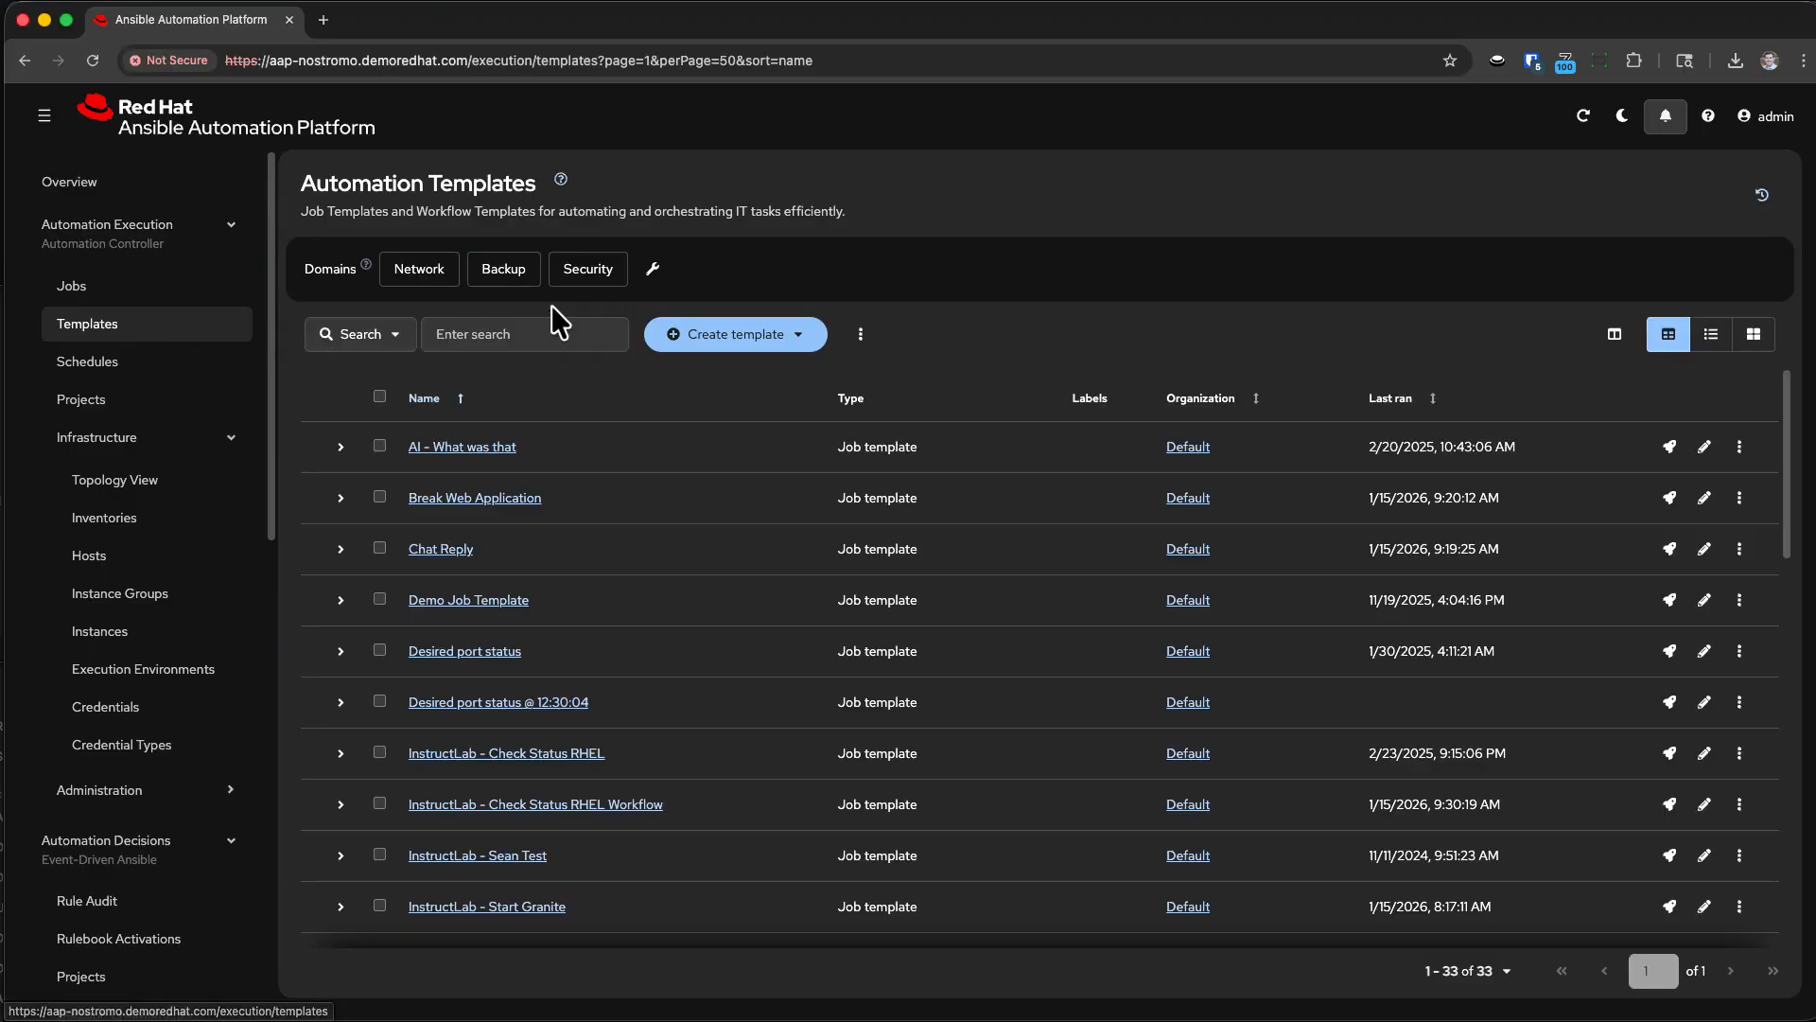
Search the automation templates for "deploy" and start launching the Linux - Deploy Application job template.
type("deploy")
key("Return")
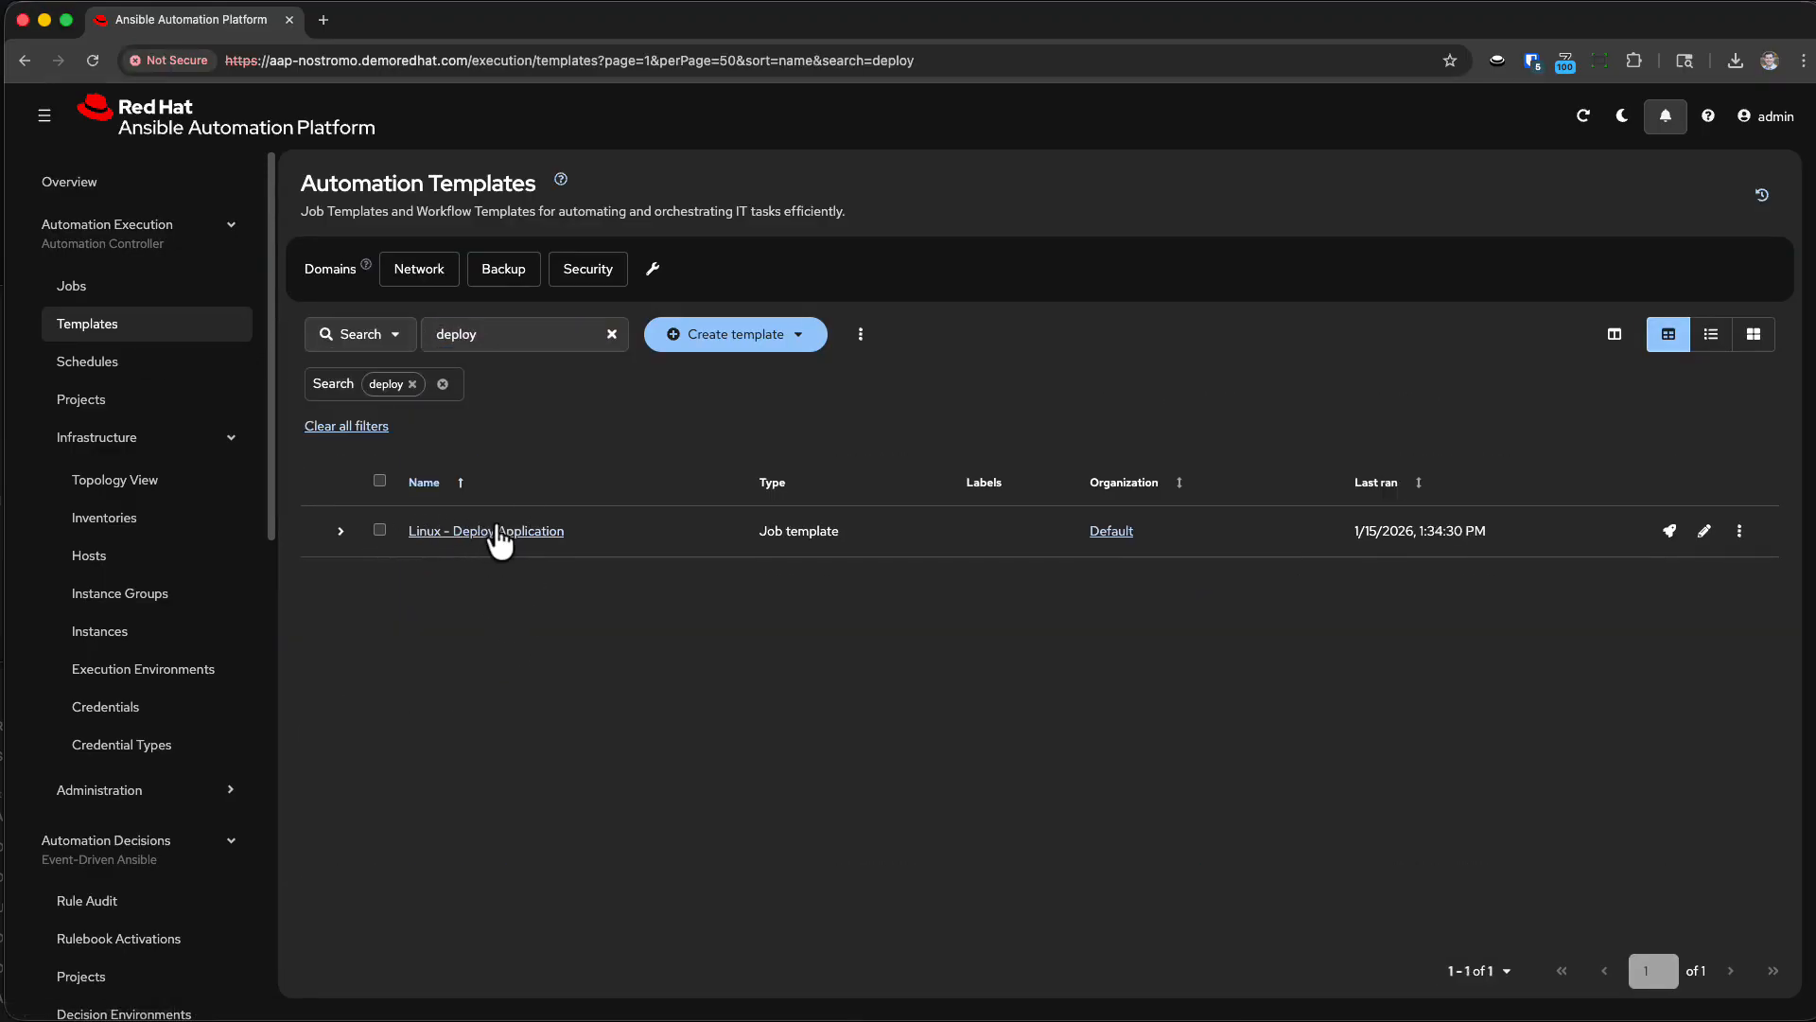
left_click(1669, 531)
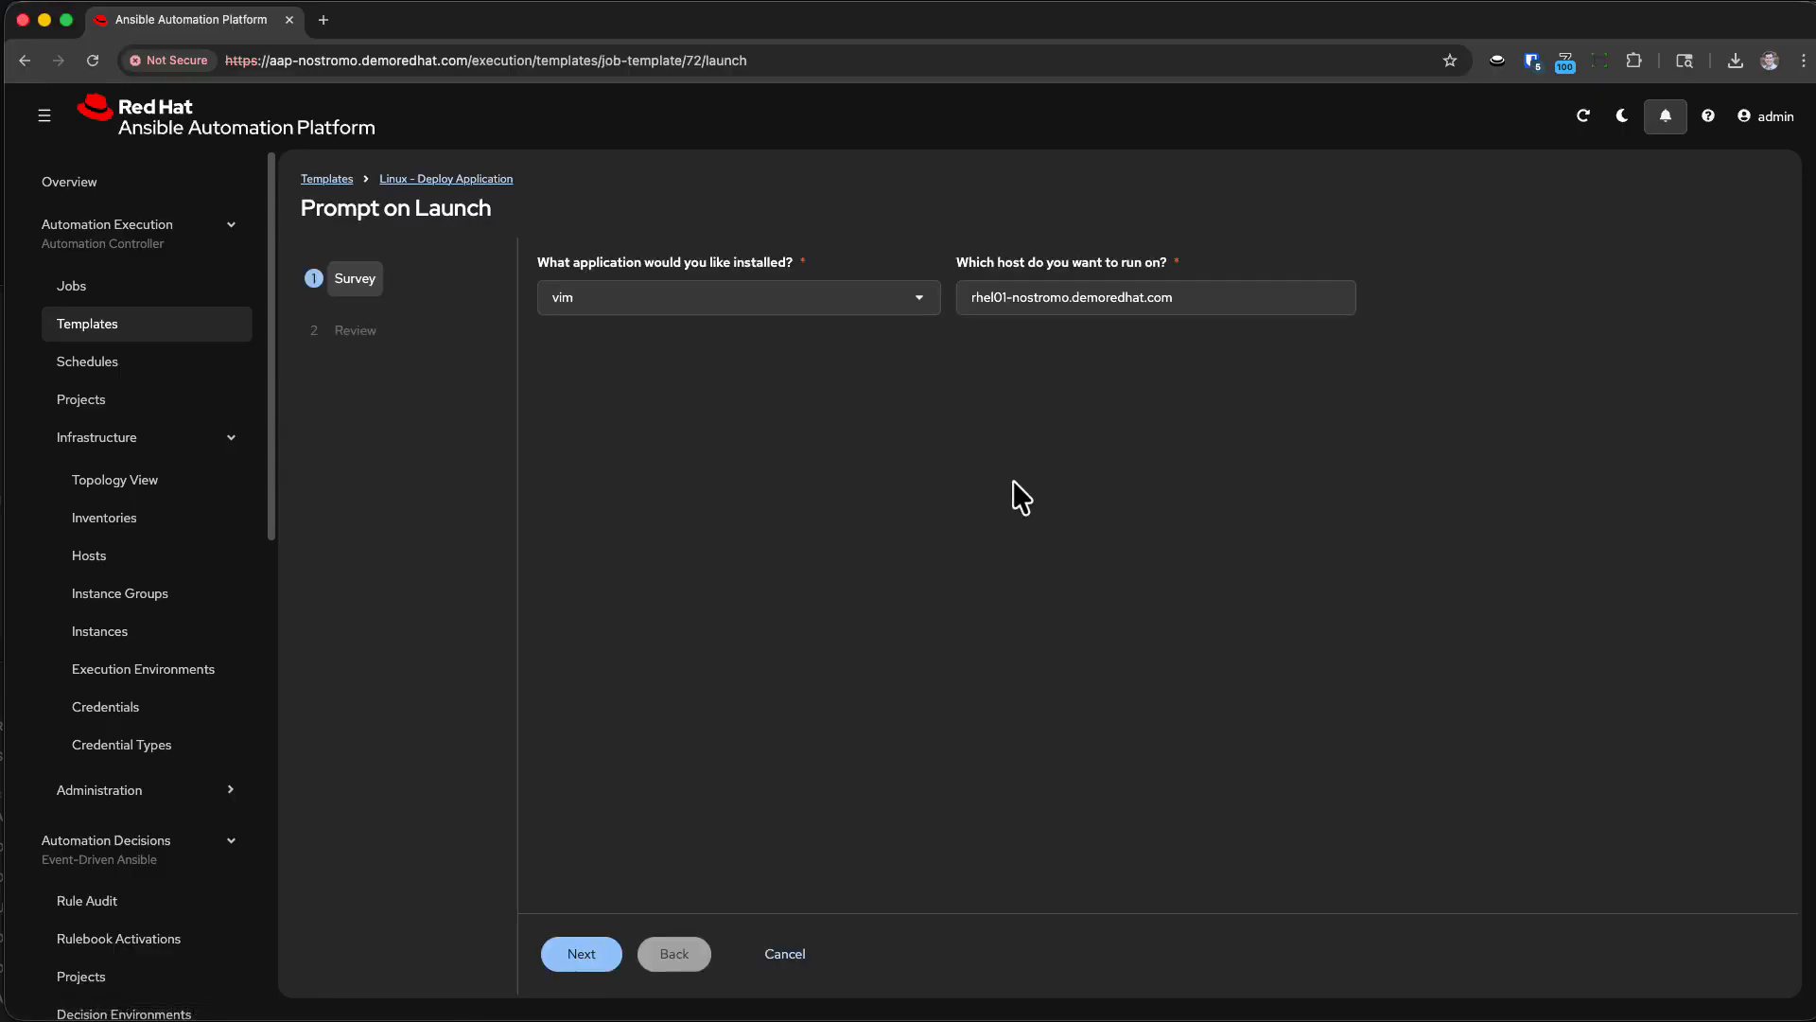
Select vim as the application to install, keep rhel01-nostromo.demoredhat.com as the host, and submit the job launch.
left_click(626, 301)
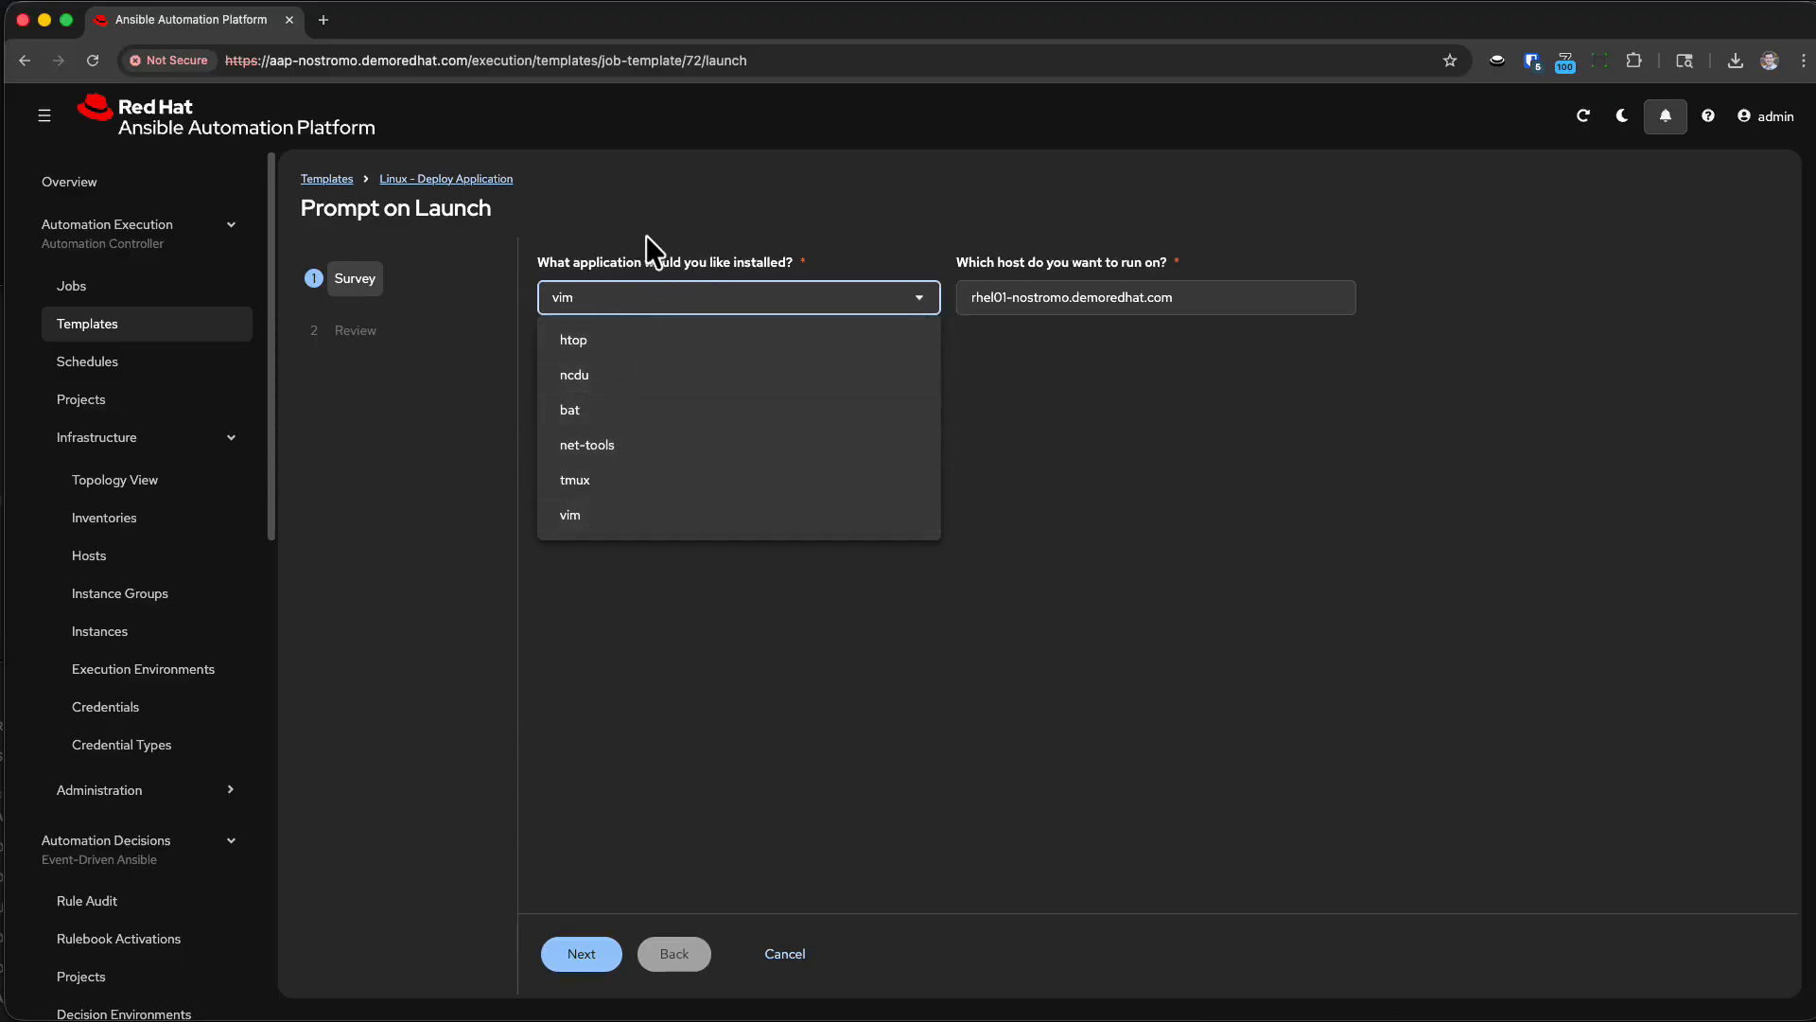
left_click(600, 519)
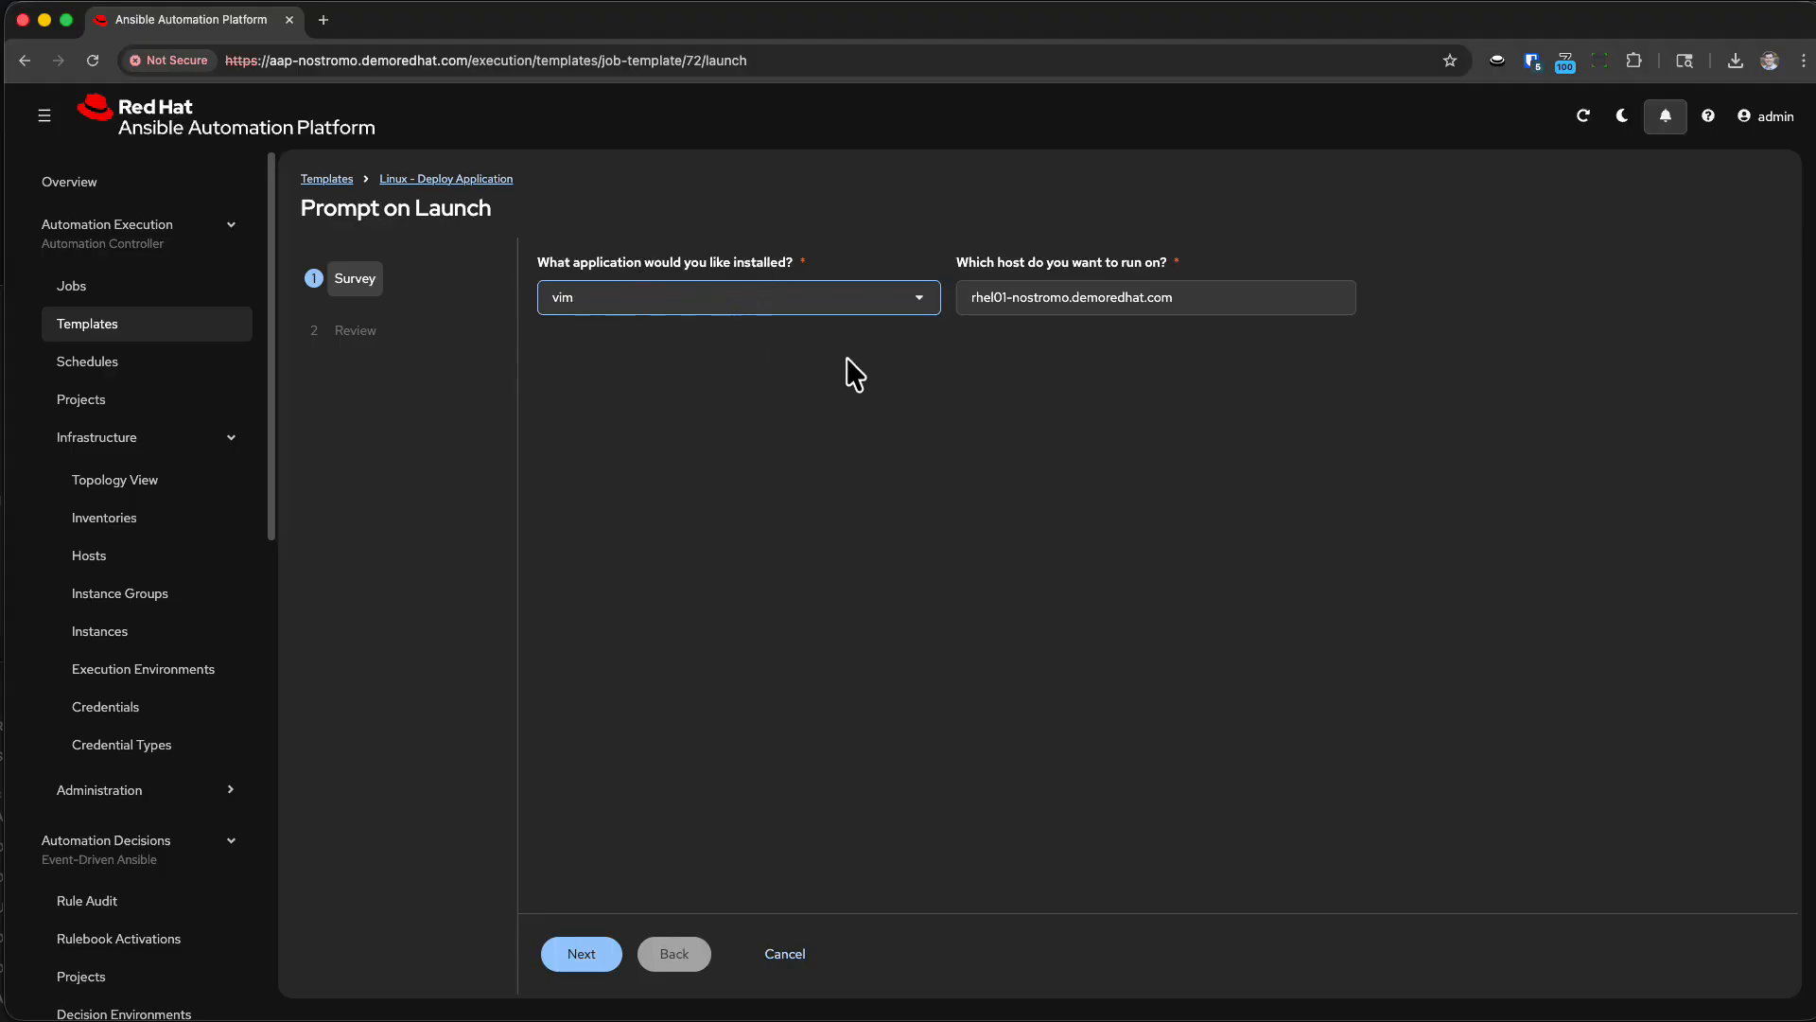
triple_click(997, 305)
key("super+c")
left_click(1075, 294)
left_click(1120, 329)
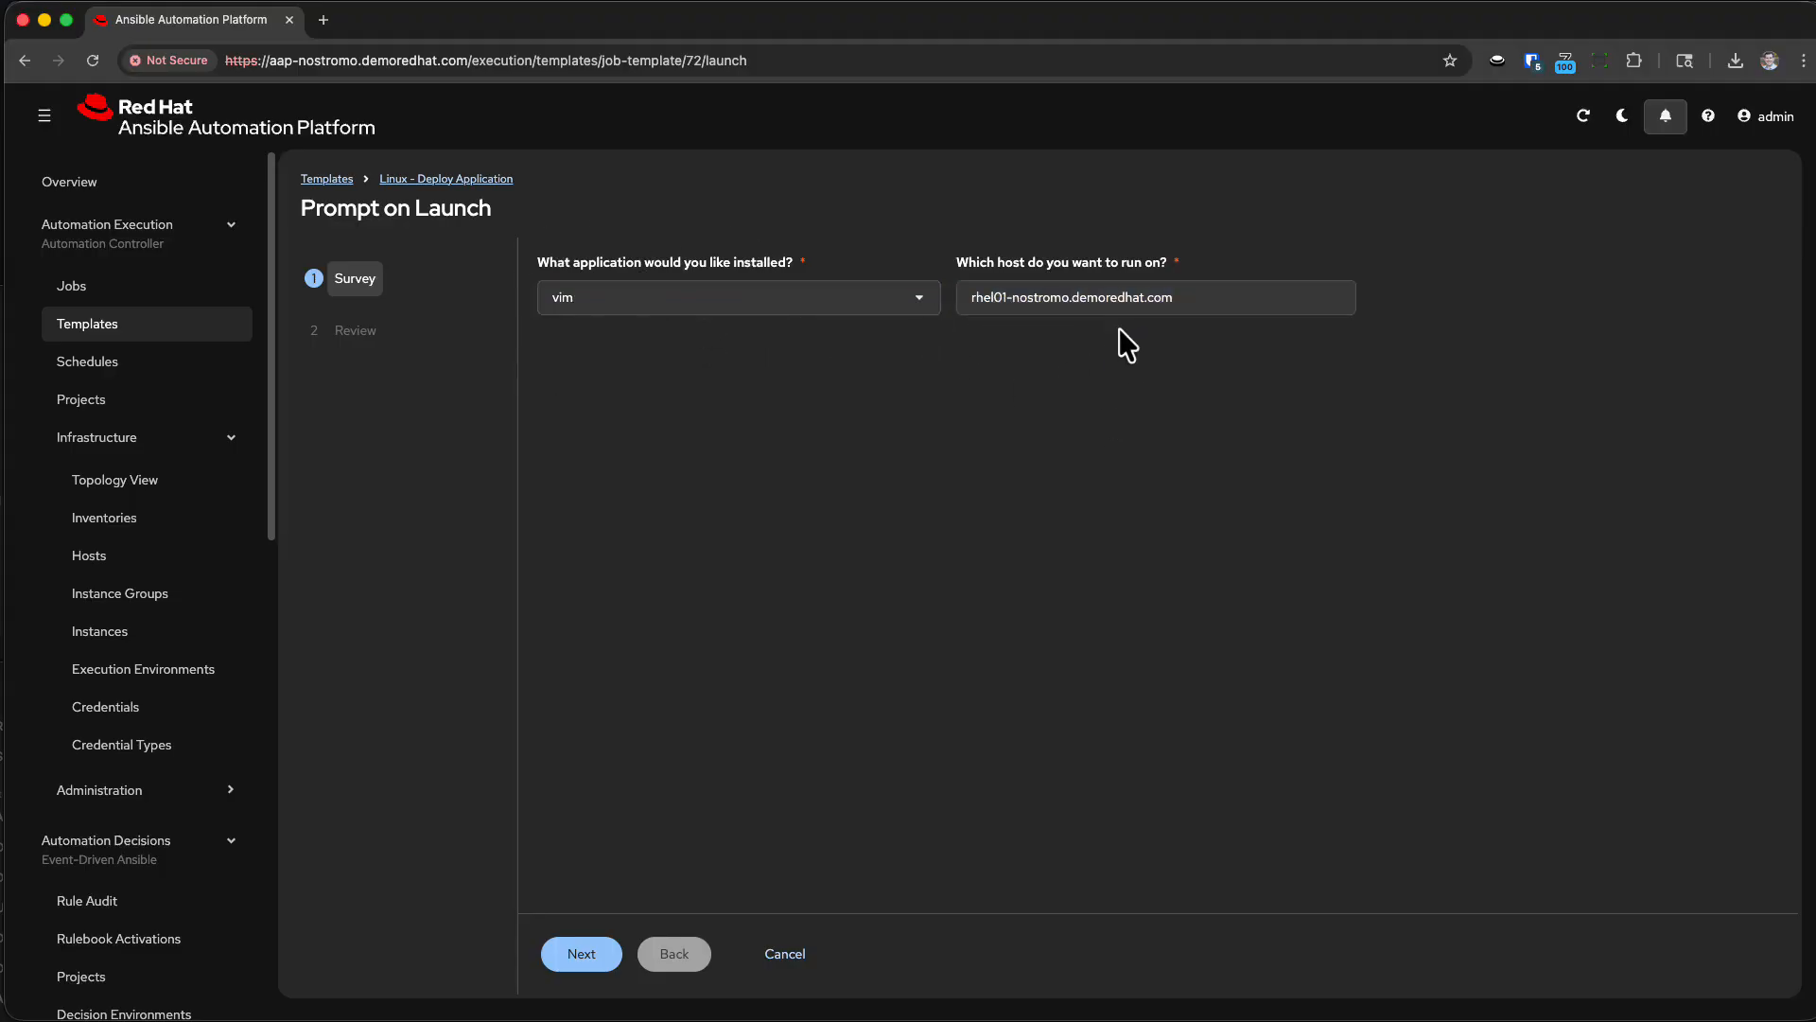
left_click(581, 953)
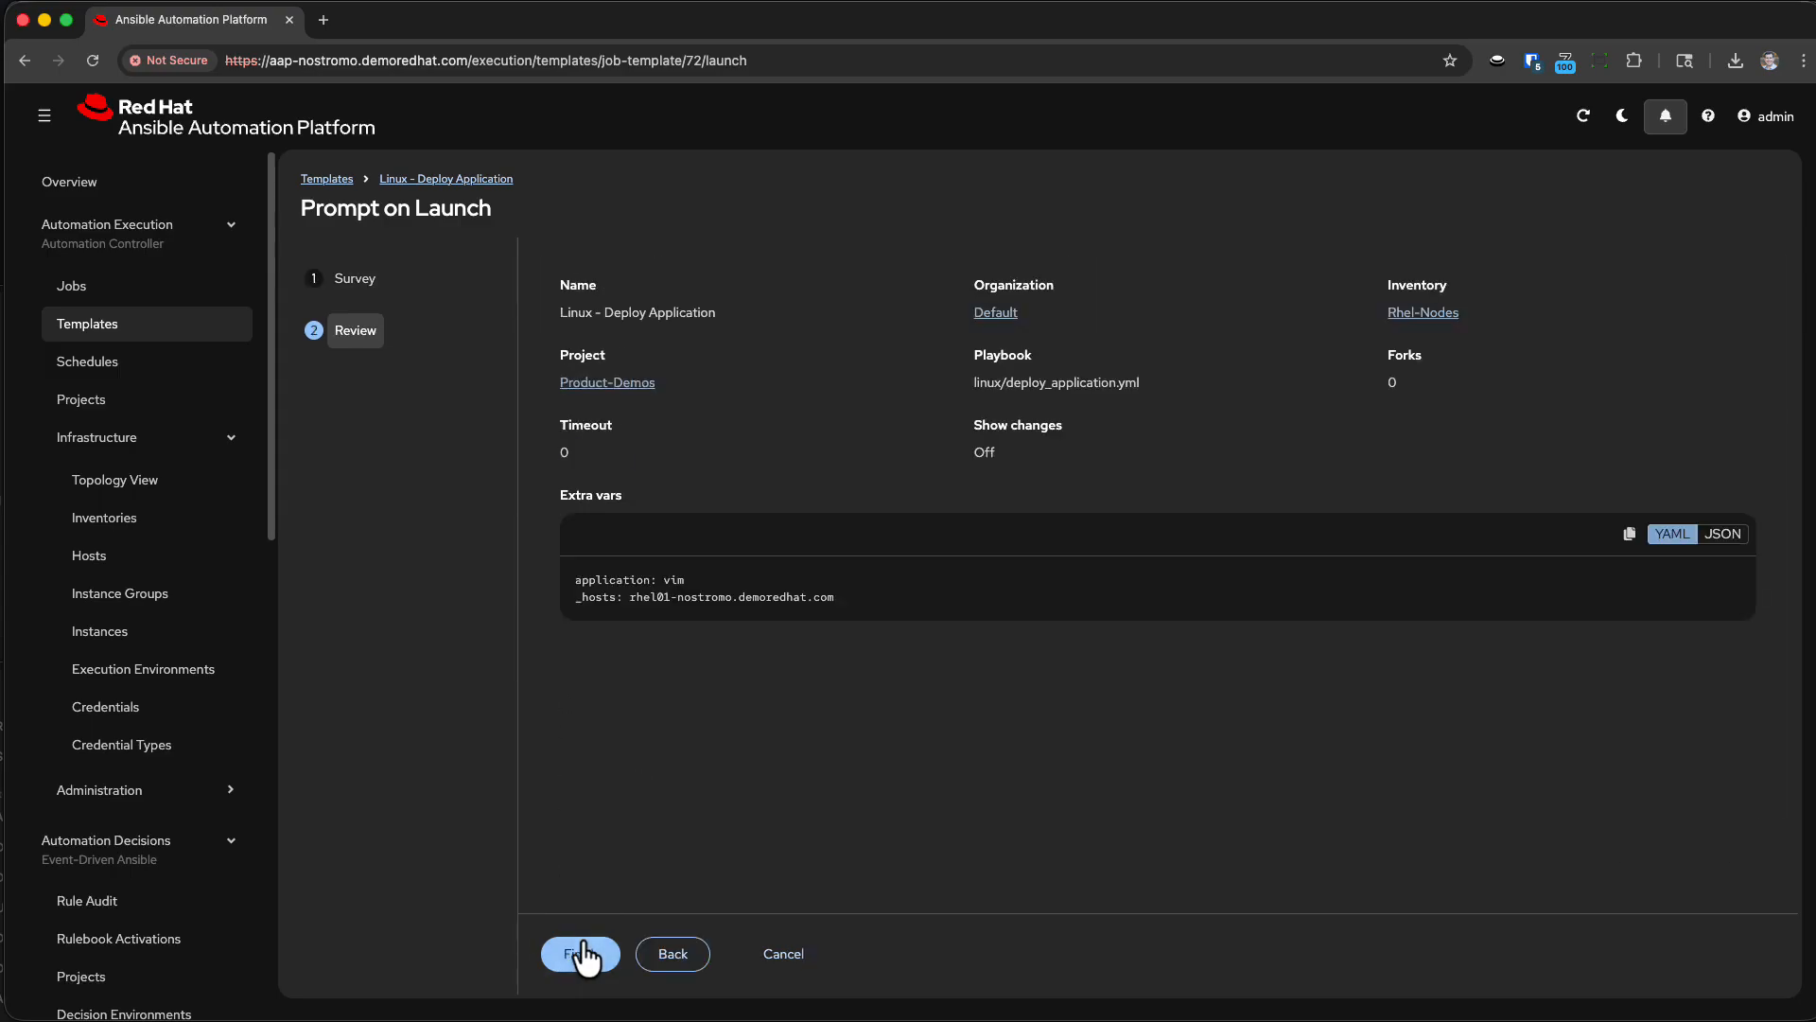
left_click(585, 961)
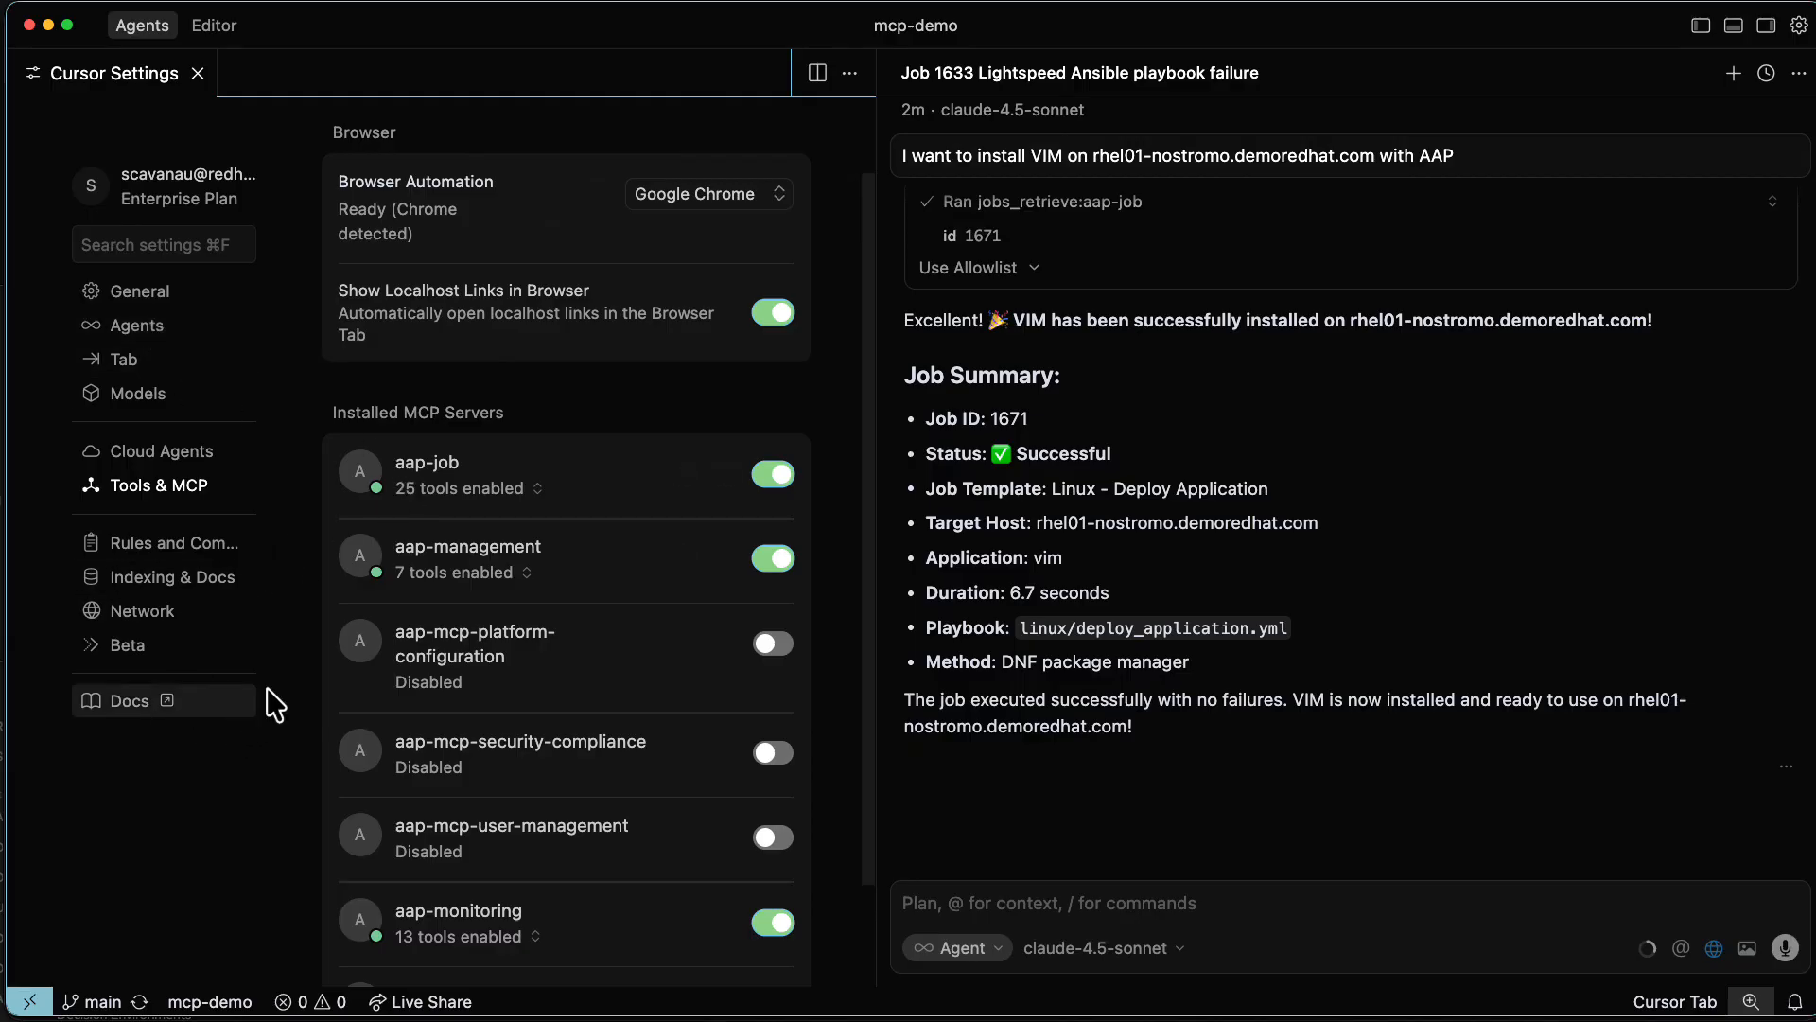
Switch to Cursor, look at the mcp-demo project in the file explorer, and hide the explorer again.
key("super+b")
left_click(55, 73)
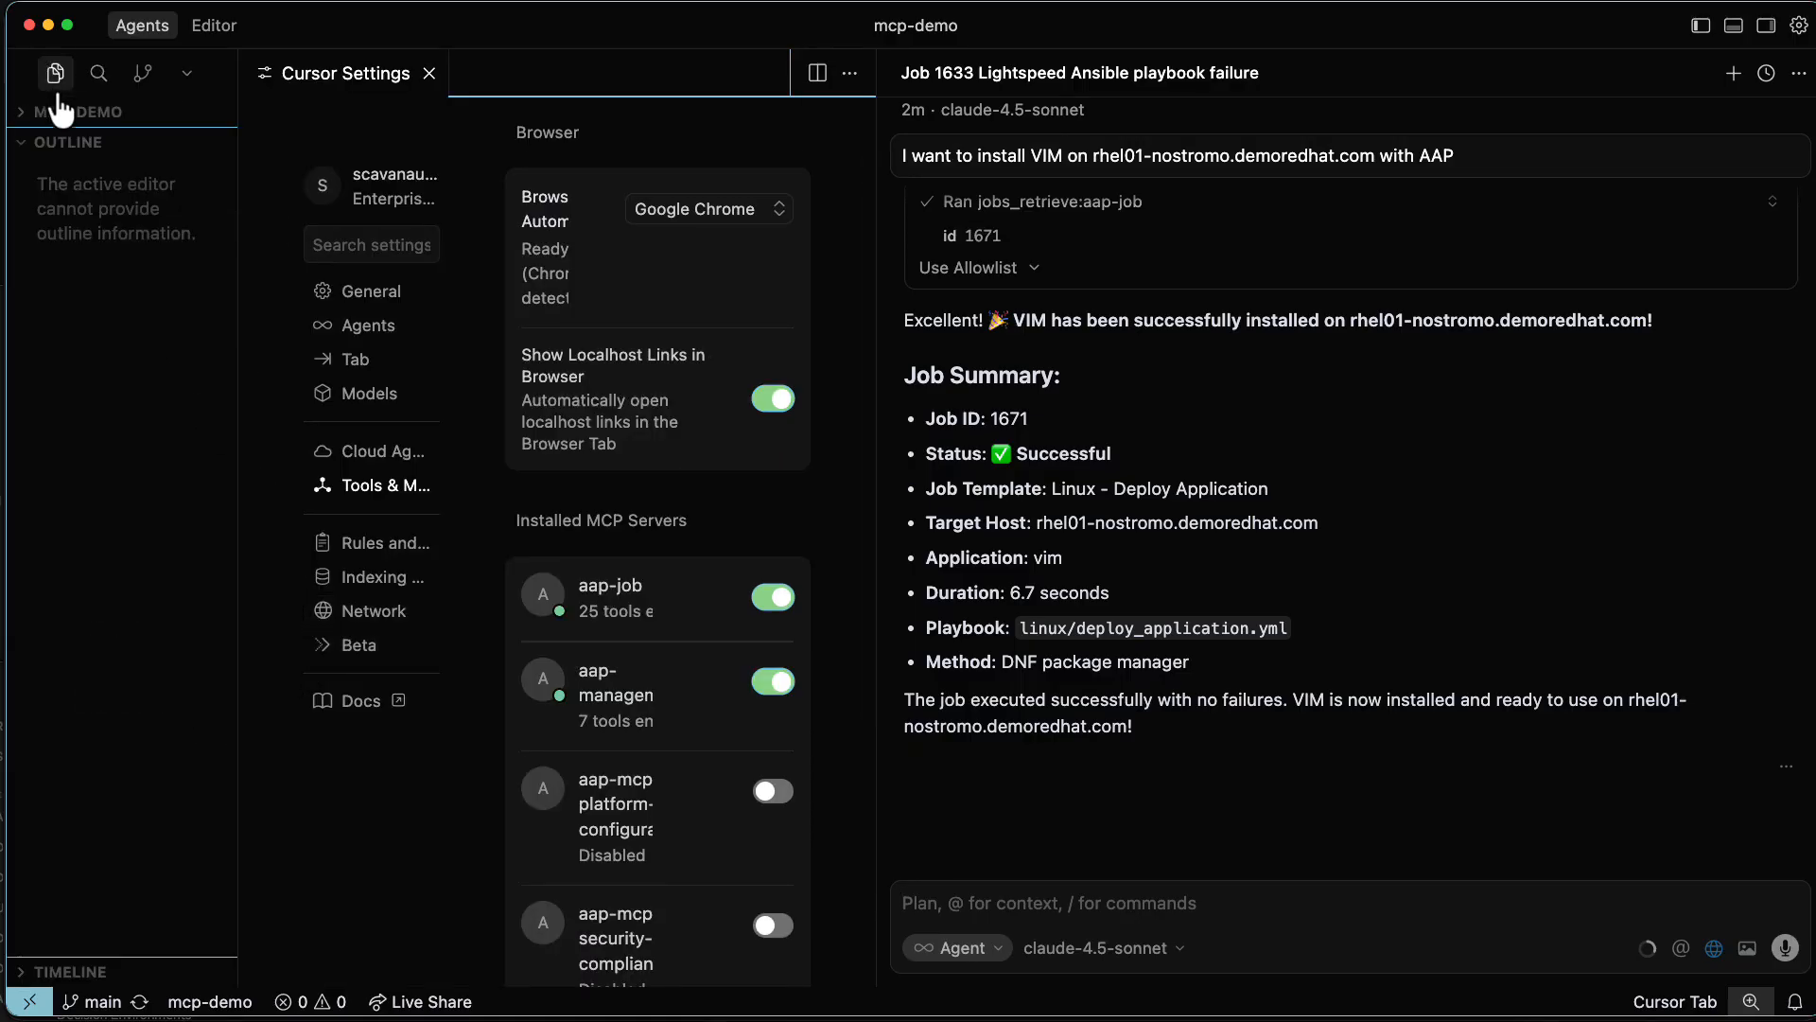
left_click(41, 115)
key("super+b")
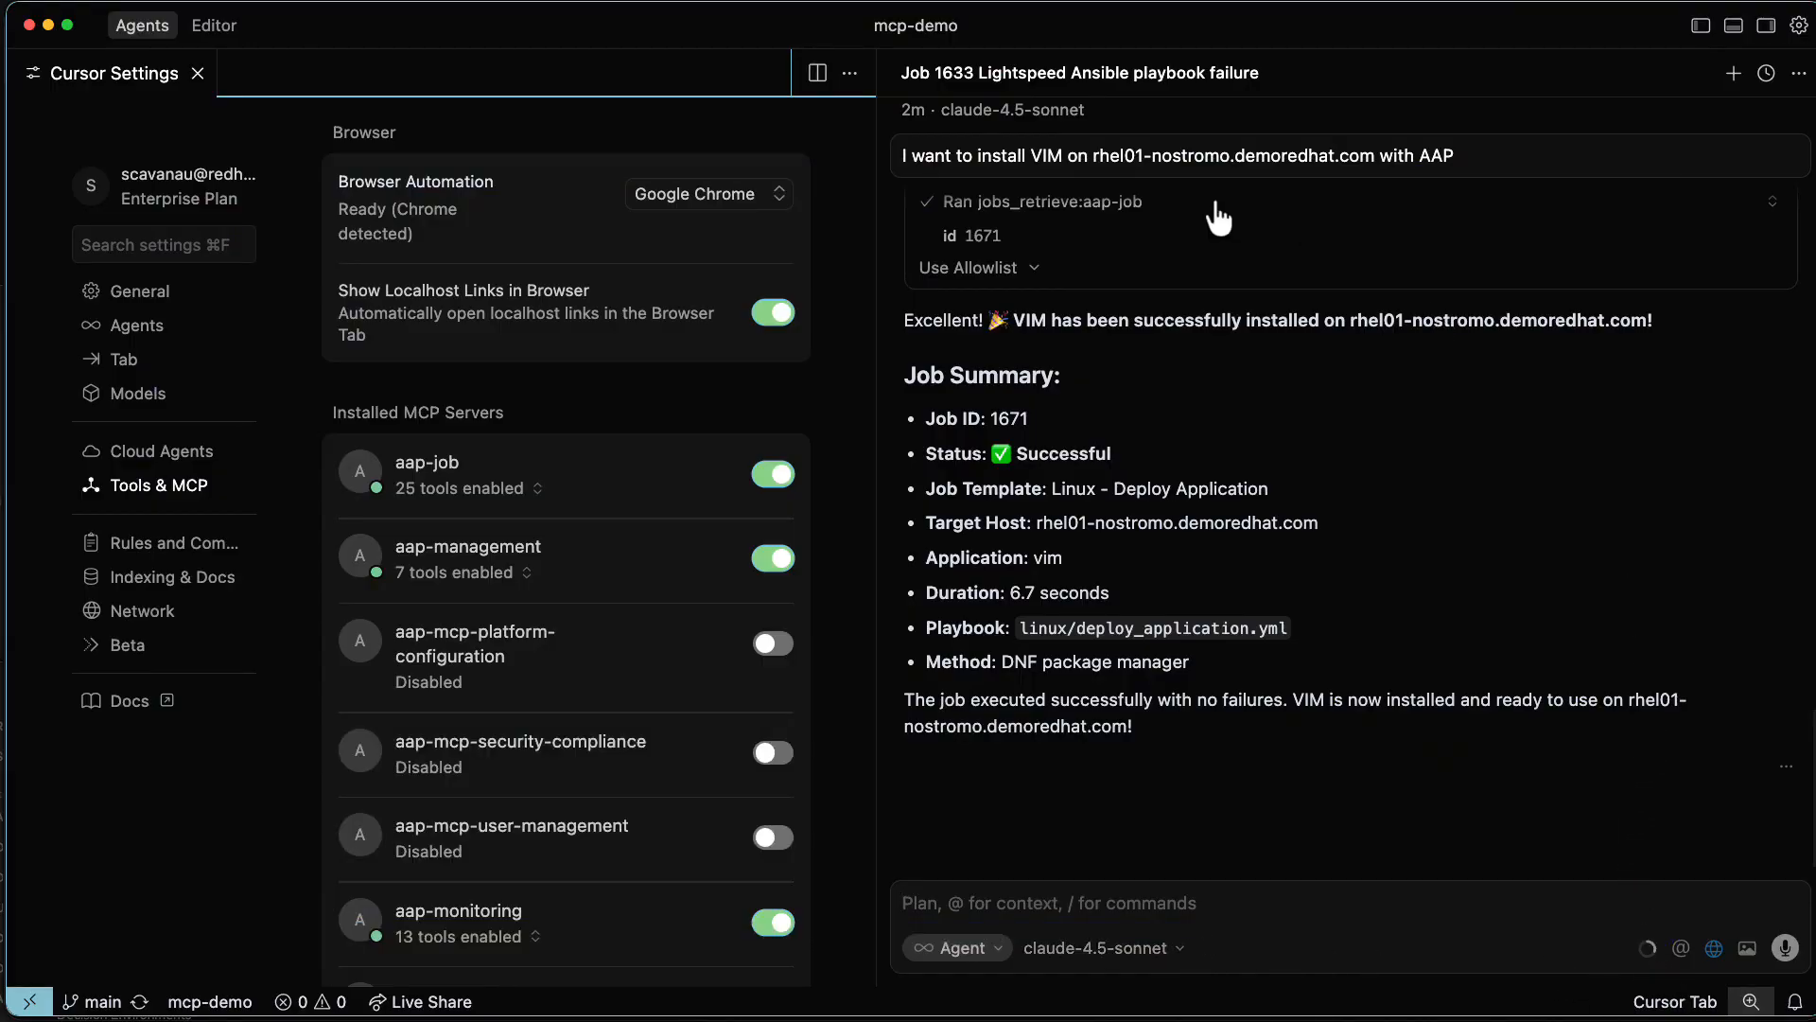
Send the agent in a new chat: "I want to install VIM, on my server rhel01-nostromo.demoredhat.com, using AAP".
left_click(1733, 73)
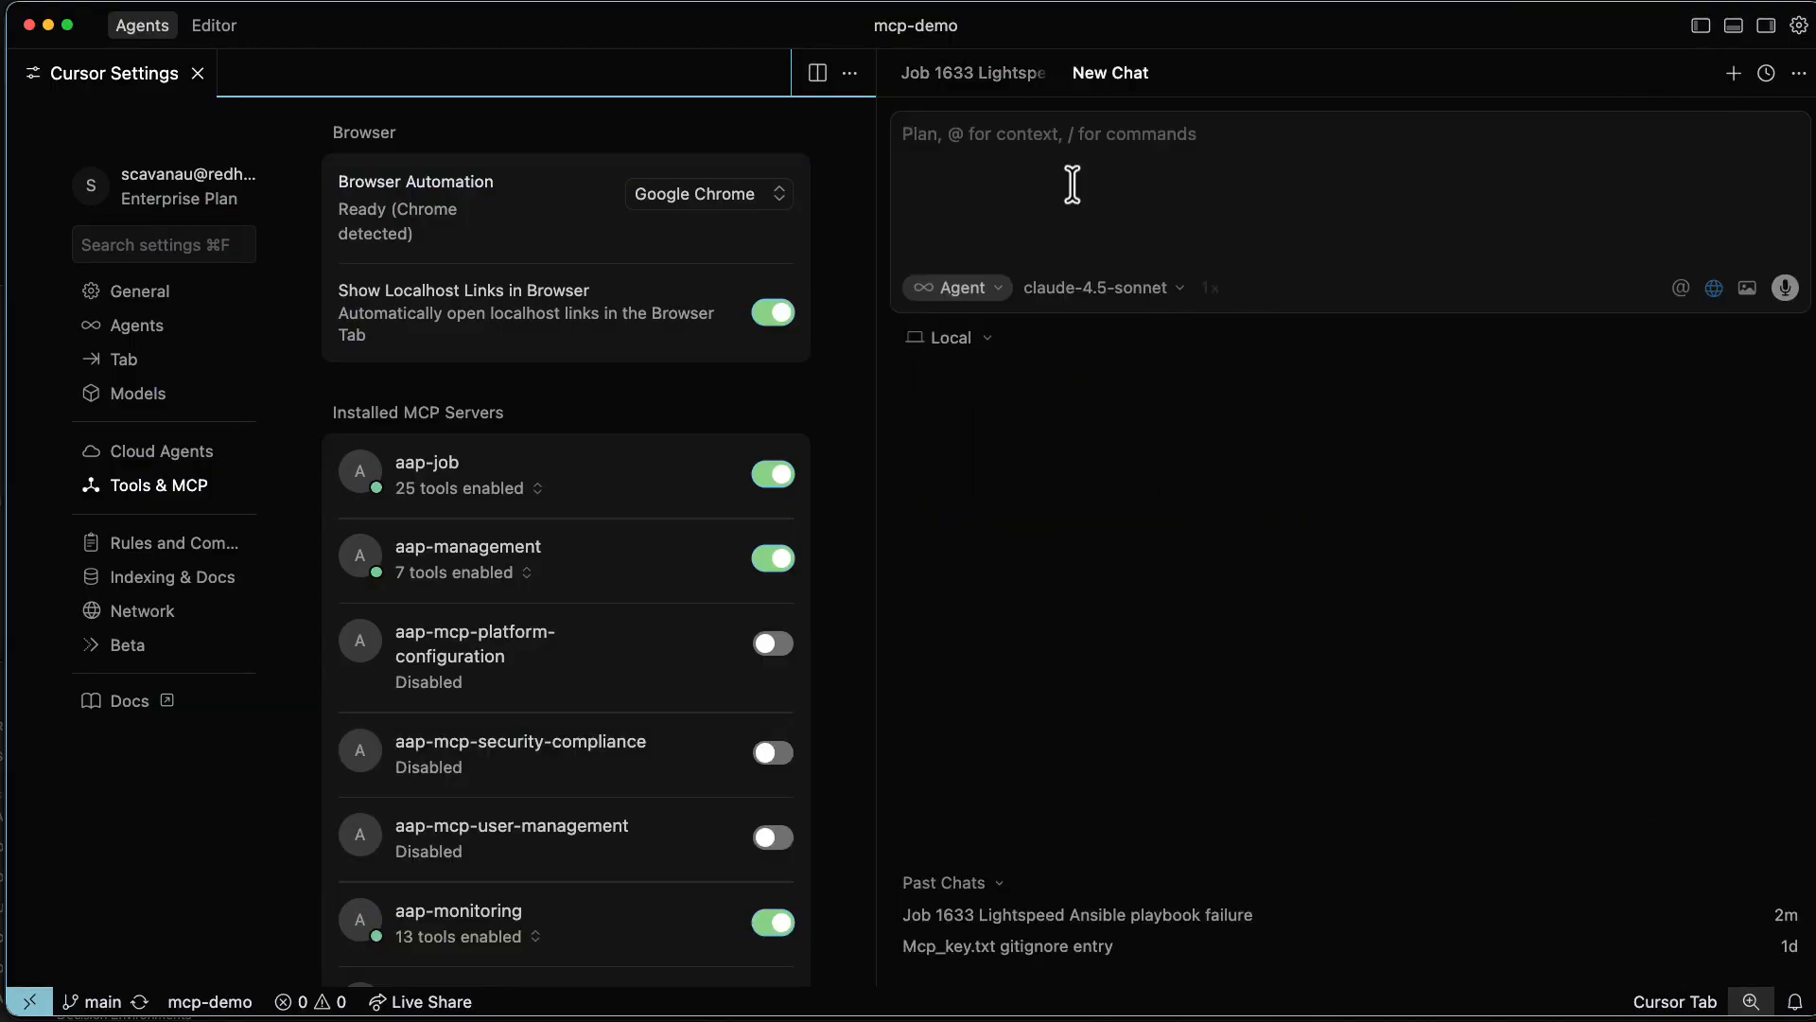
type("I want to install VIM, on my server")
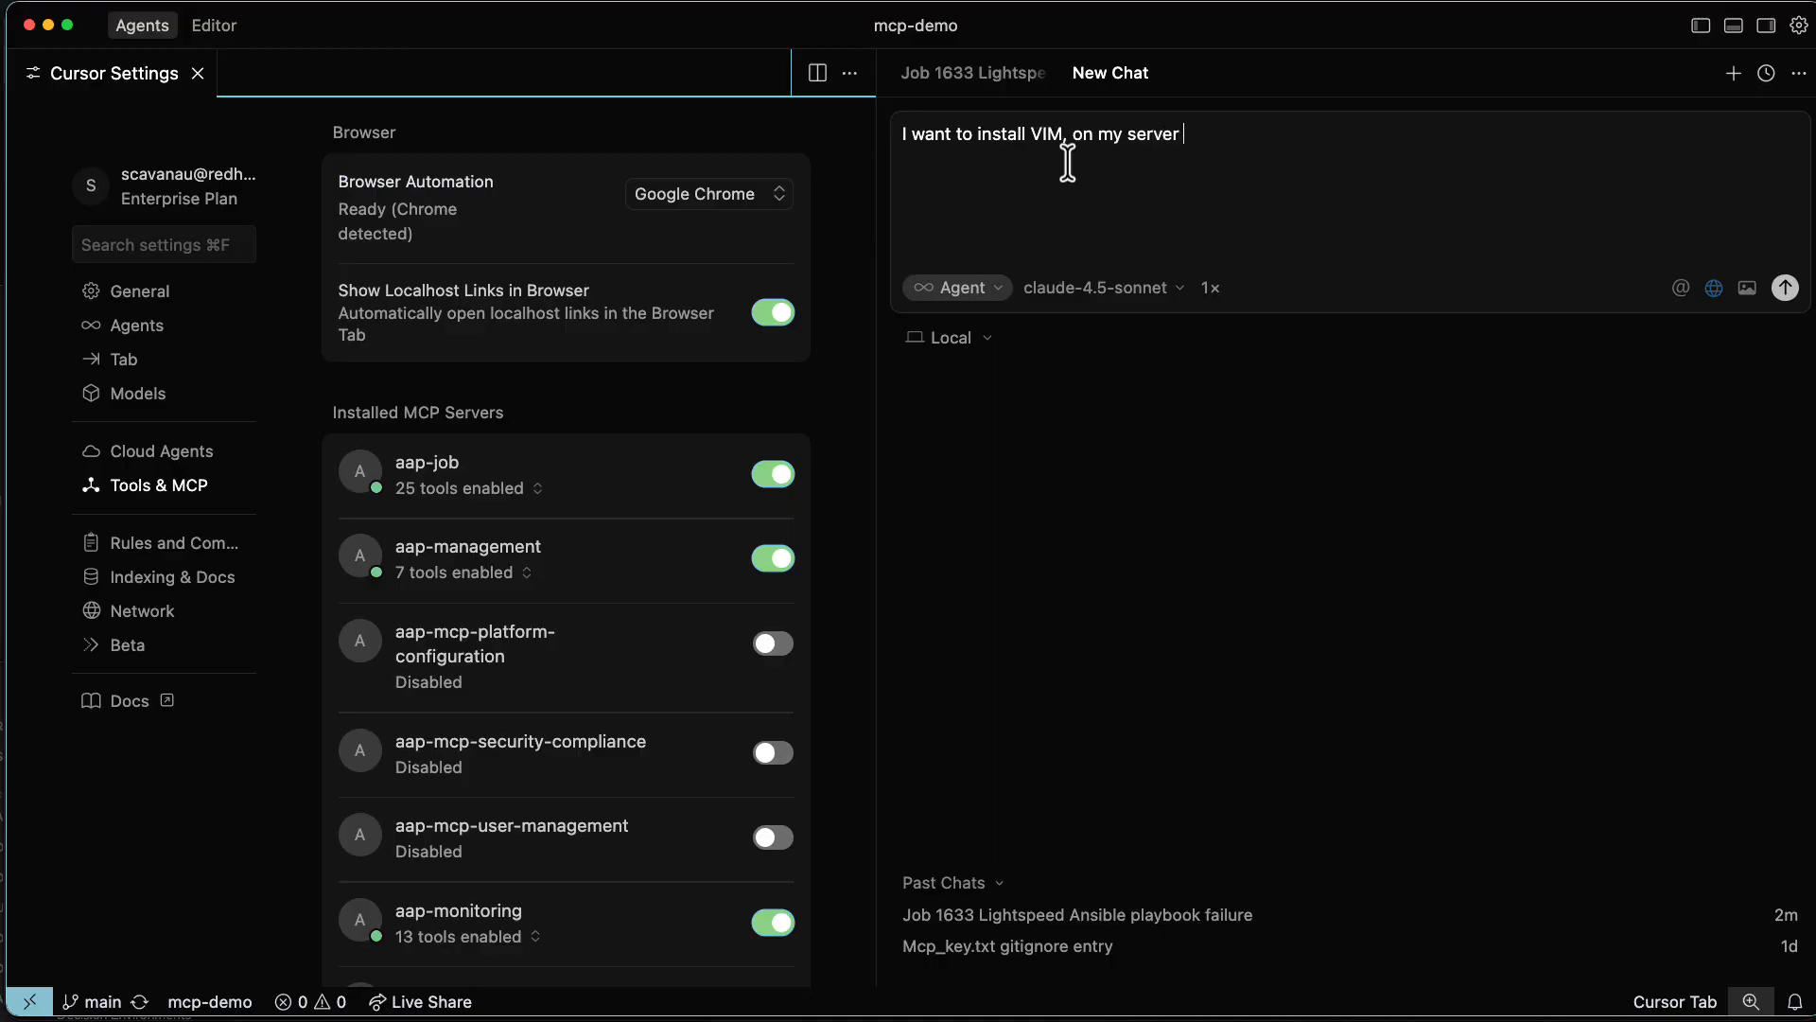
key("super+v")
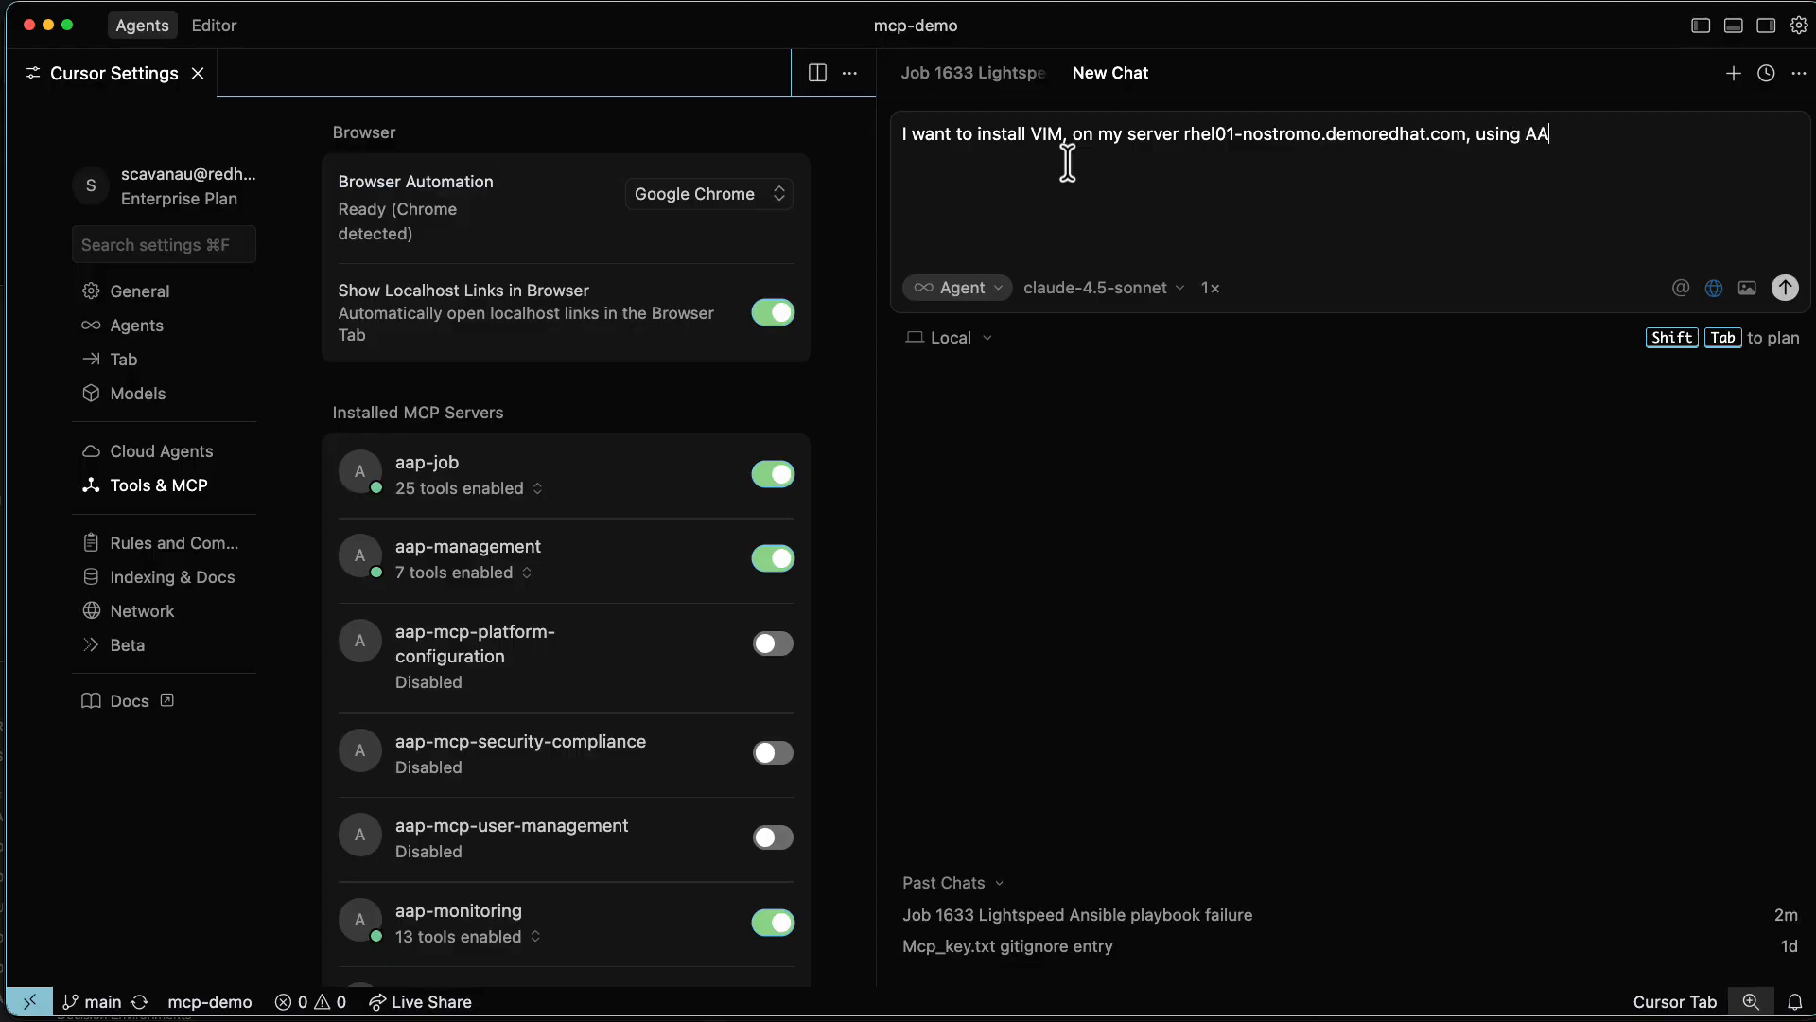
key("Return")
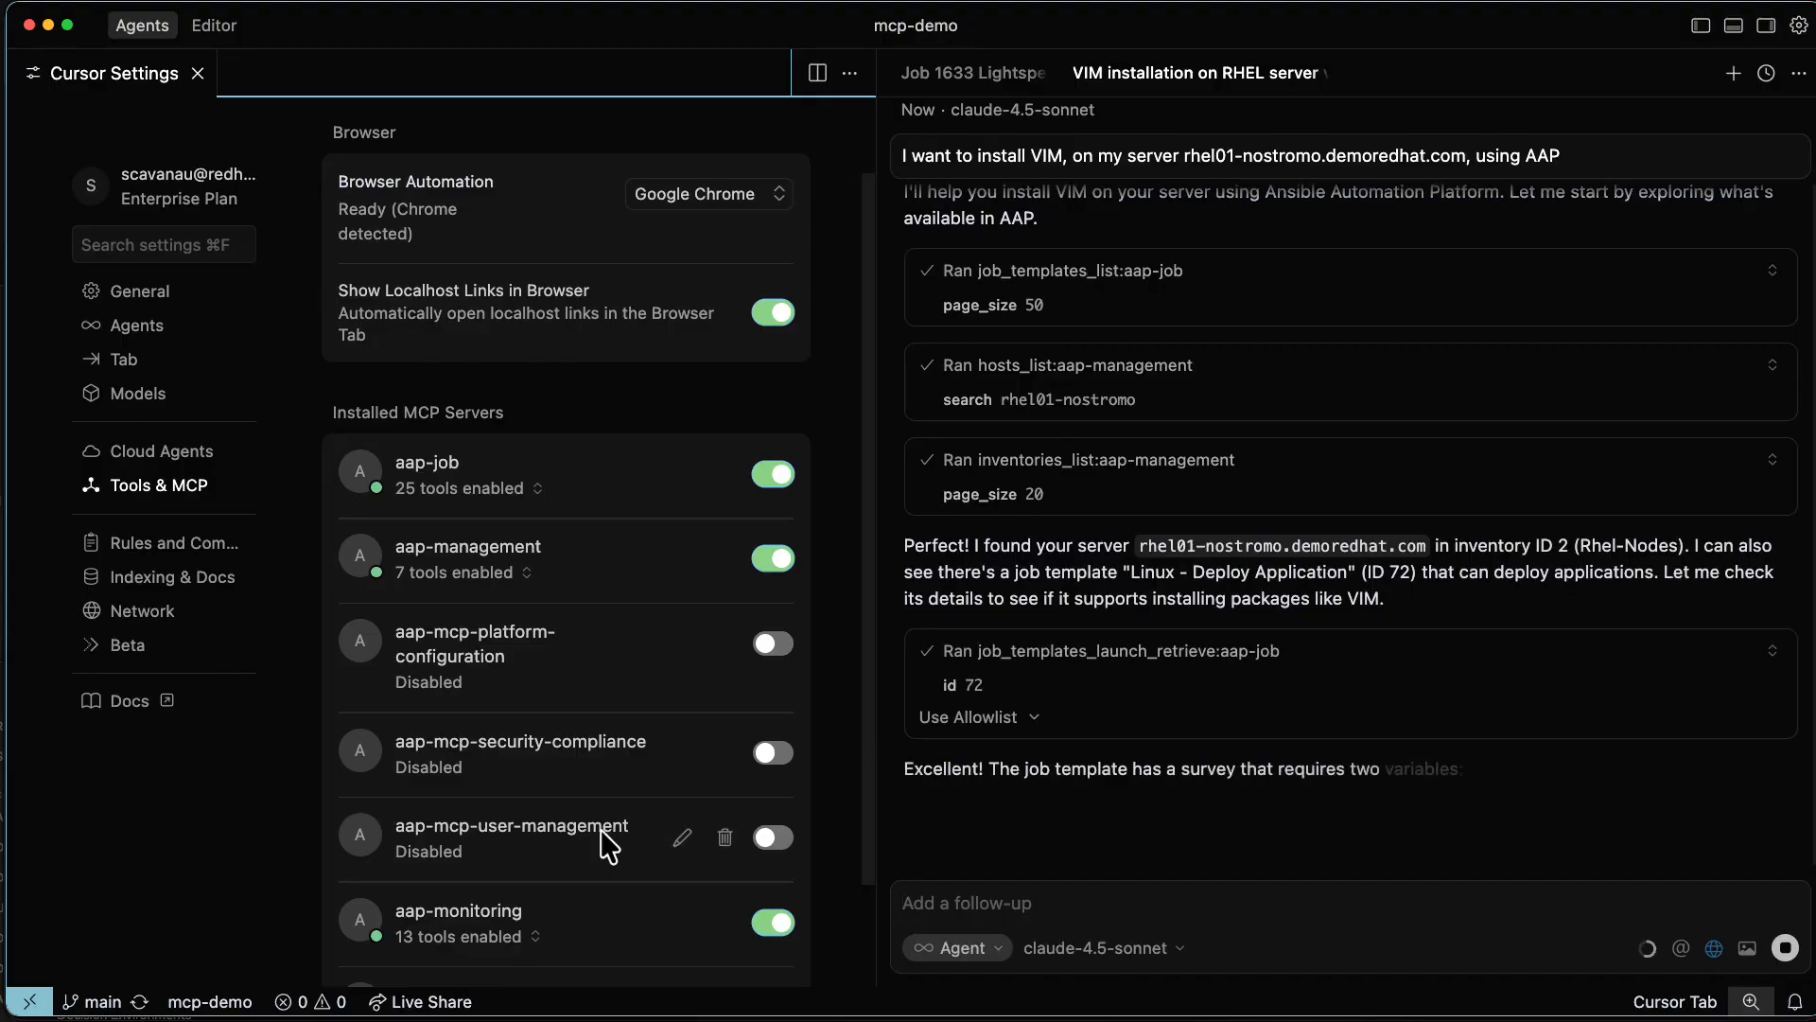
key("Return")
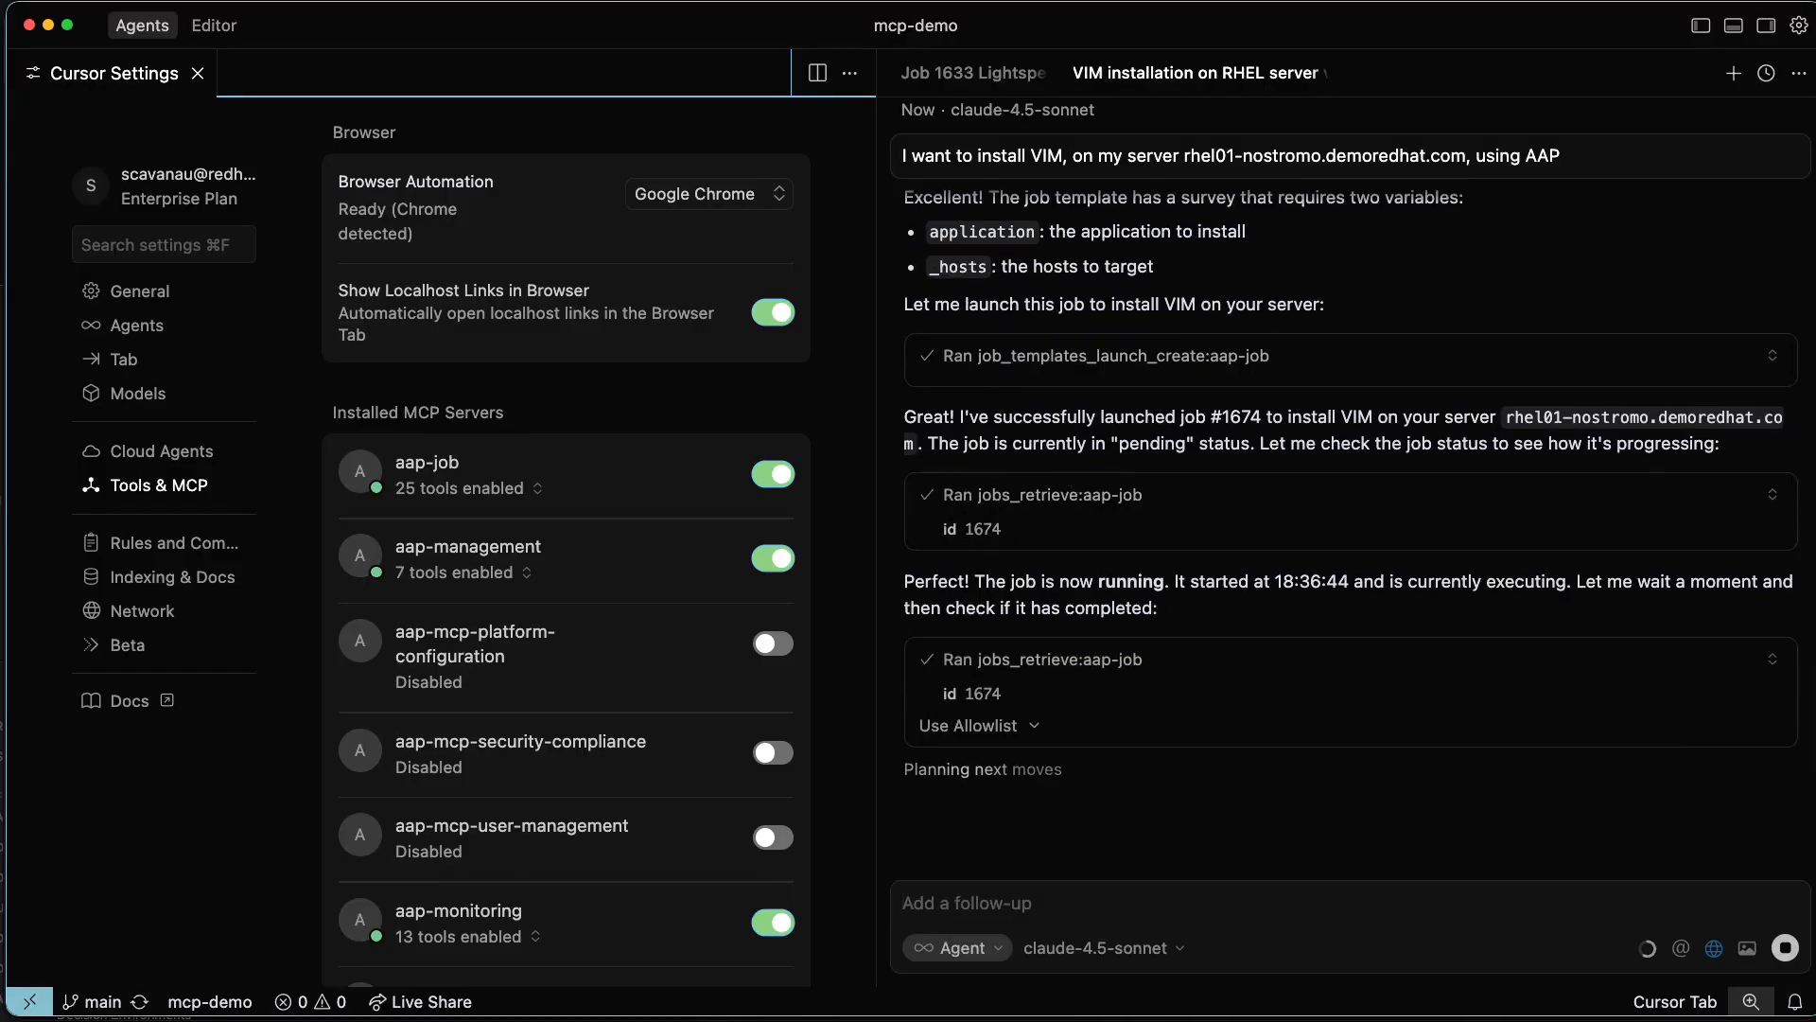
Check the Jobs list of Ansible Automation Platform in the browser for the agent's launched job, and return to Cursor.
key("super+Tab")
left_click(78, 282)
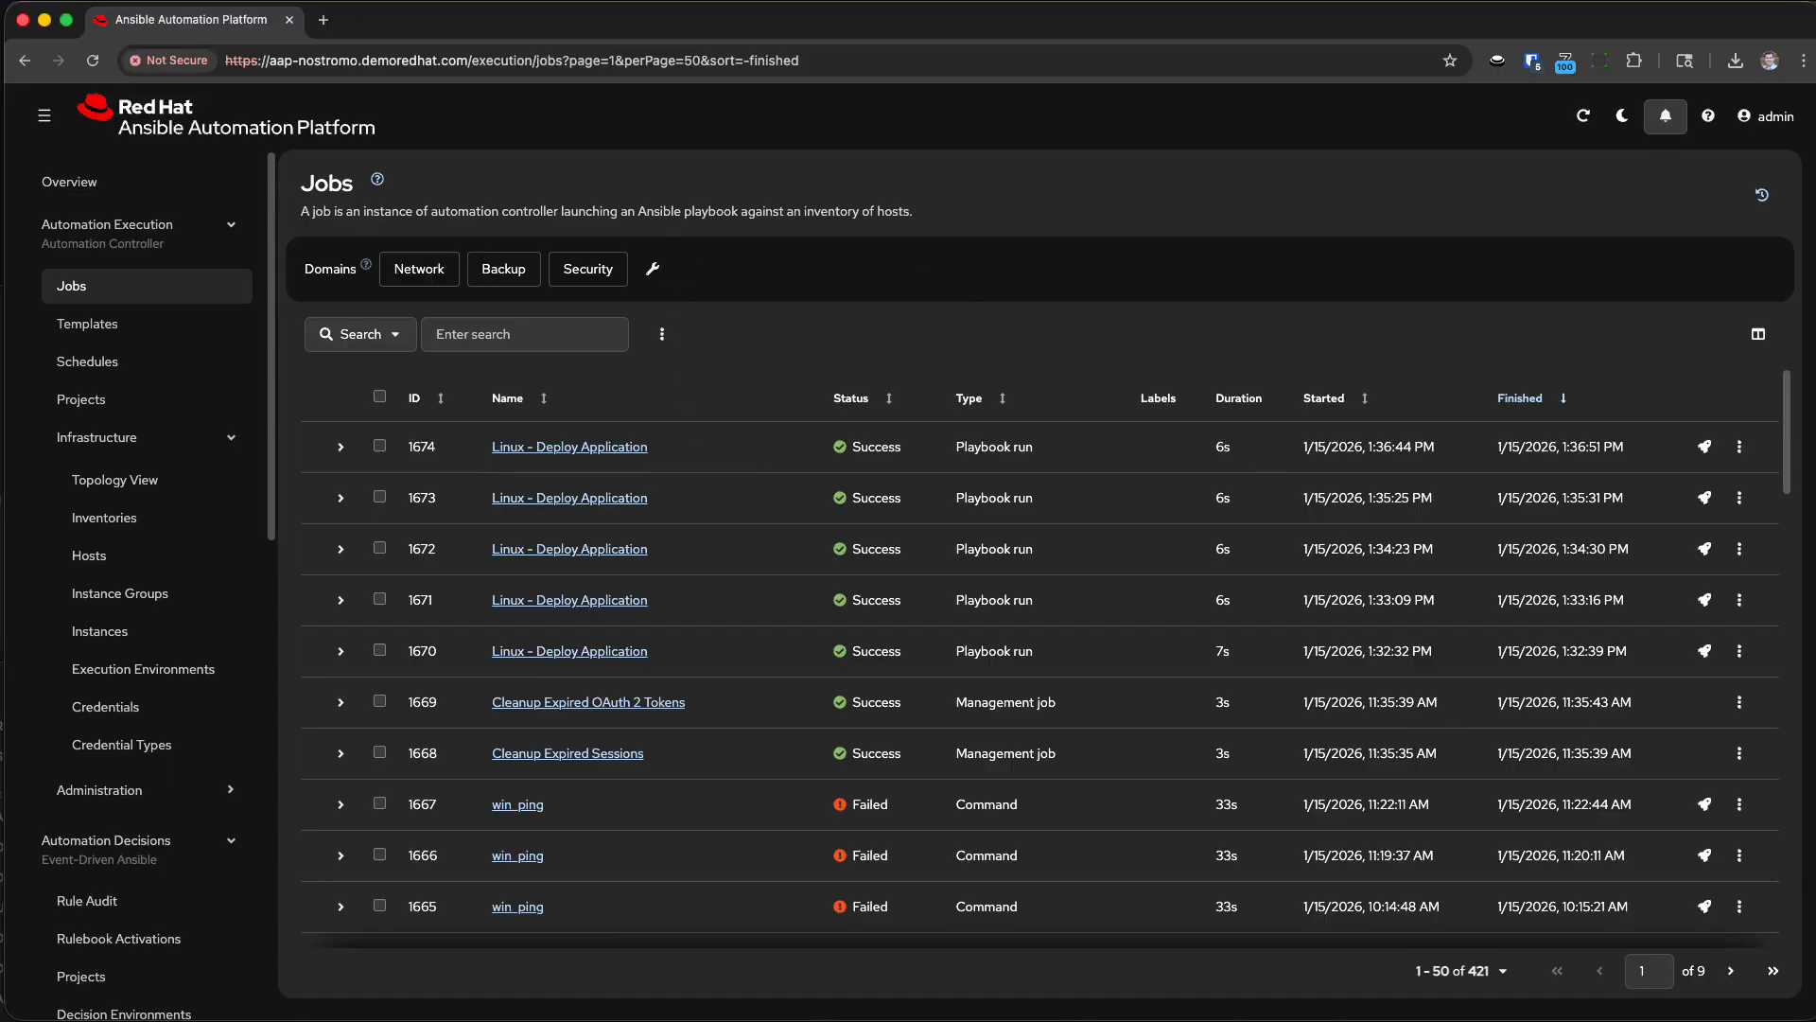
key("super+Tab")
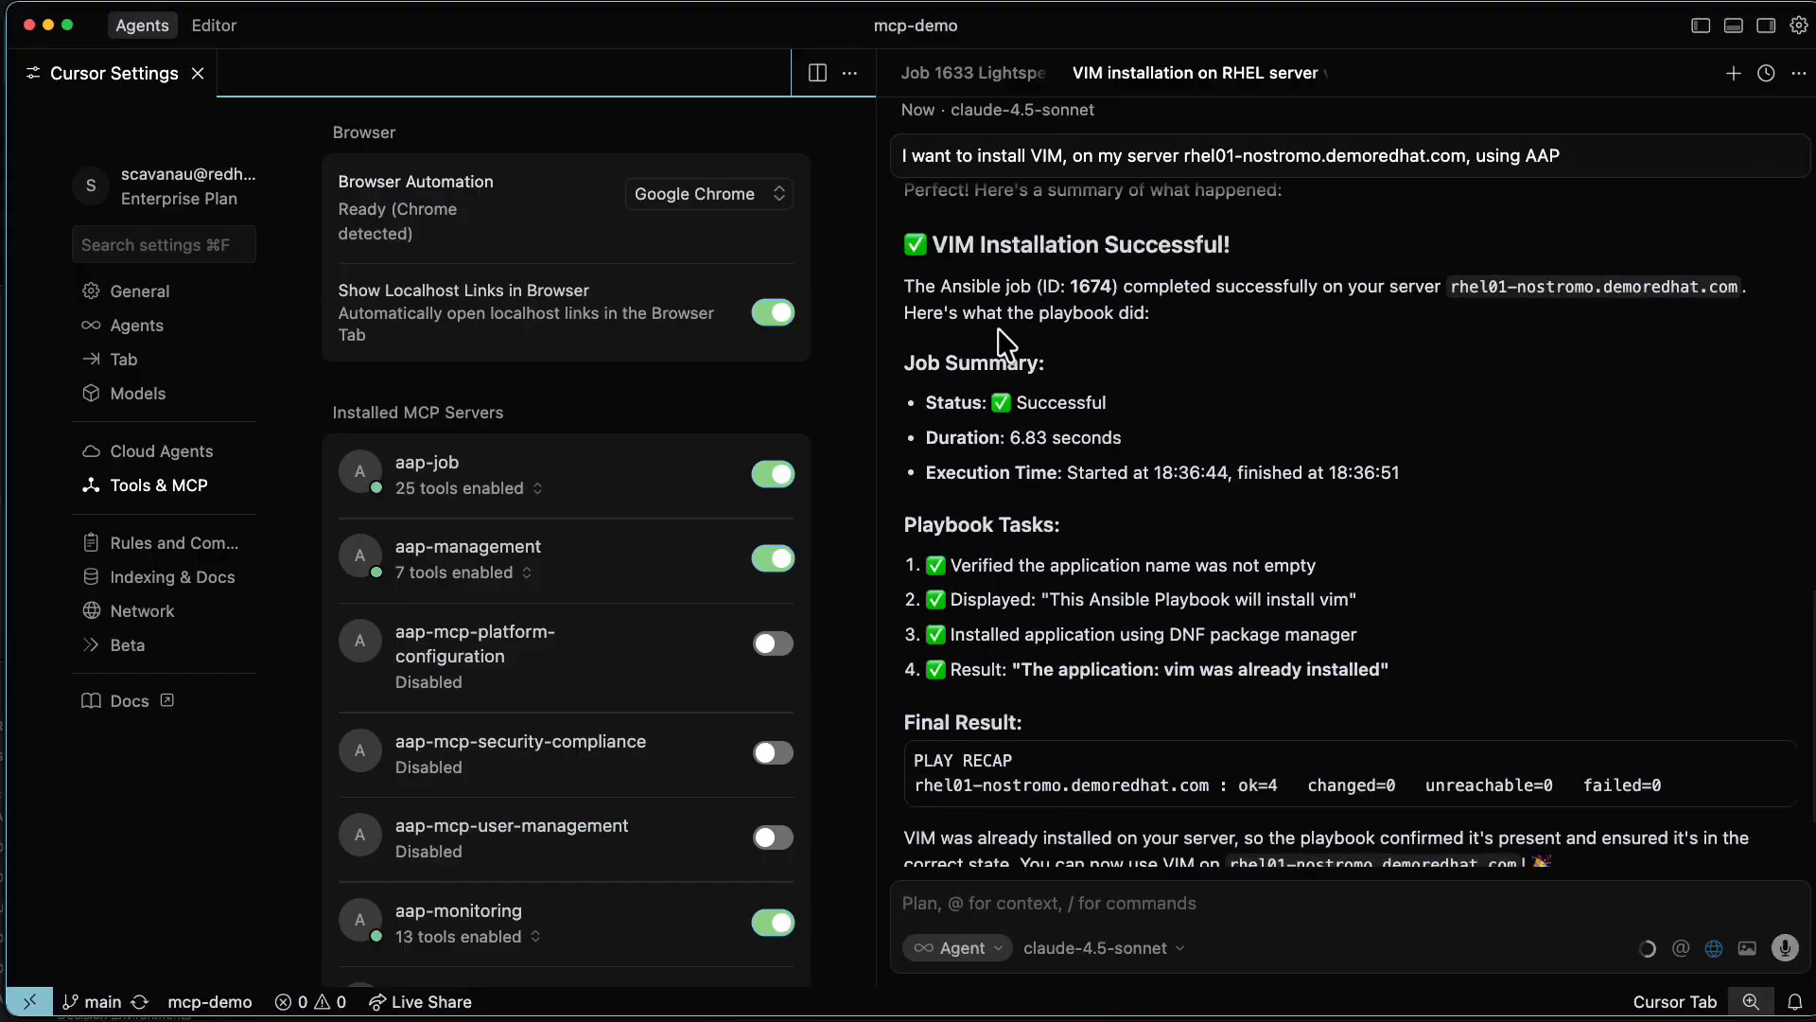
Review the agent's response on the VIM installation, examining the job summary, playbook tasks, final result and each tool call it ran.
scroll(1100, 434, "up", 2)
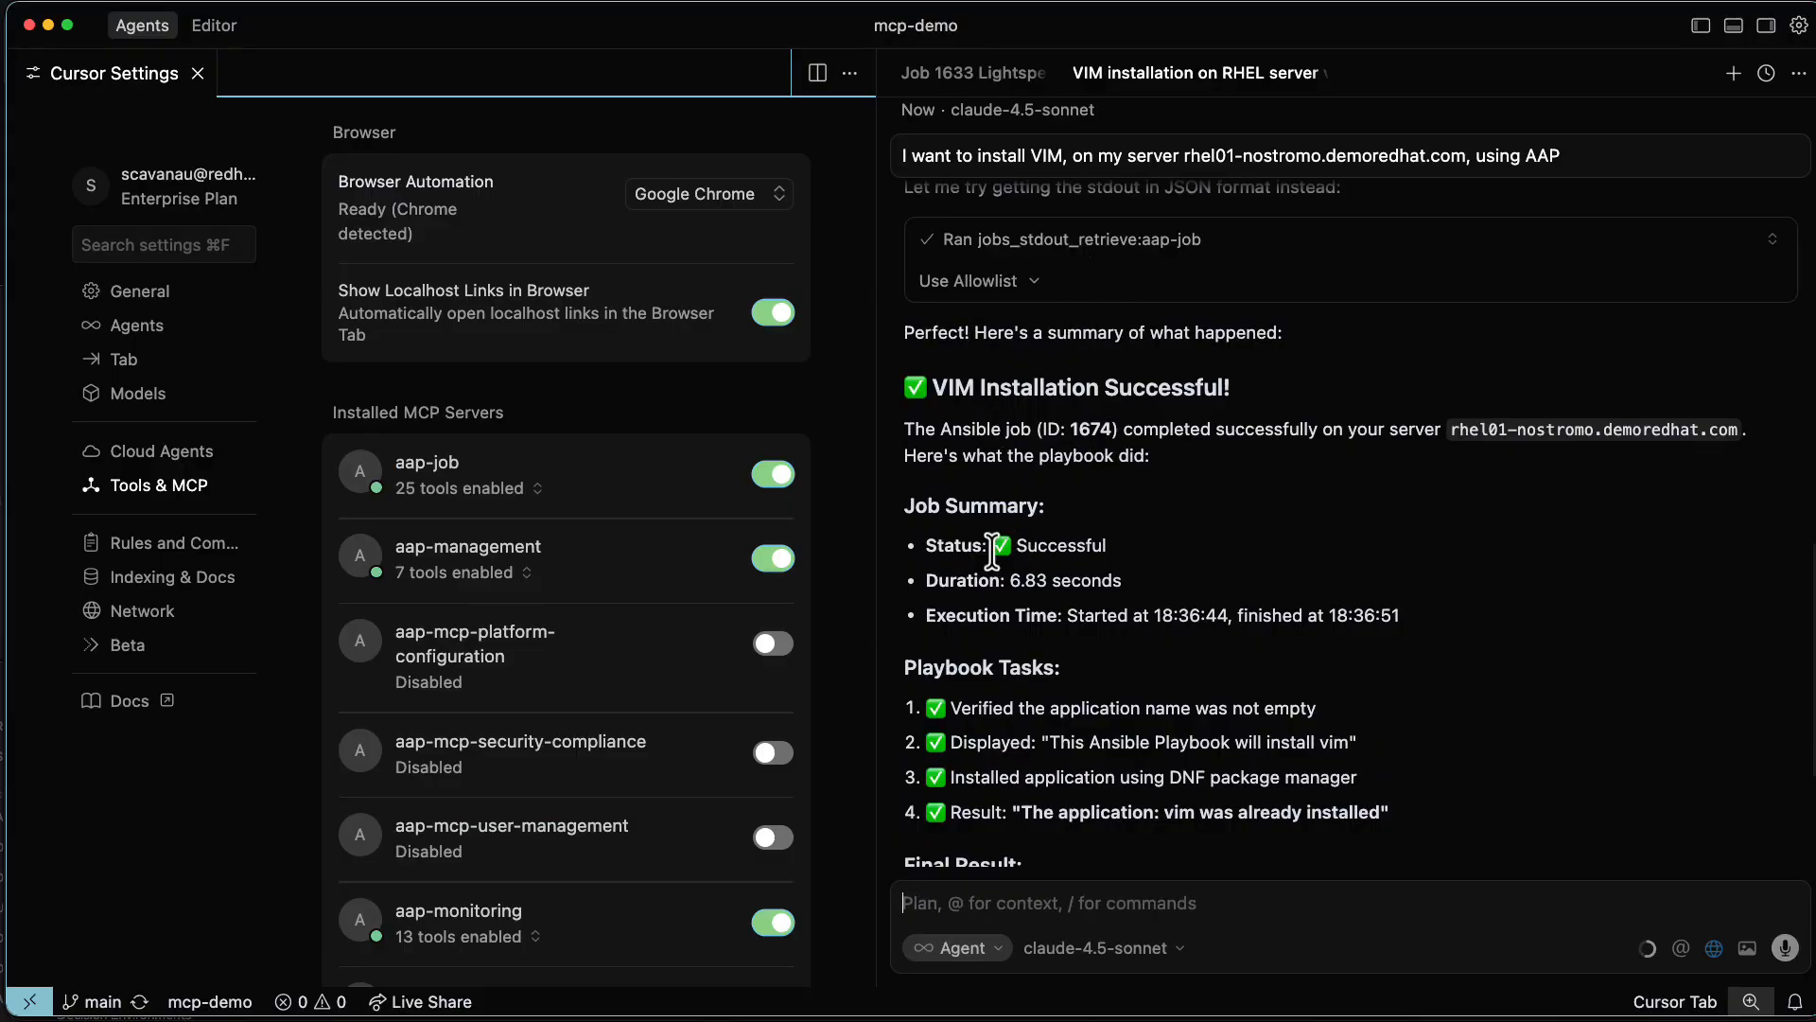
scroll(992, 549, "down", 2)
double_click(937, 435)
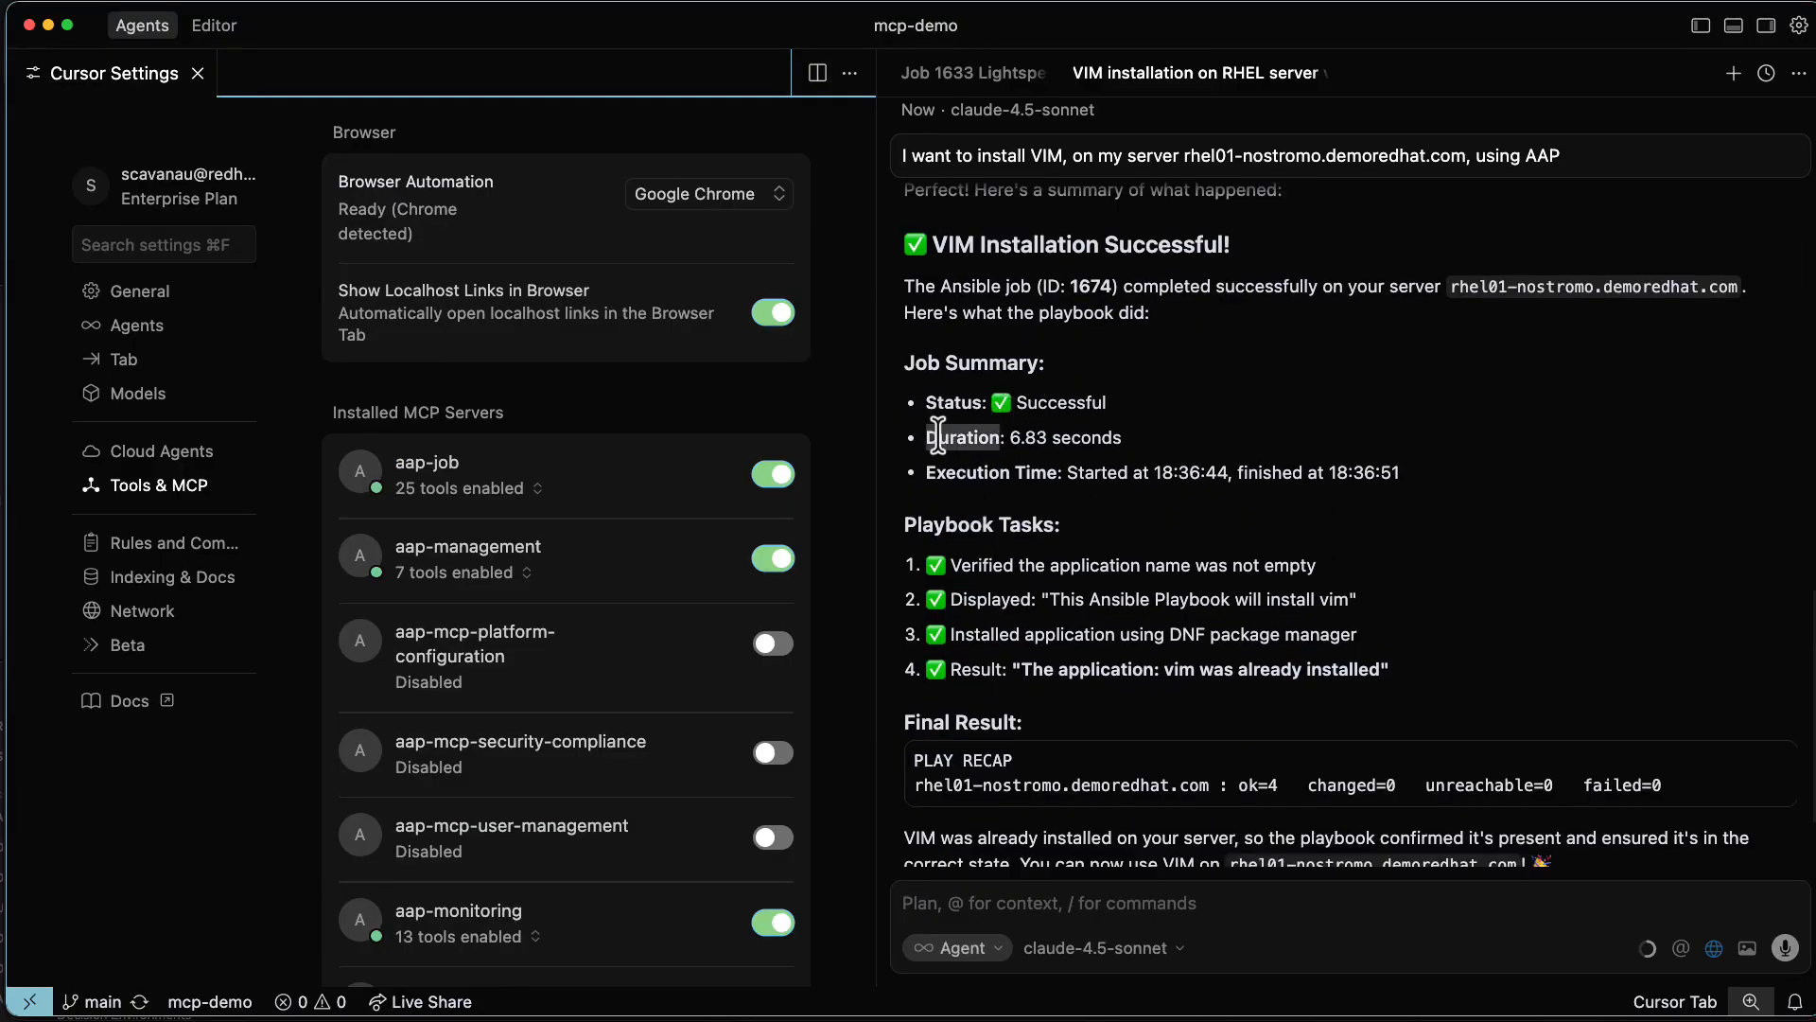
triple_click(955, 473)
scroll(1187, 534, "down", 2)
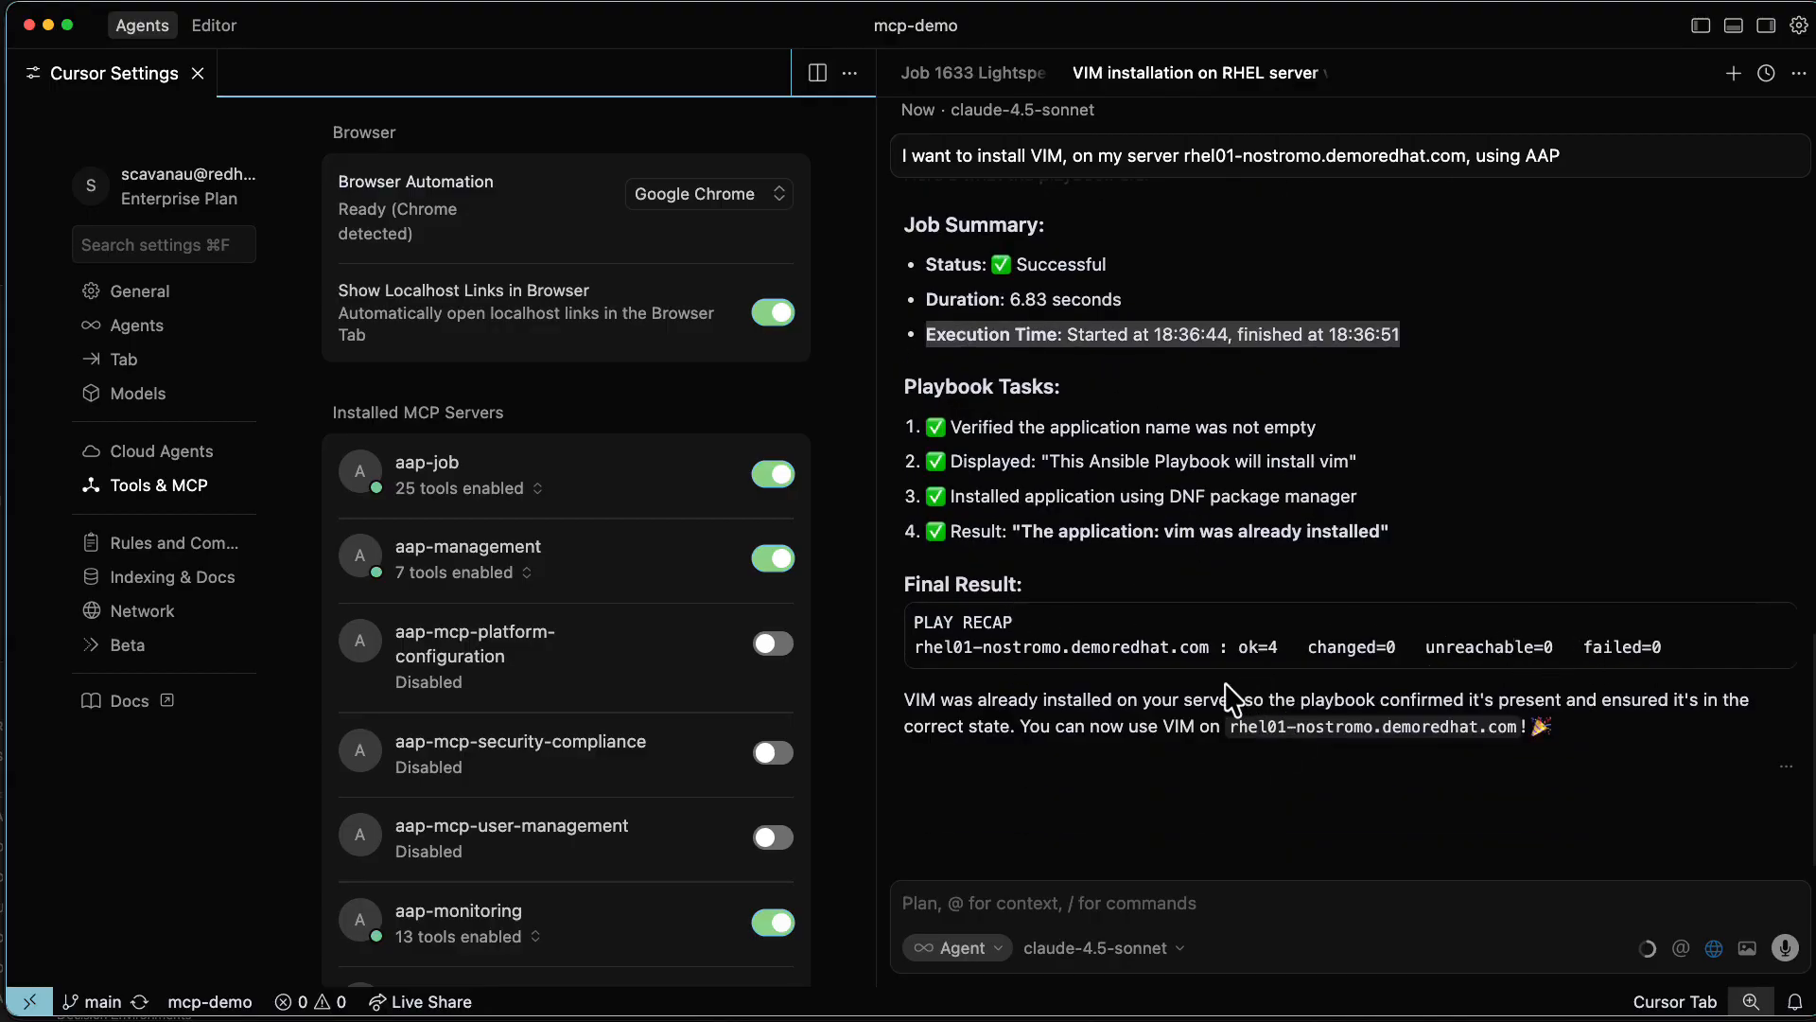
scroll(1088, 804, "up", 3)
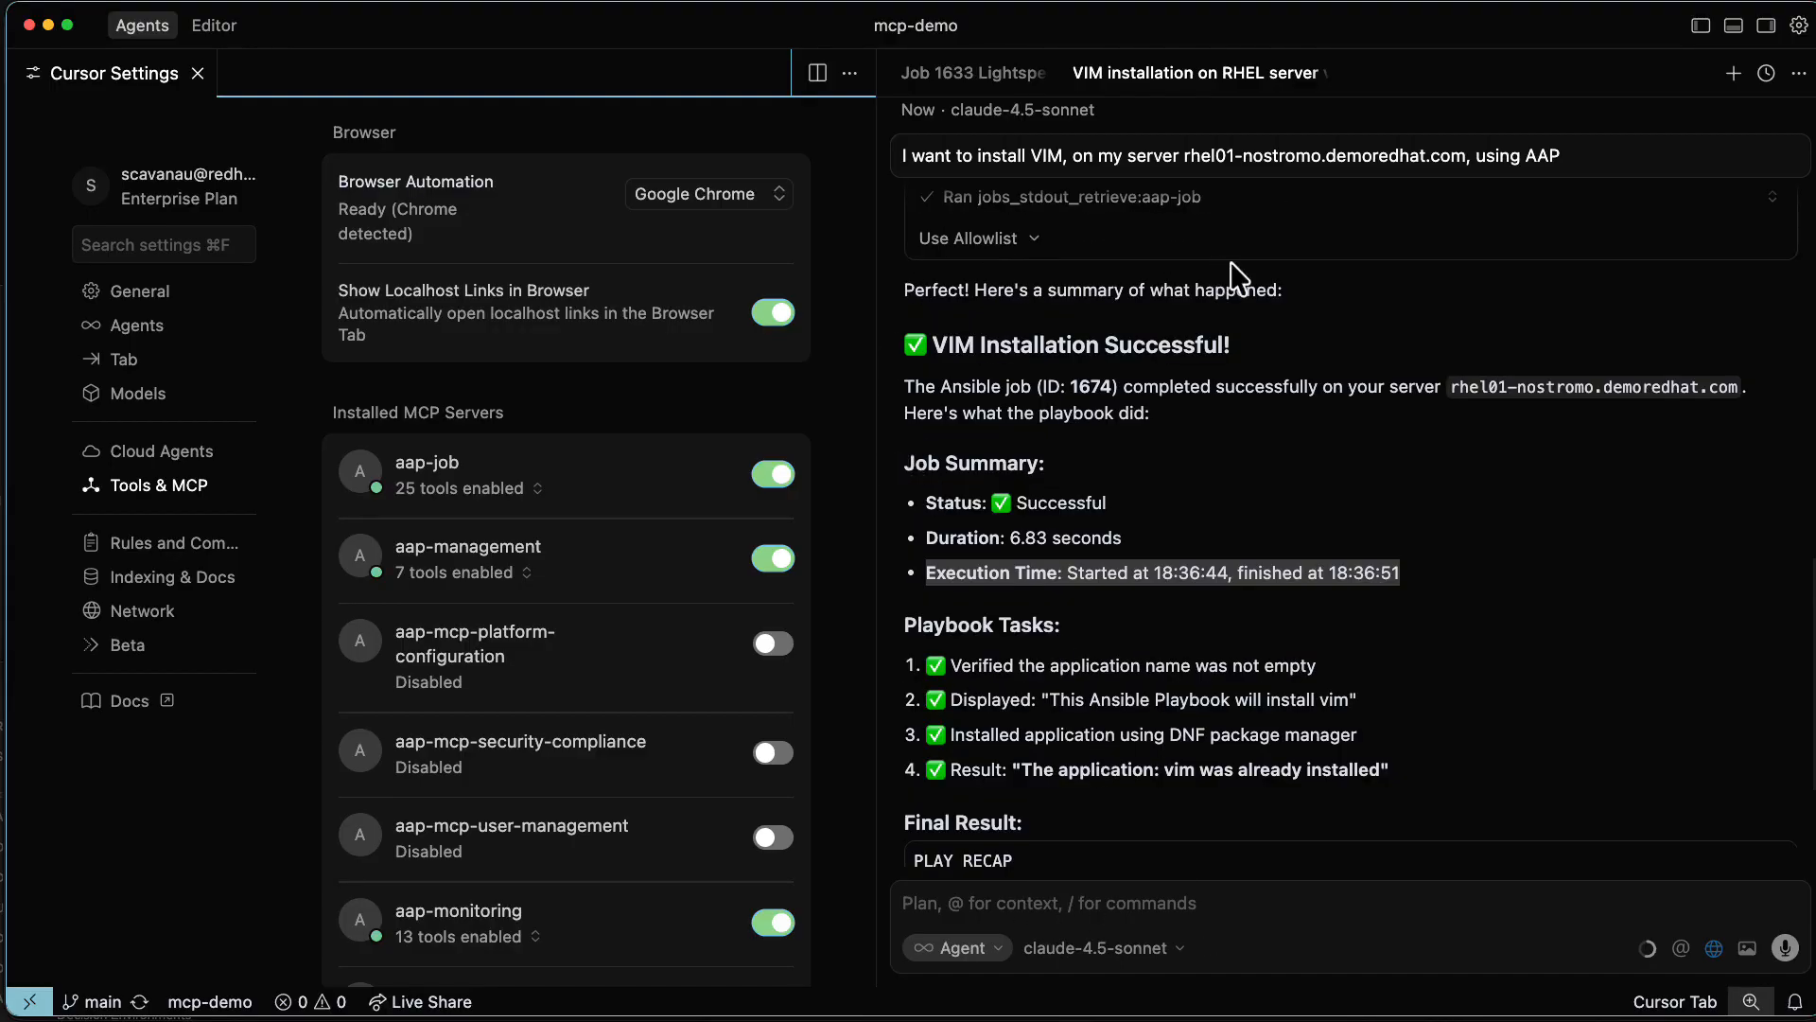
scroll(1281, 463, "up", 5)
scroll(1159, 548, "up", 10)
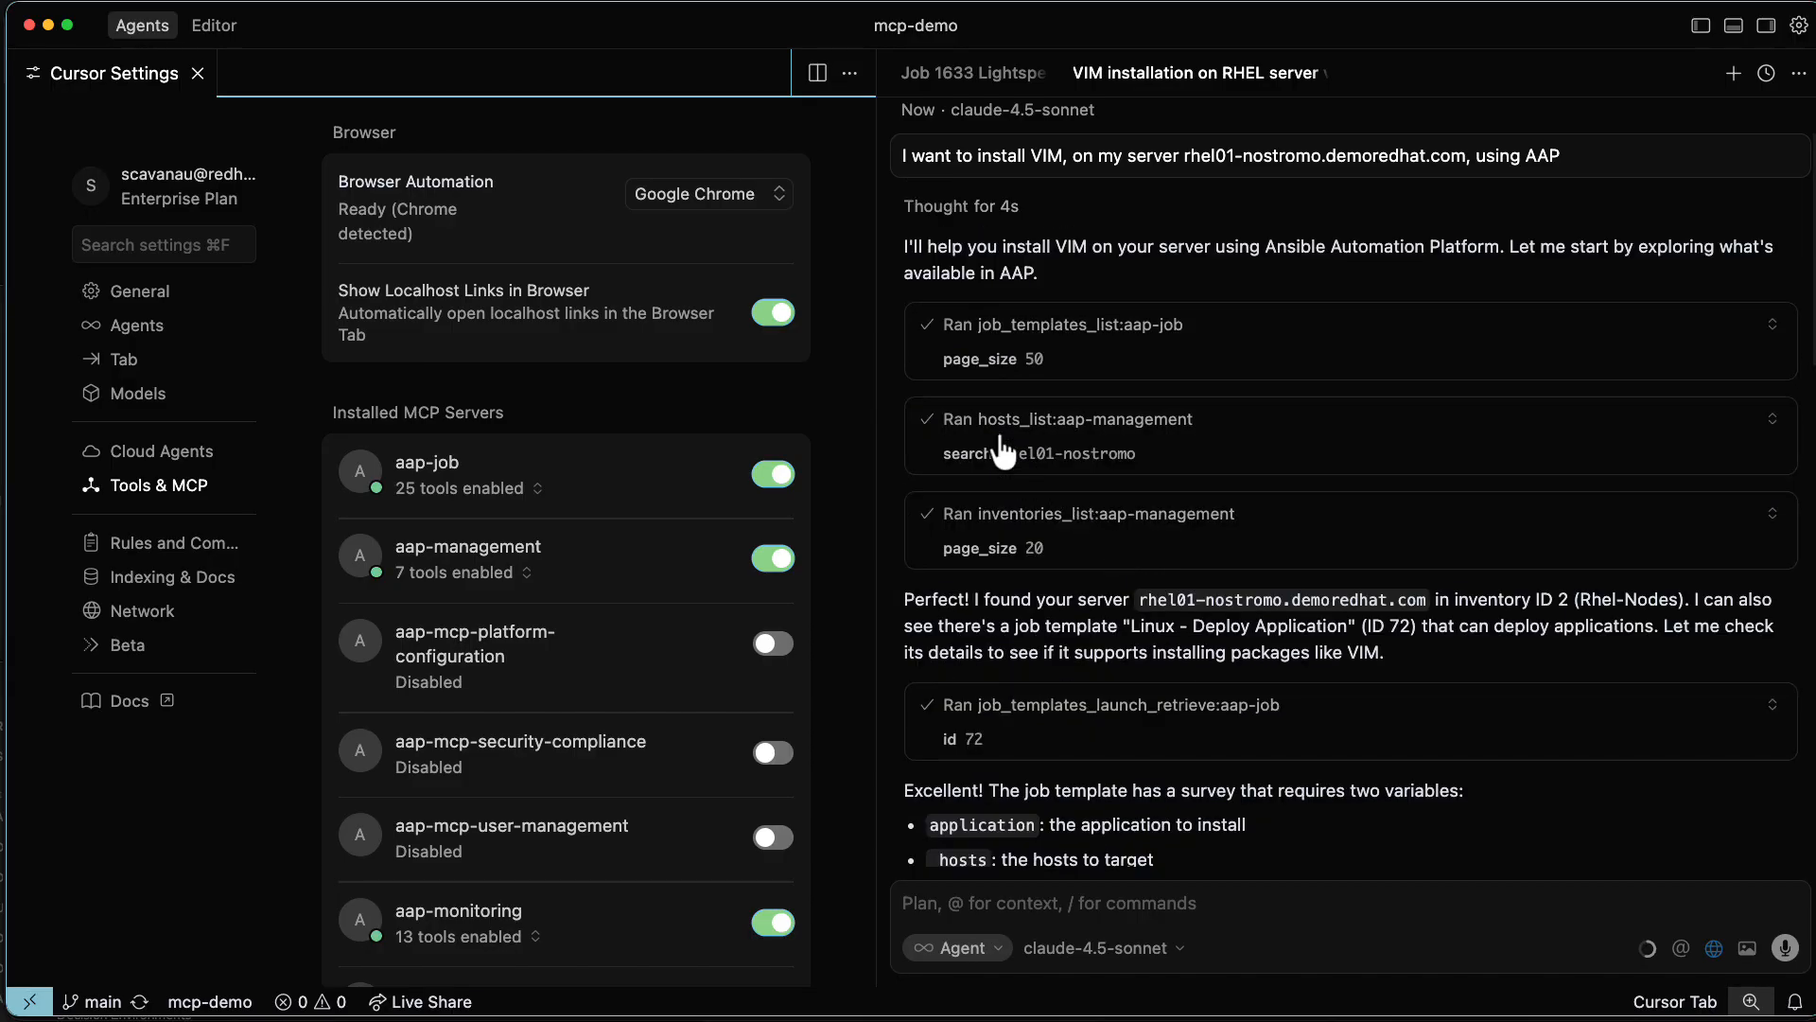
scroll(998, 598, "down", 5)
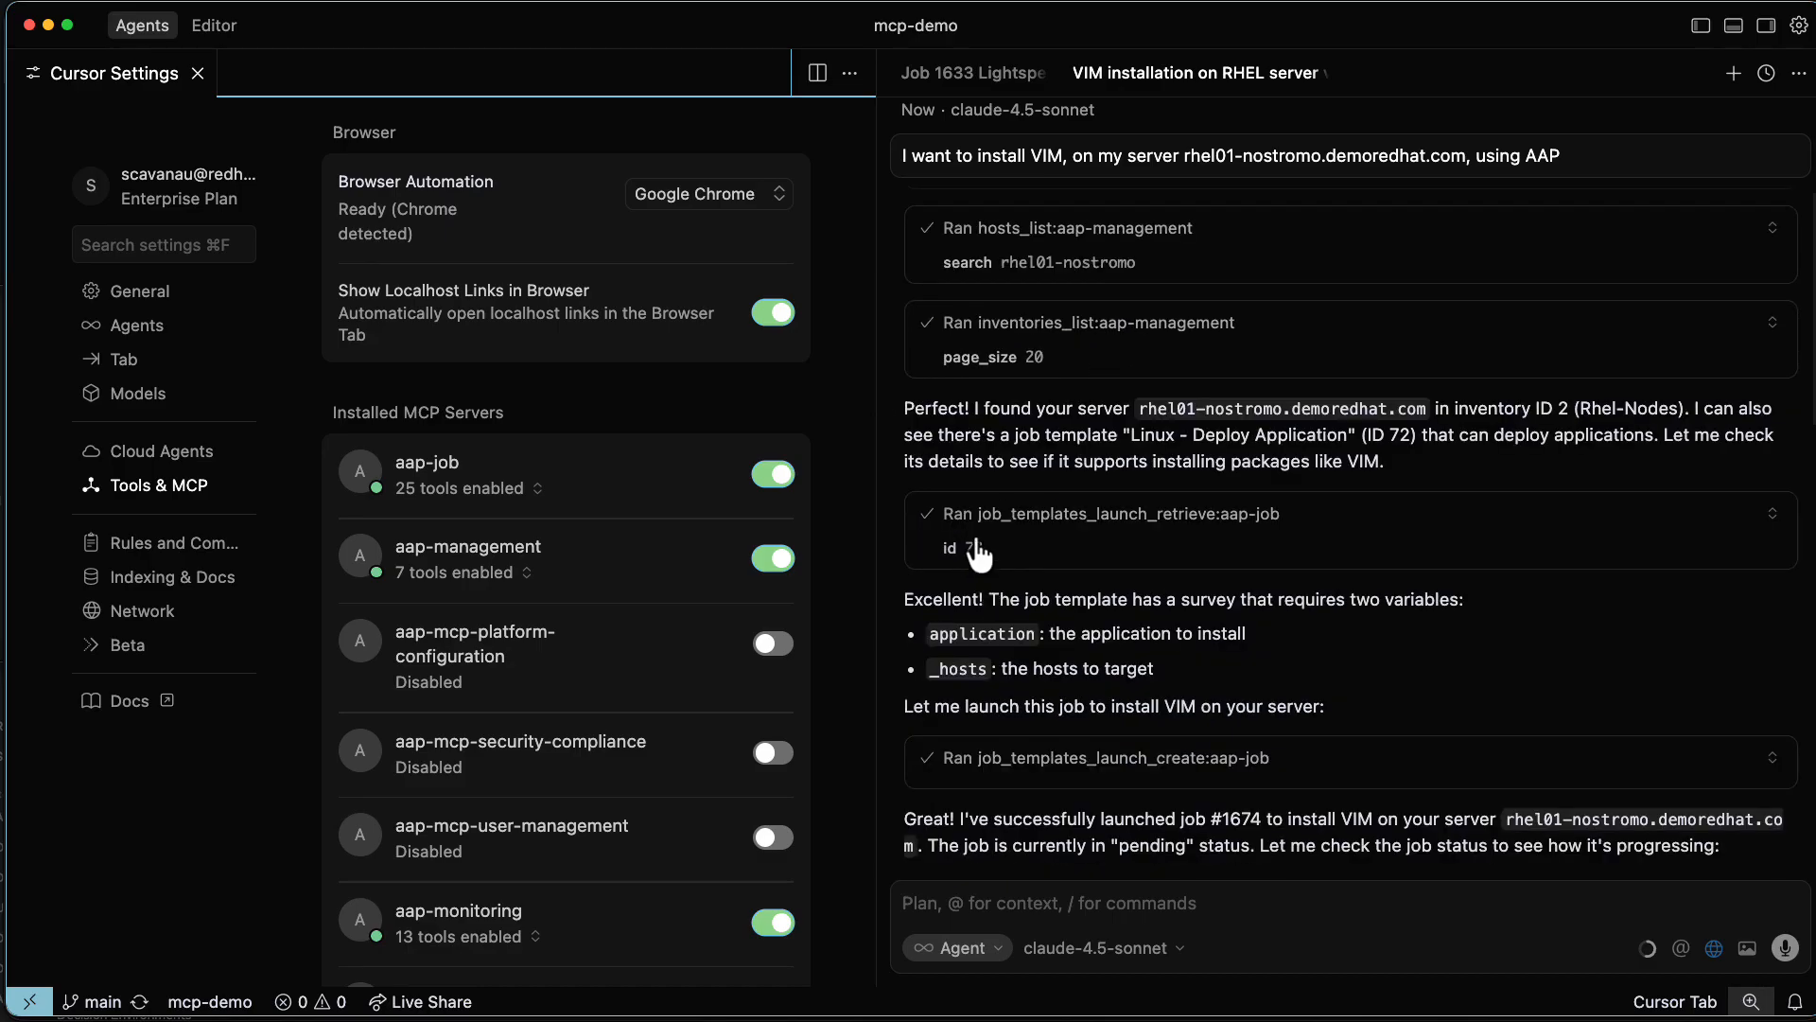
scroll(1004, 681, "down", 1)
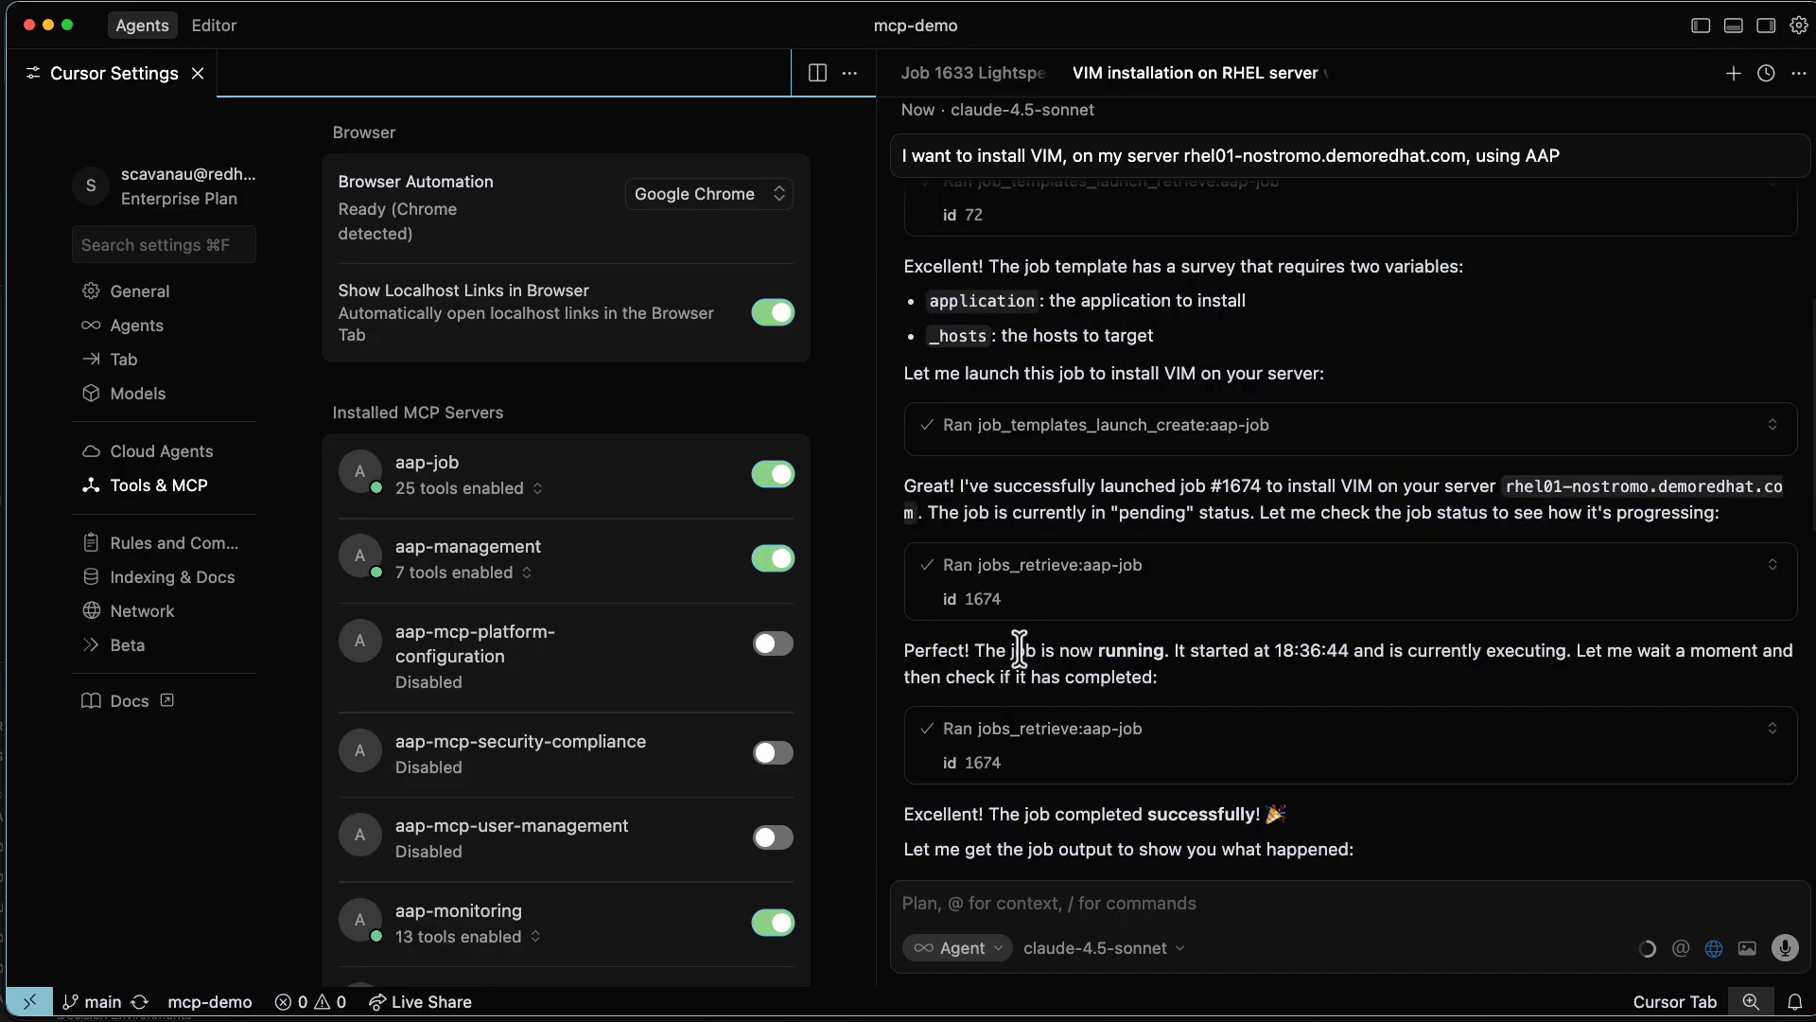
scroll(1003, 737, "down", 2)
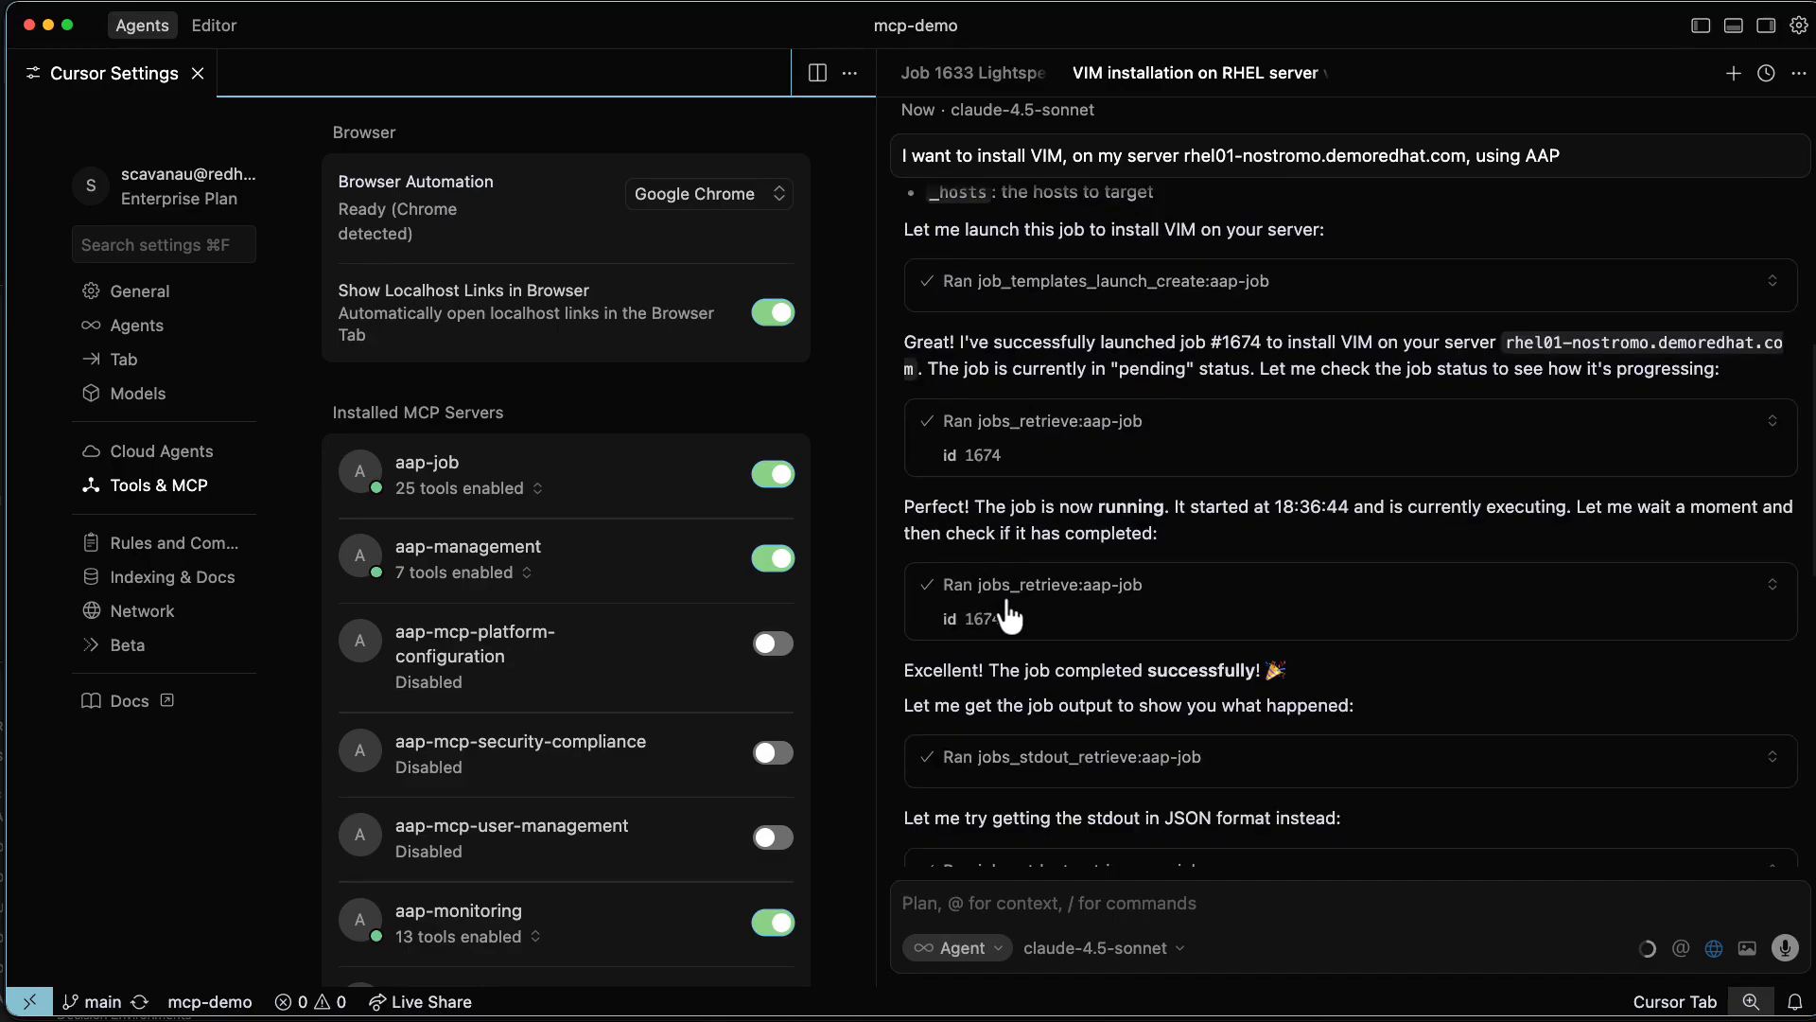
scroll(993, 615, "down", 10)
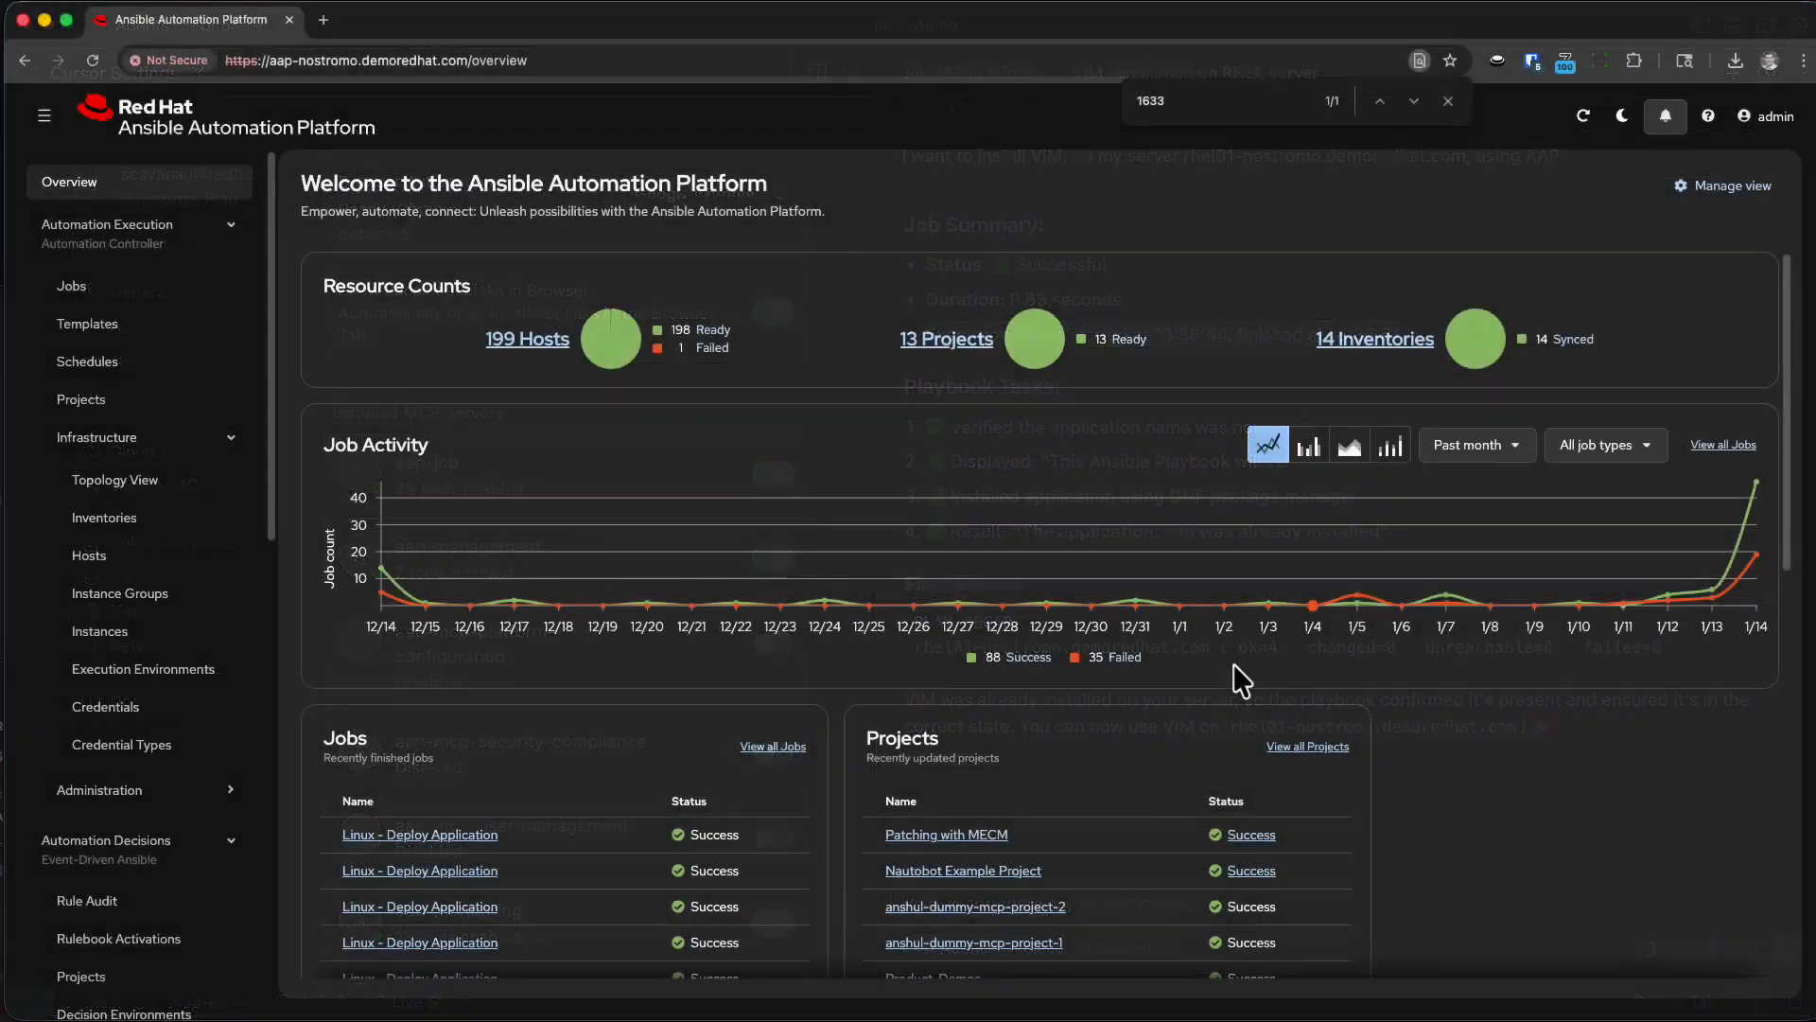
In Ansible Automation Platform, find job 1633, Lightspeed - Request Ansible Playbook, in the Jobs list and copy its ID and name.
left_click(71, 286)
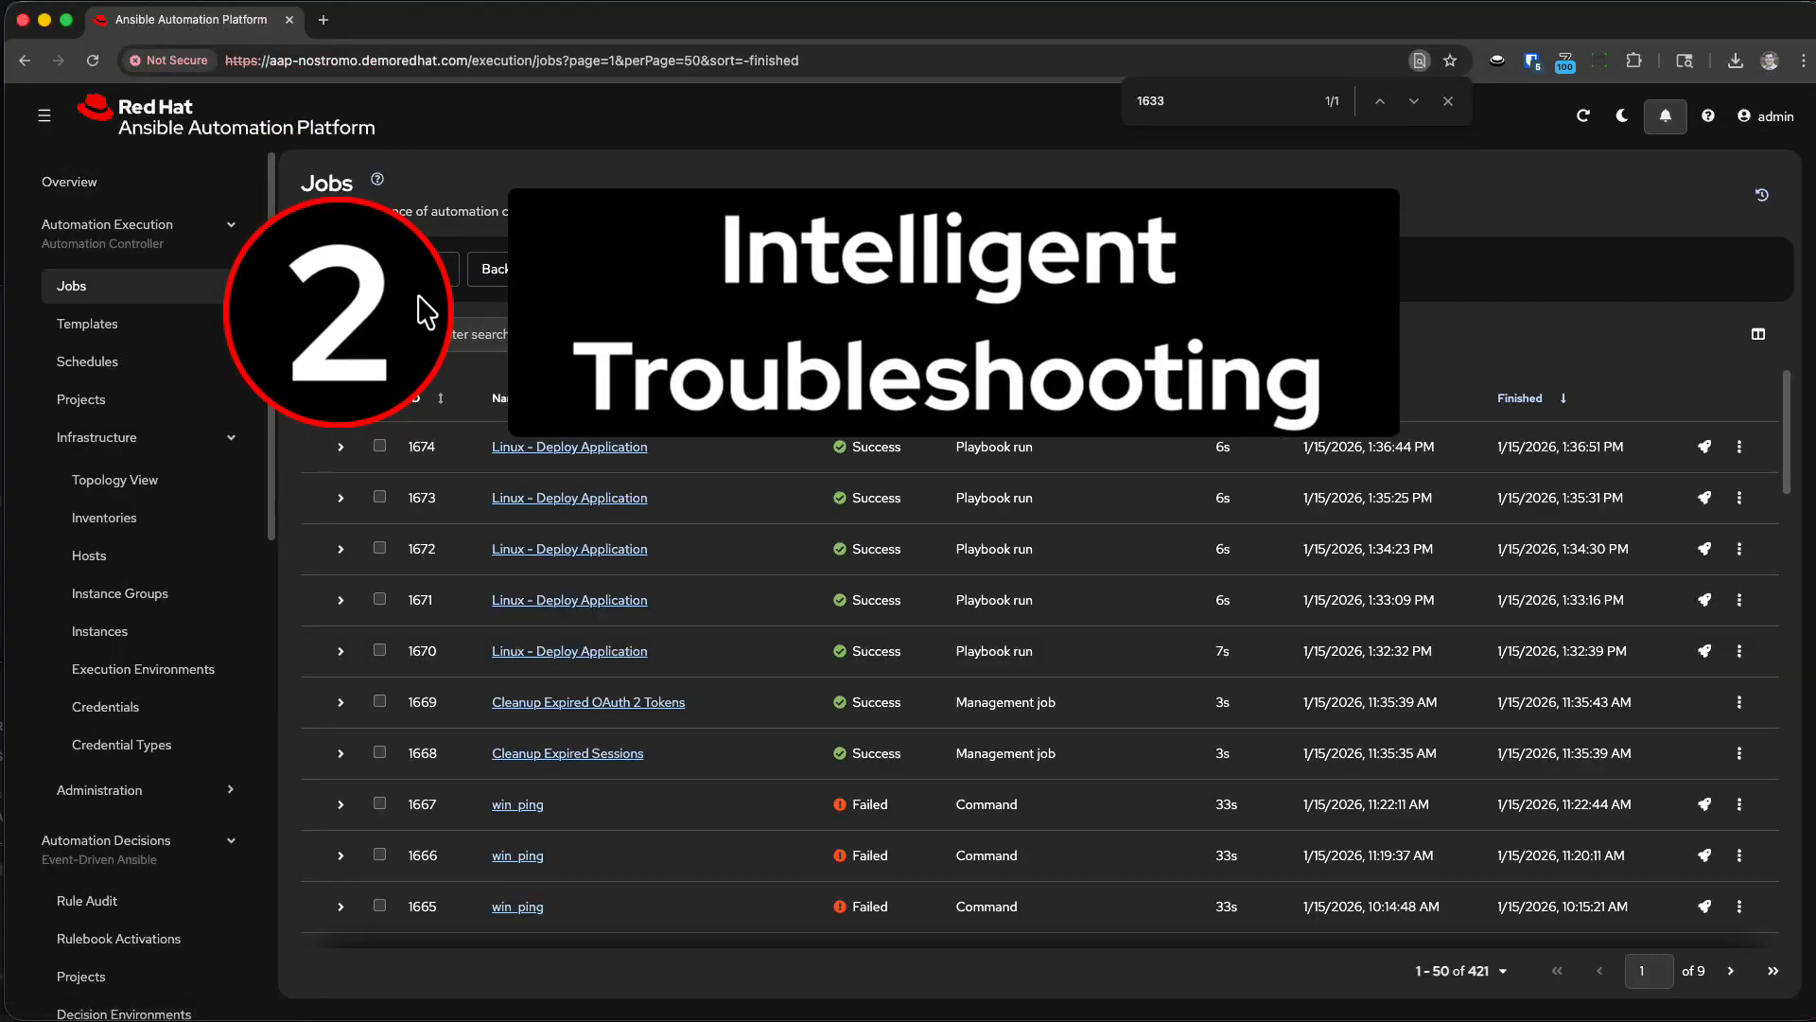
scroll(770, 624, "down", 5)
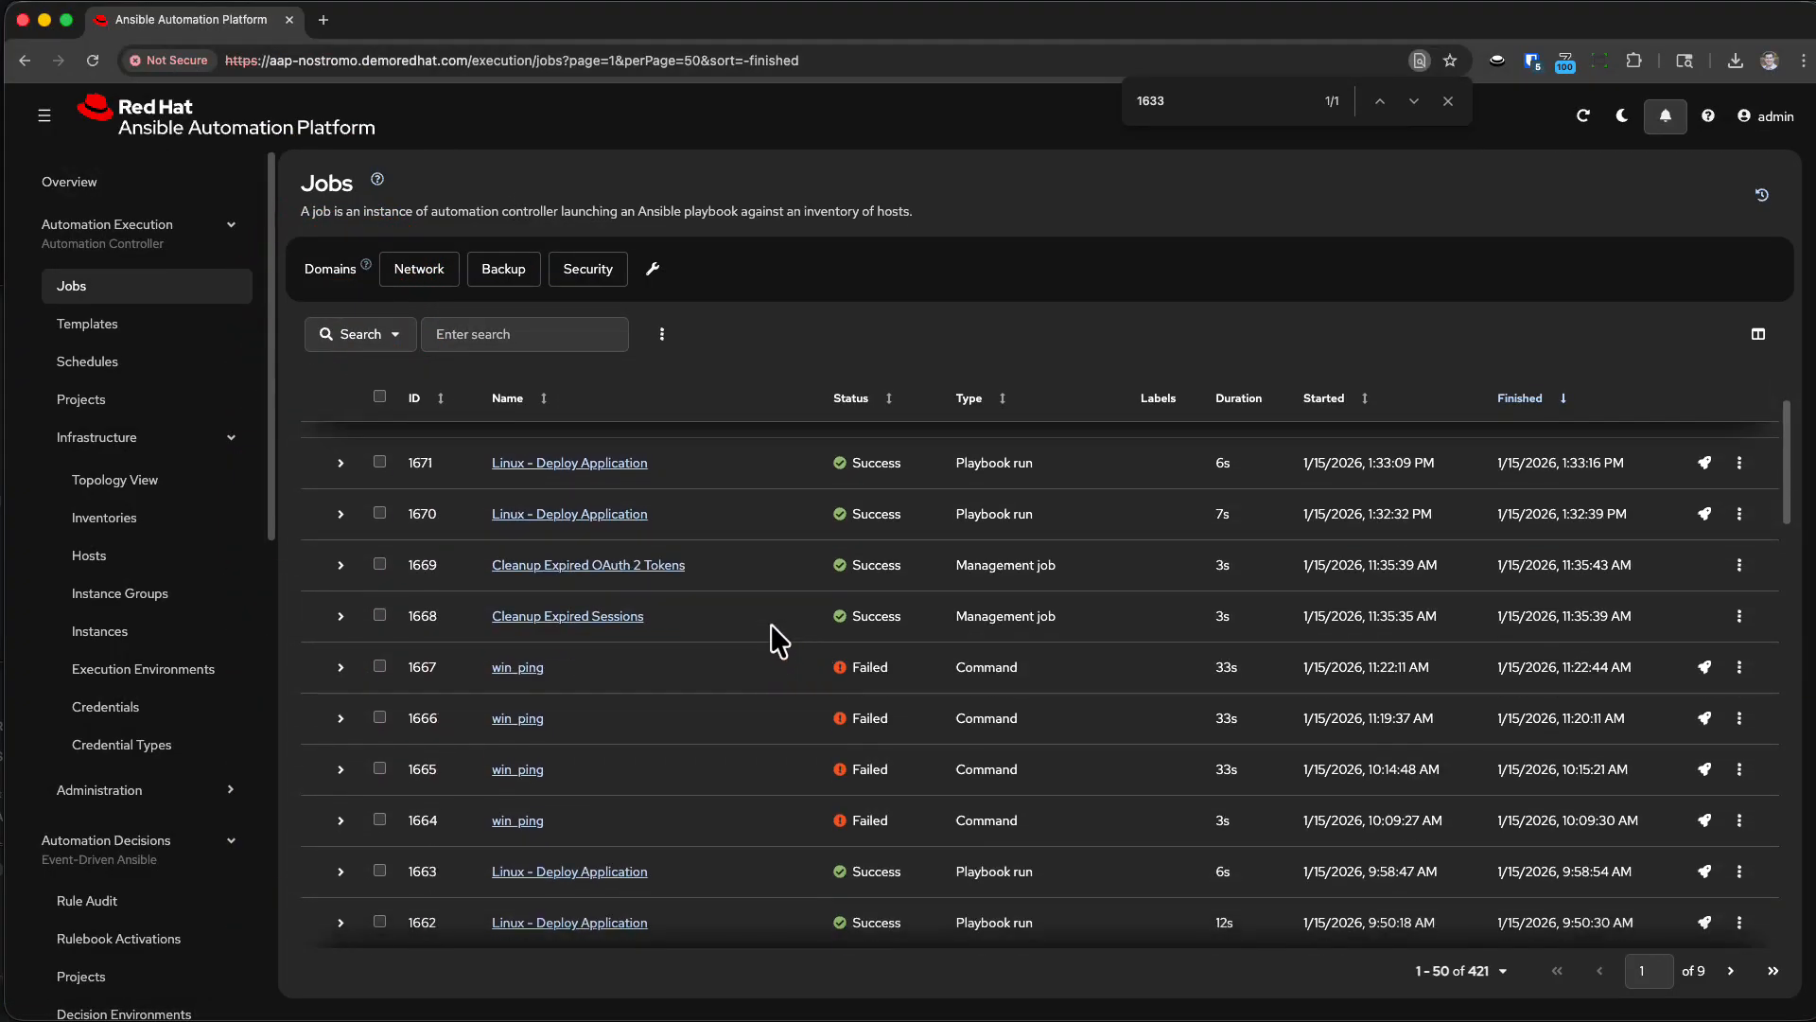
scroll(769, 624, "down", 5)
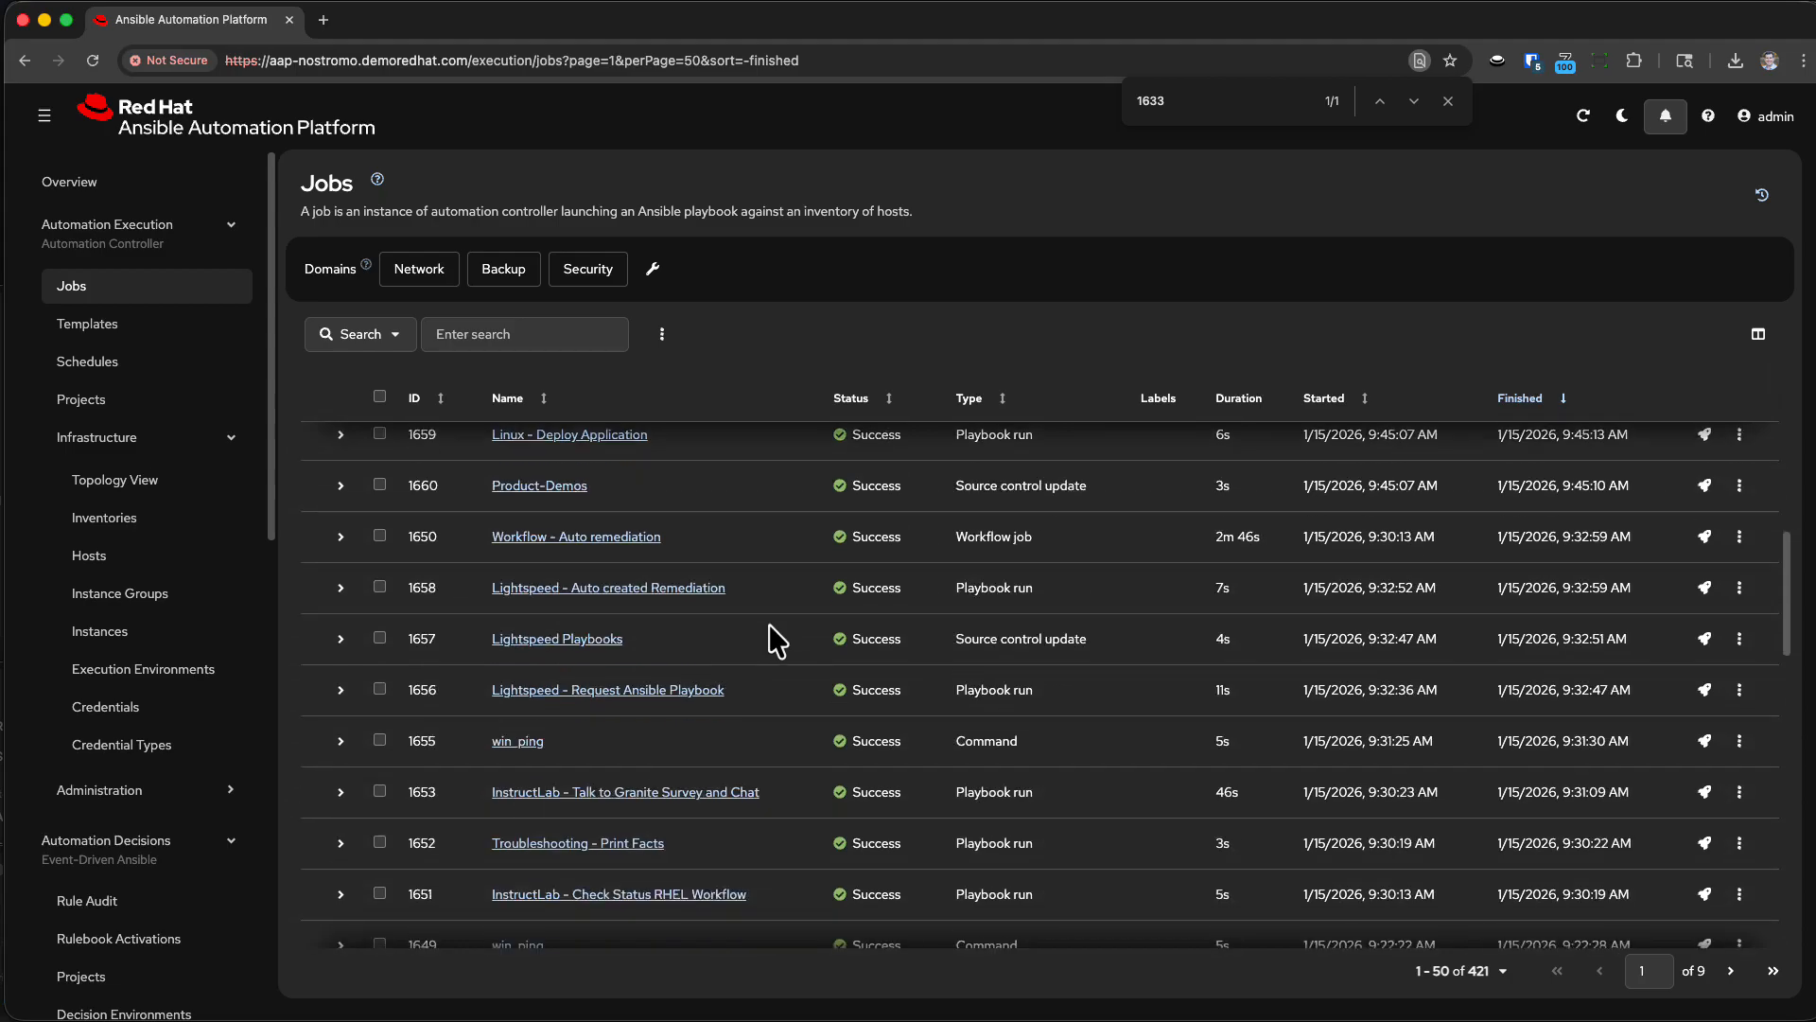
scroll(736, 628, "down", 10)
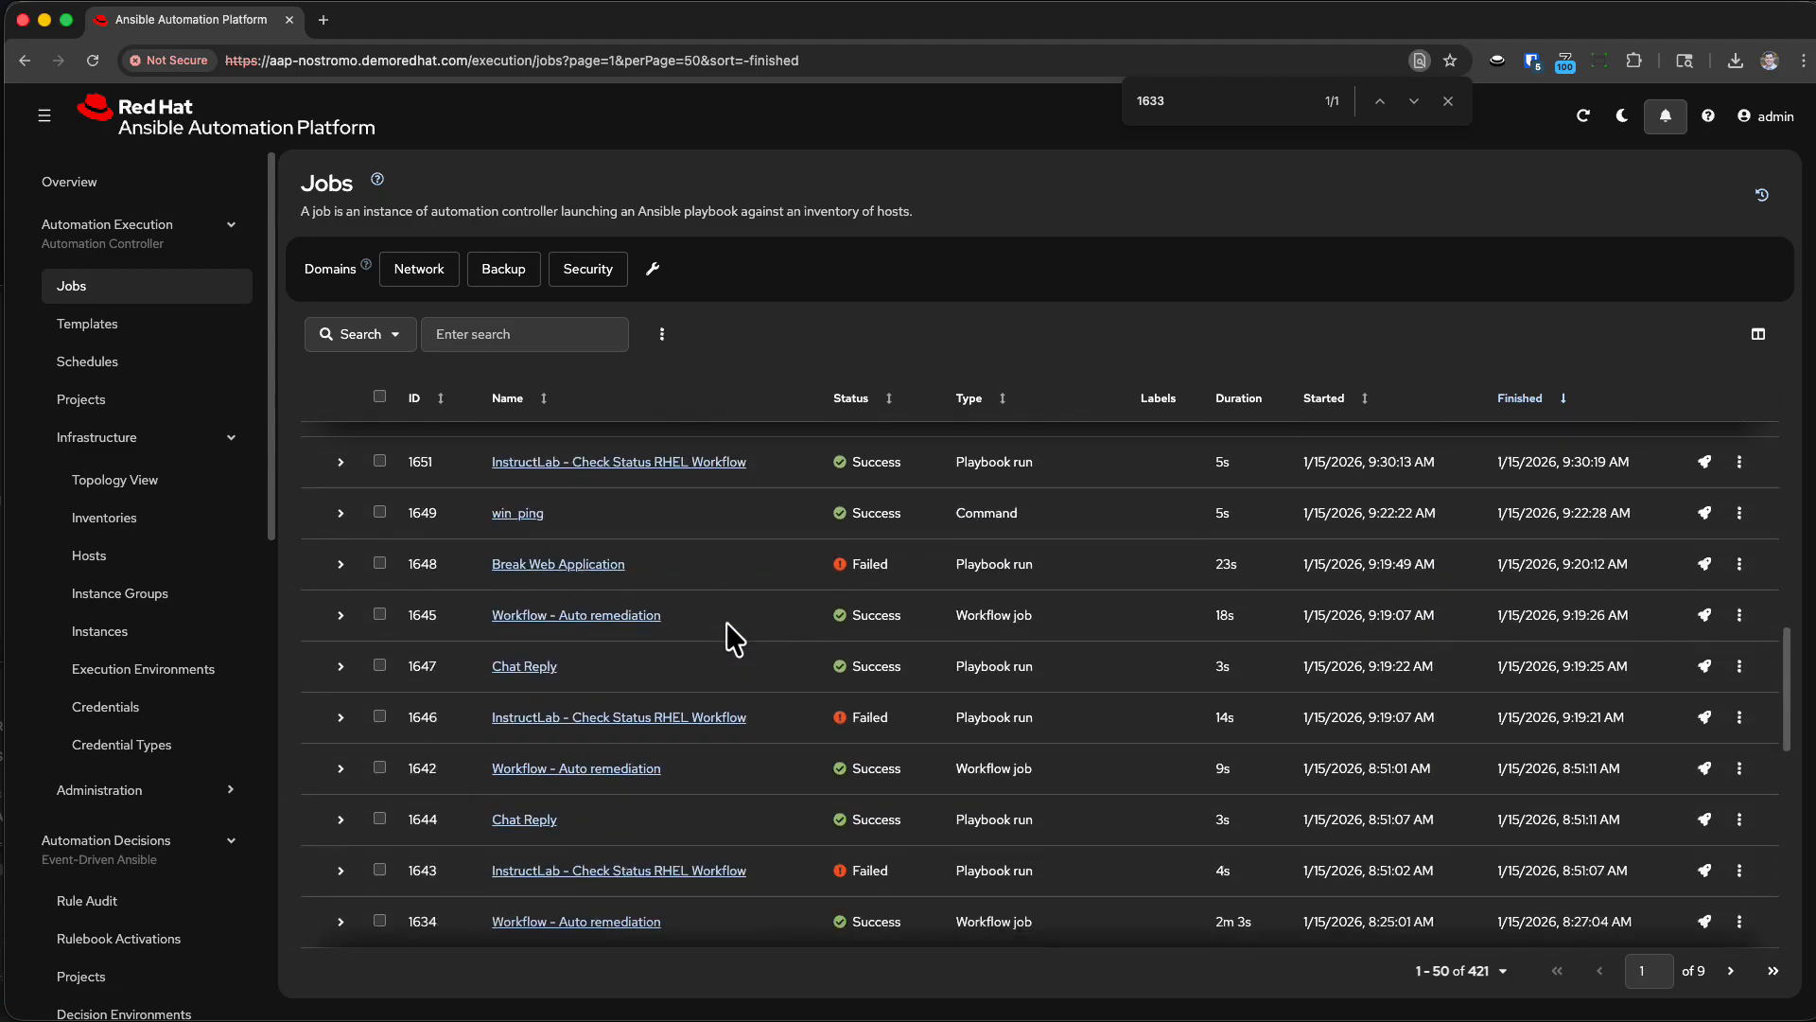
scroll(689, 638, "down", 3)
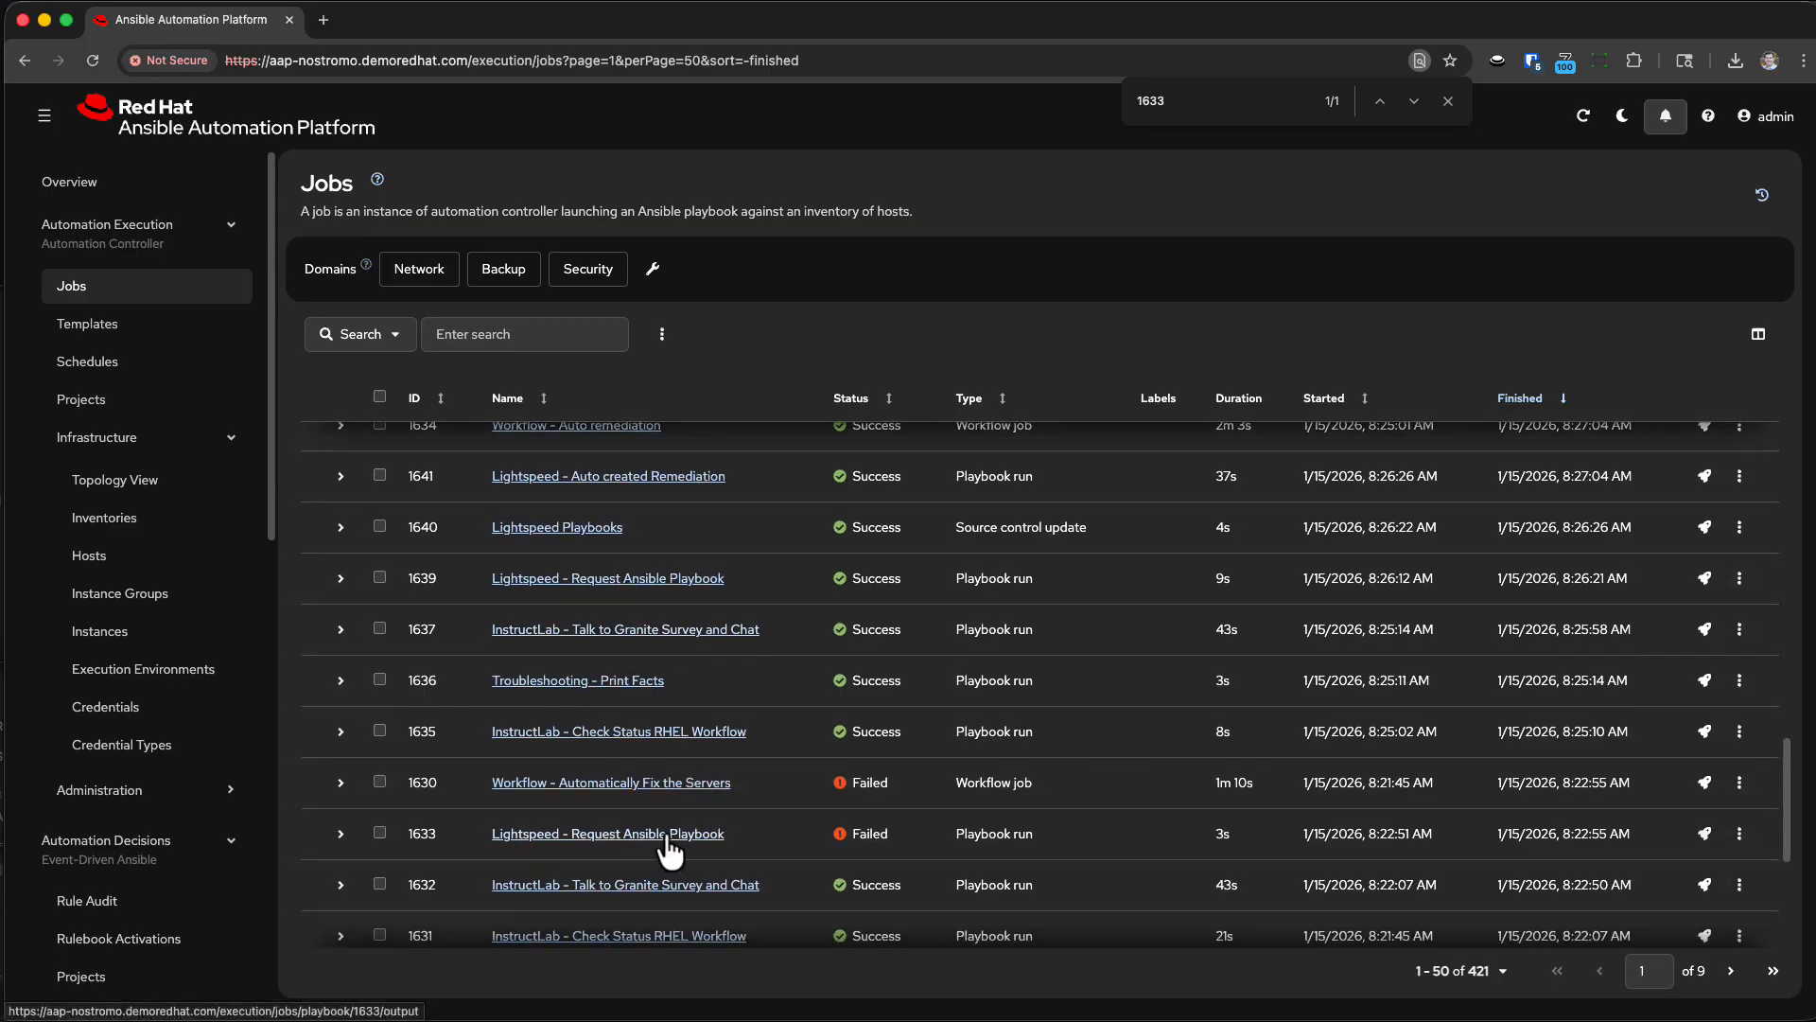
left_click_drag(747, 833, 405, 836)
key("super+c")
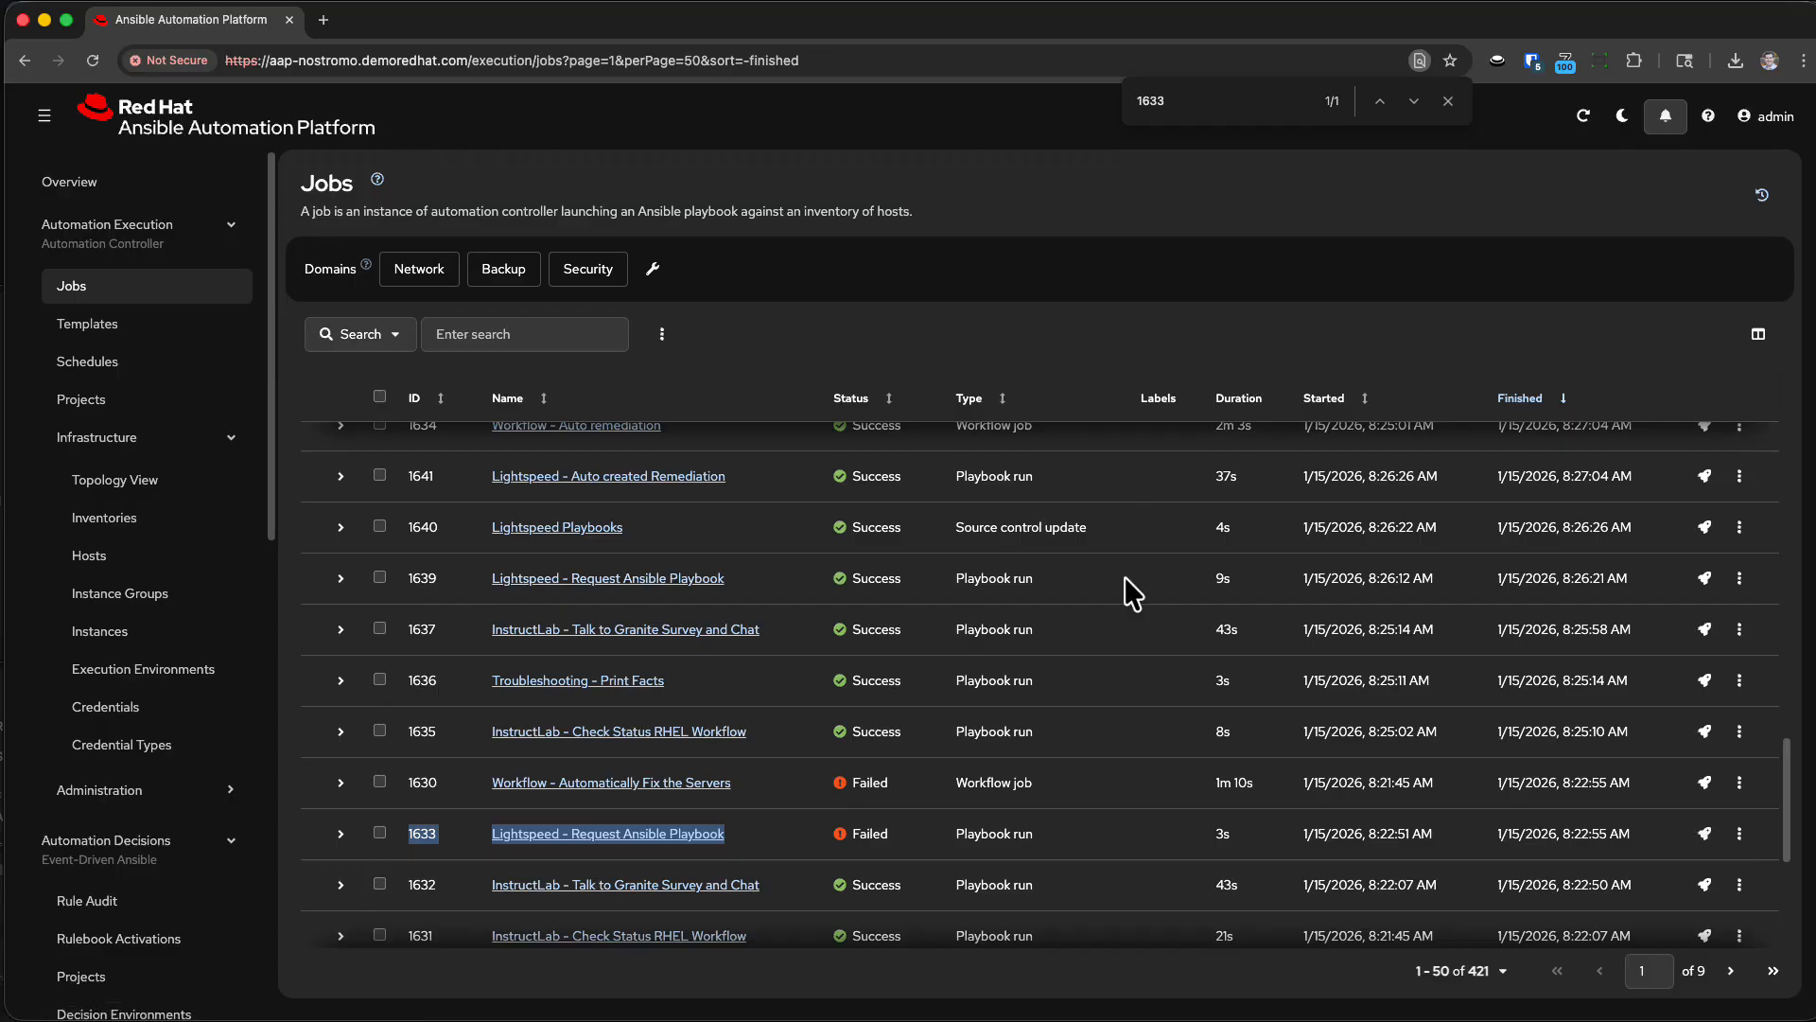
In a new Cursor chat, ask the agent for help troubleshooting why AAP job 1633 Lightspeed - Request Ansible Playbook failed.
key("super+Tab")
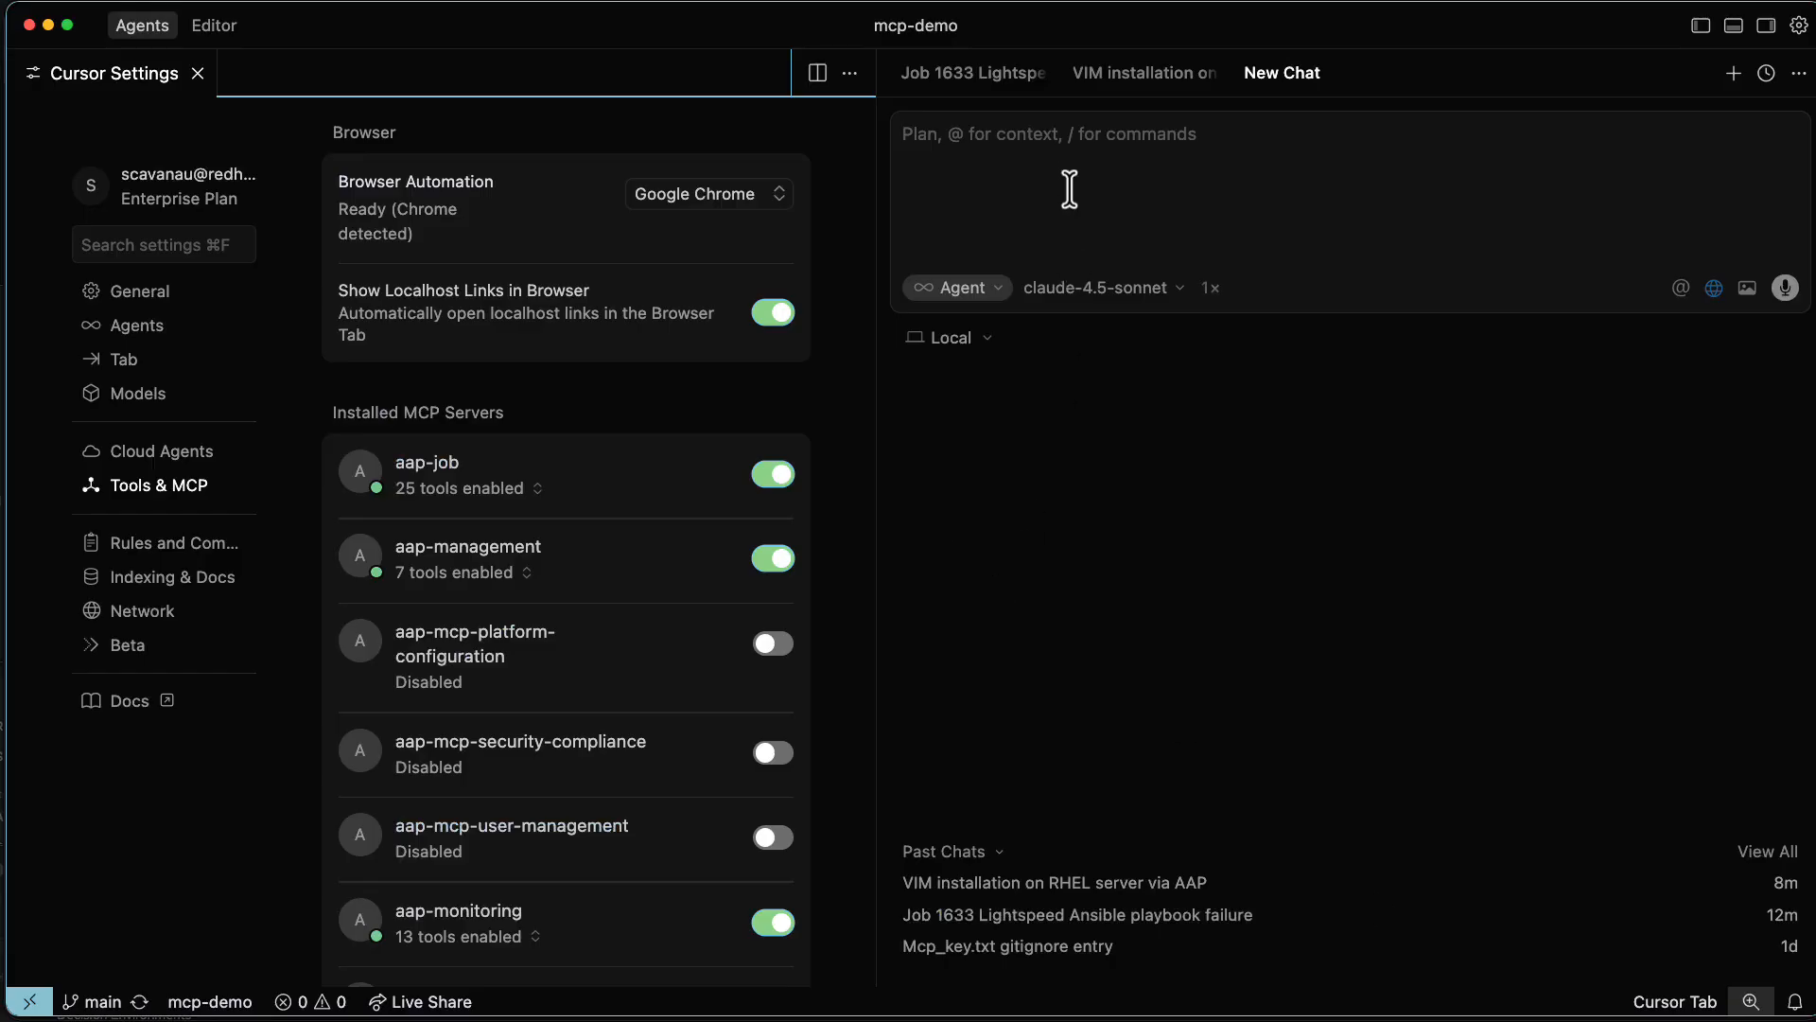
type("H")
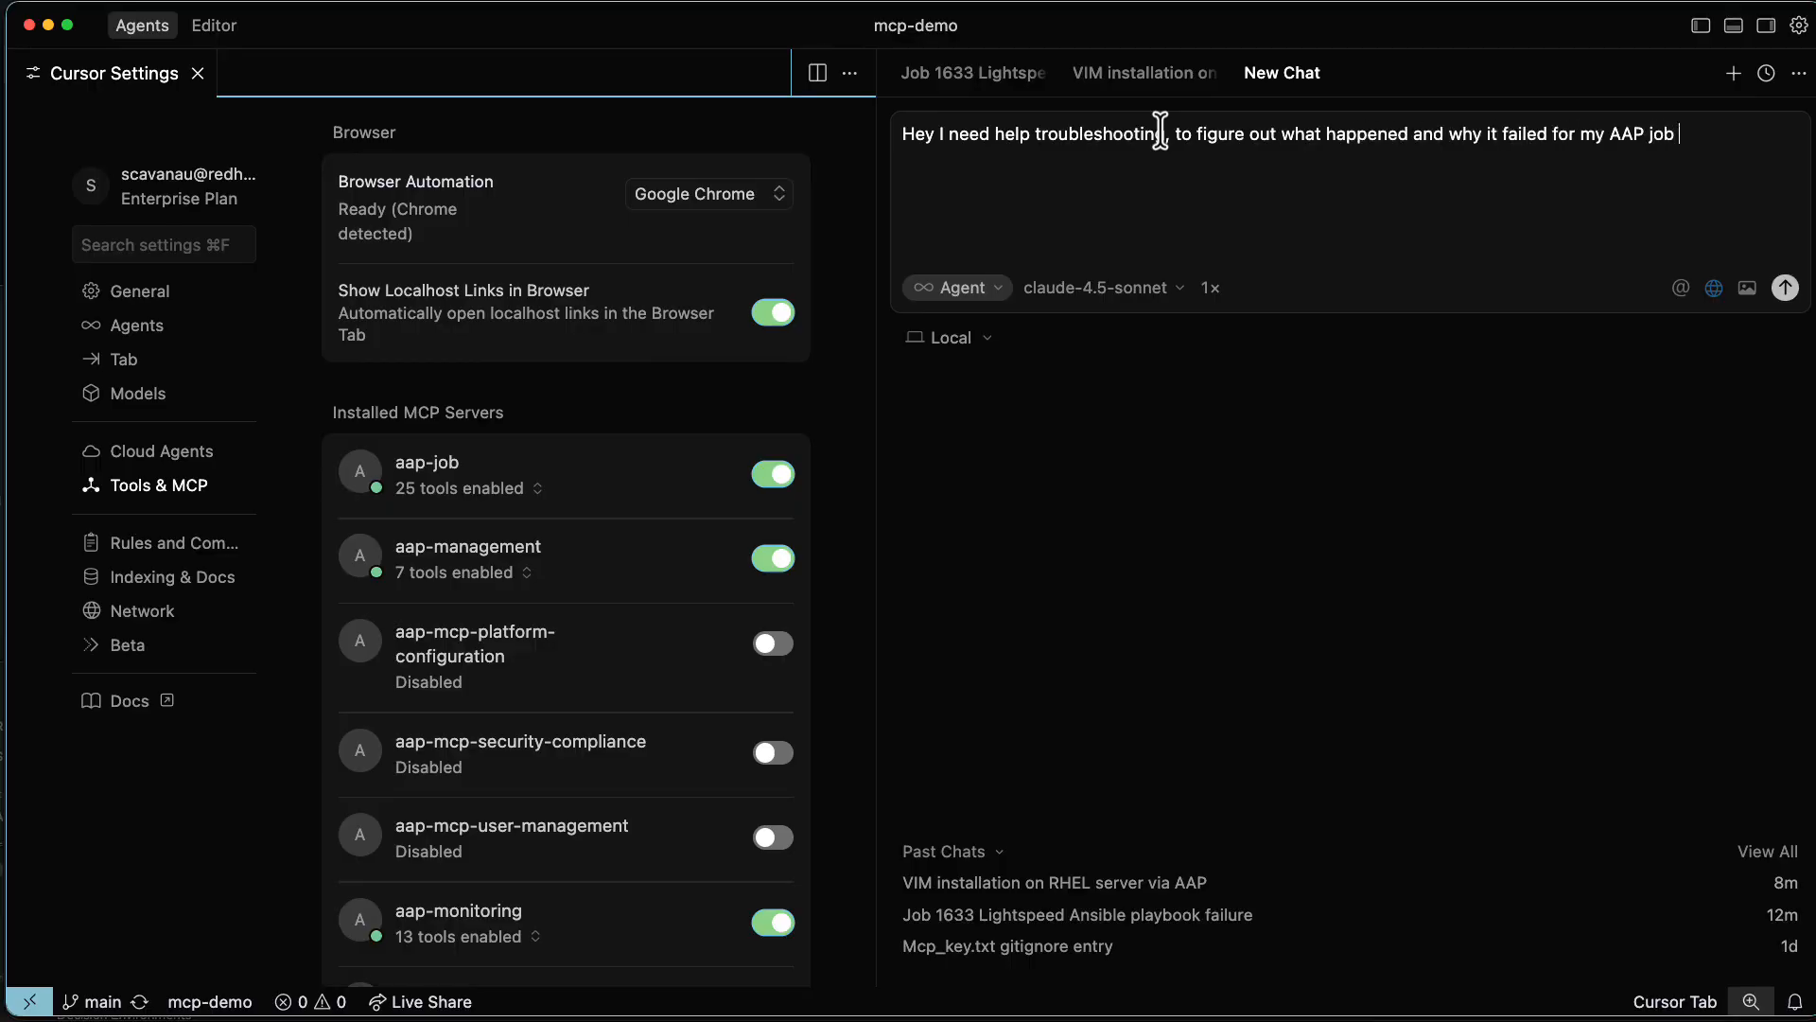
key("super+v")
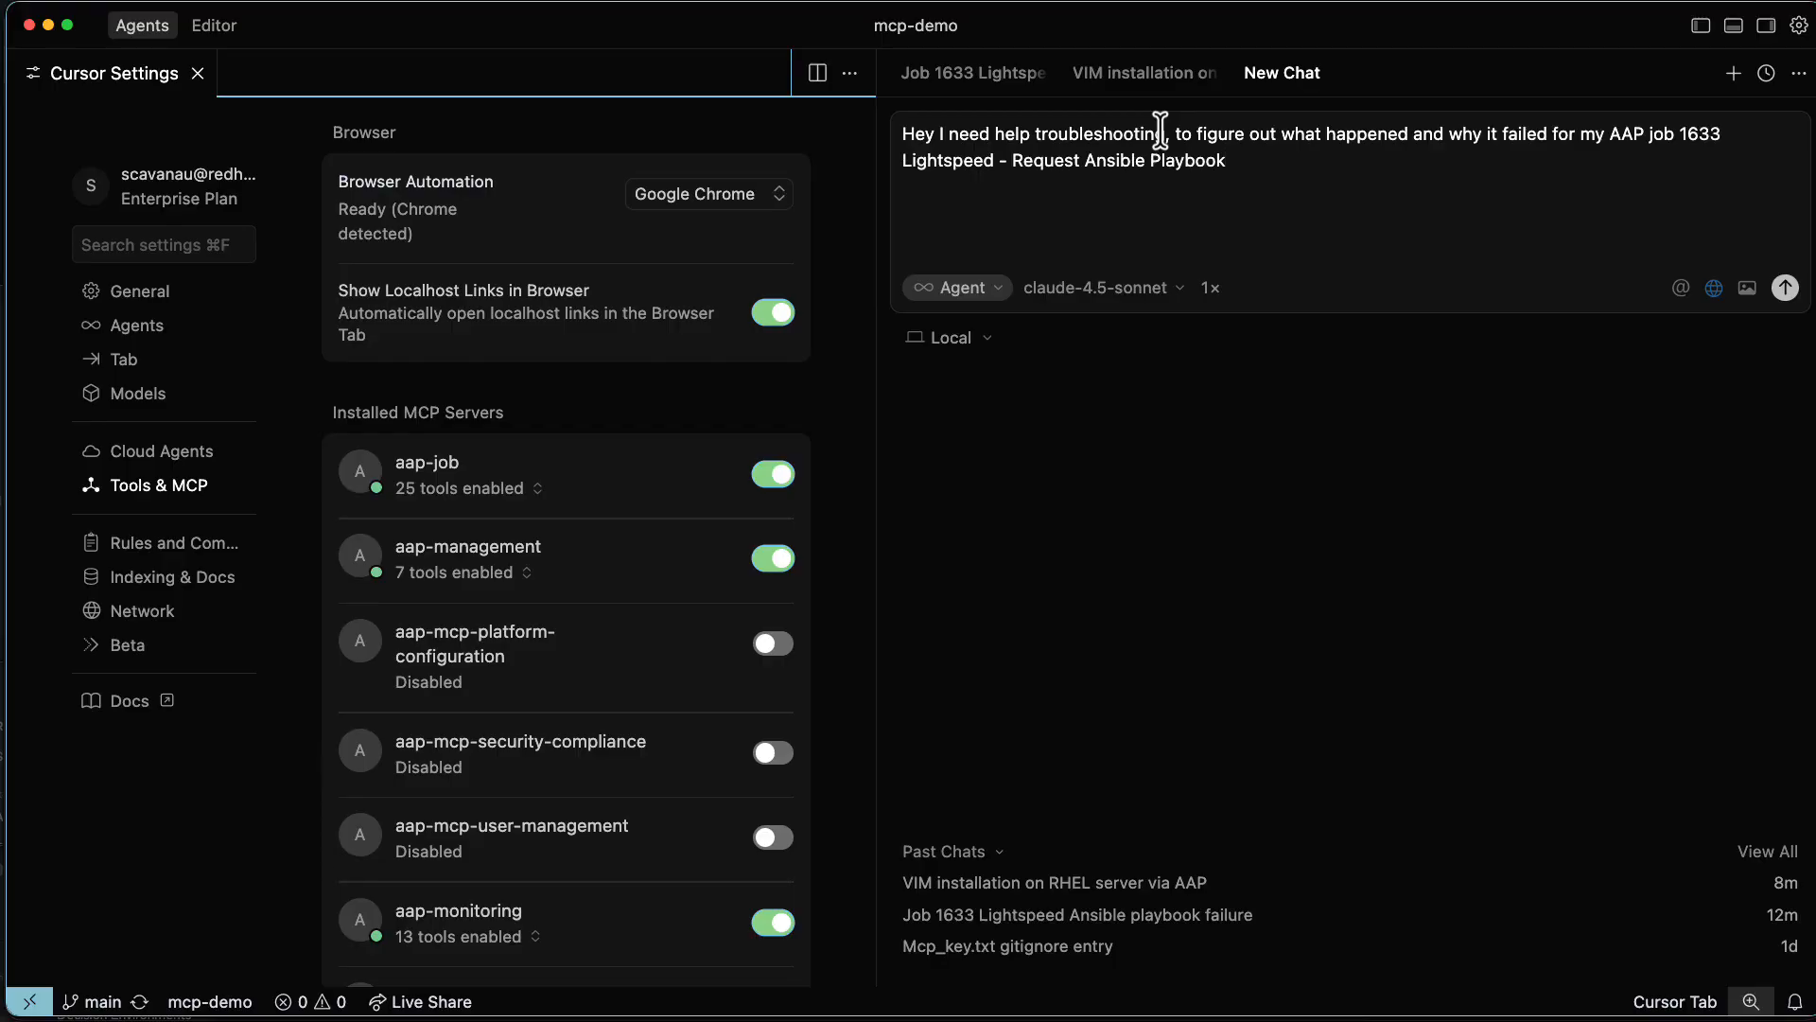
key("Return")
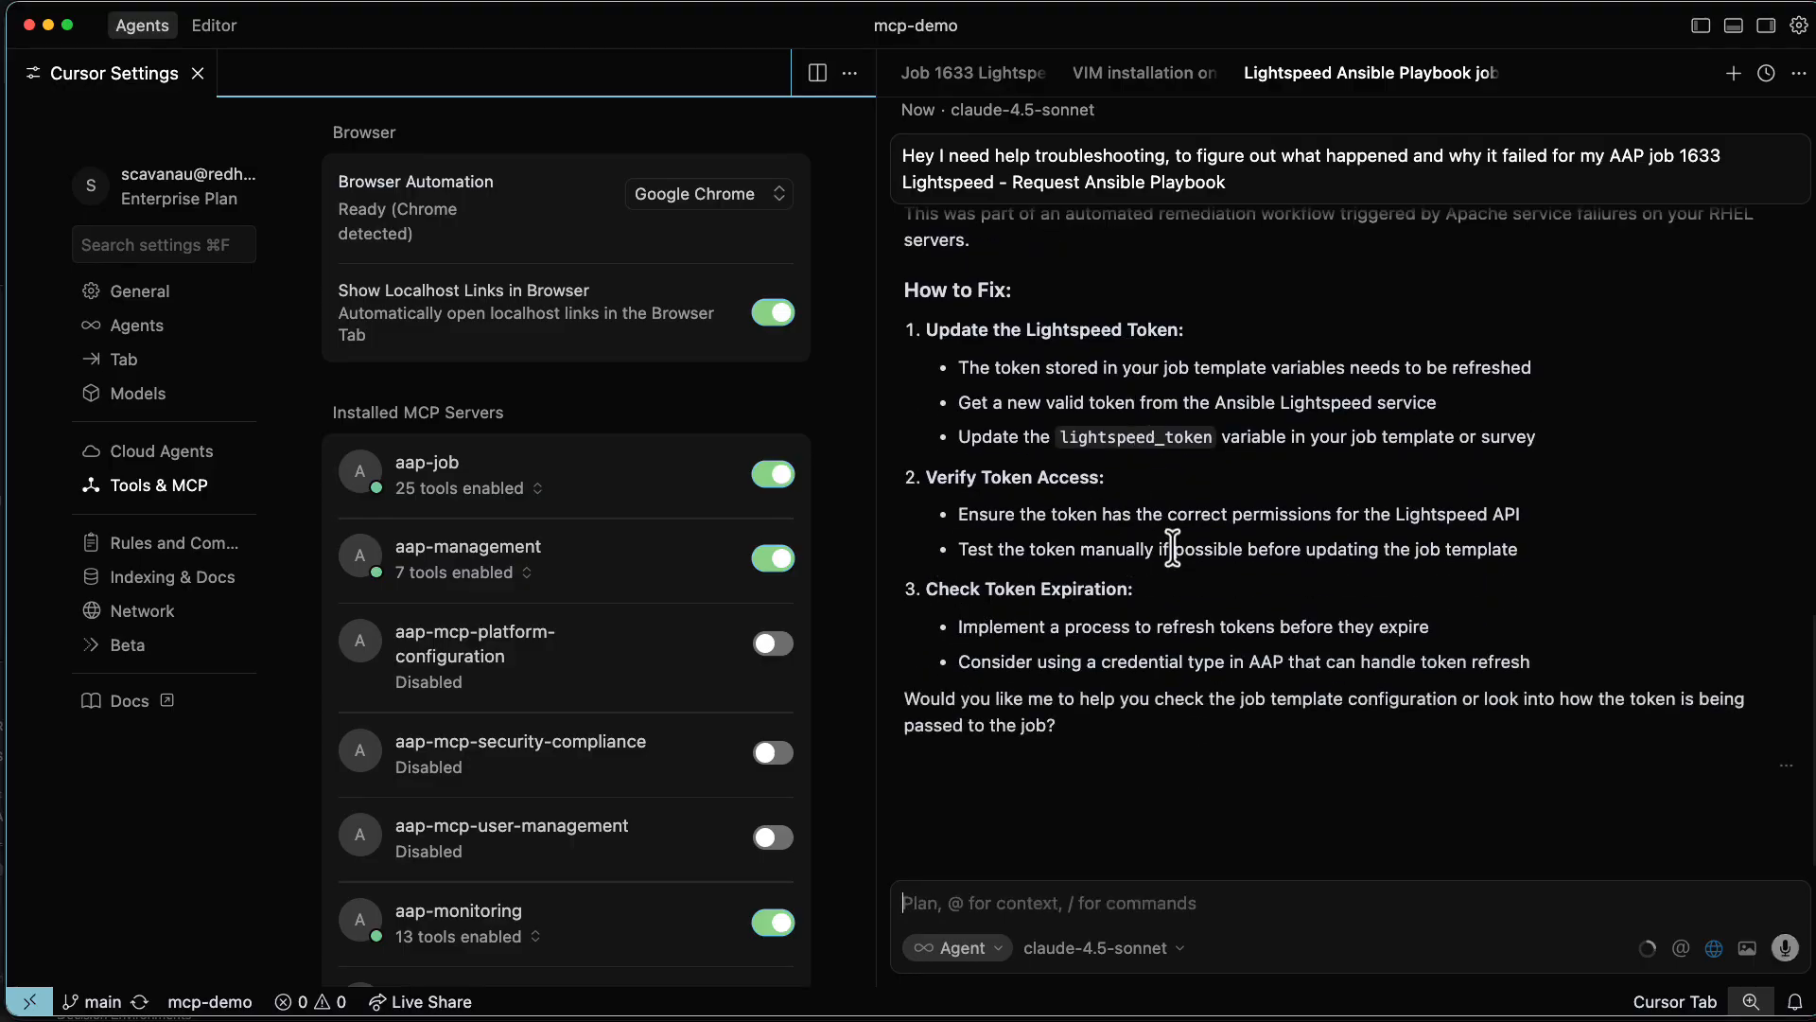
Review the agent's troubleshooting response for job 1633, including the failure explanation and the suggested fixes.
scroll(1178, 521, "up", 5)
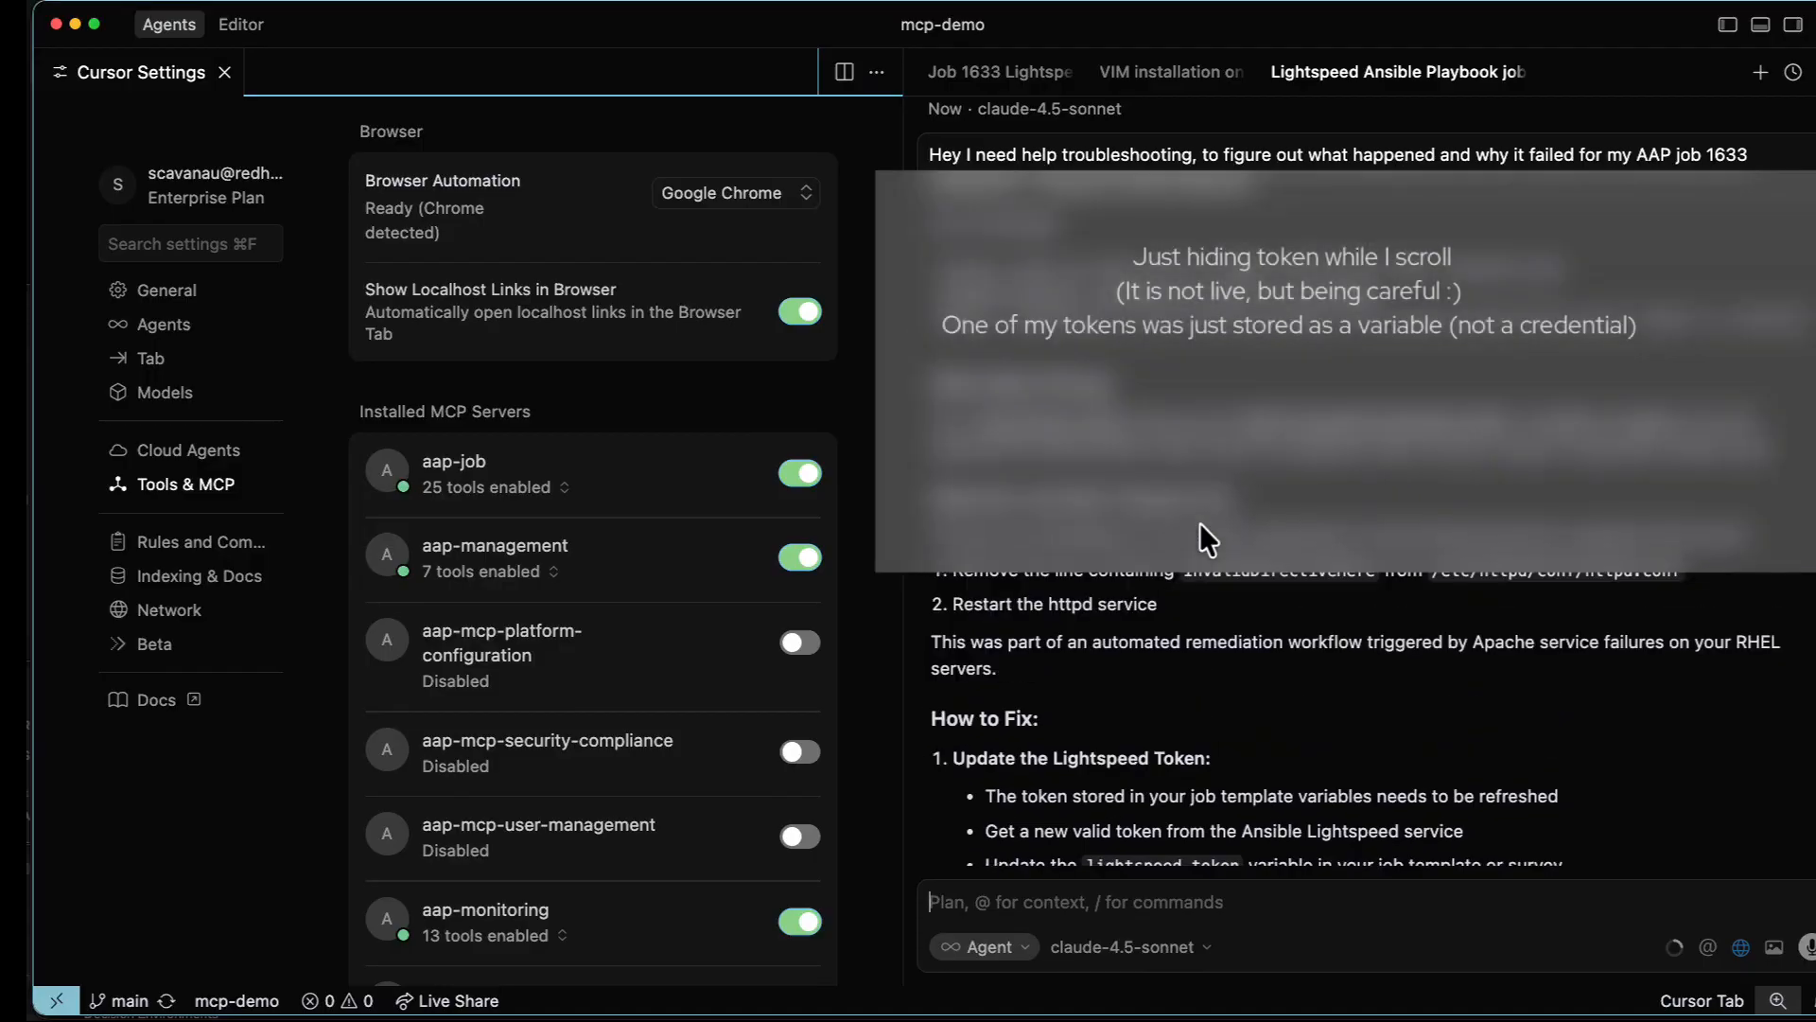
scroll(1148, 498, "up", 1)
scroll(1151, 498, "down", 2)
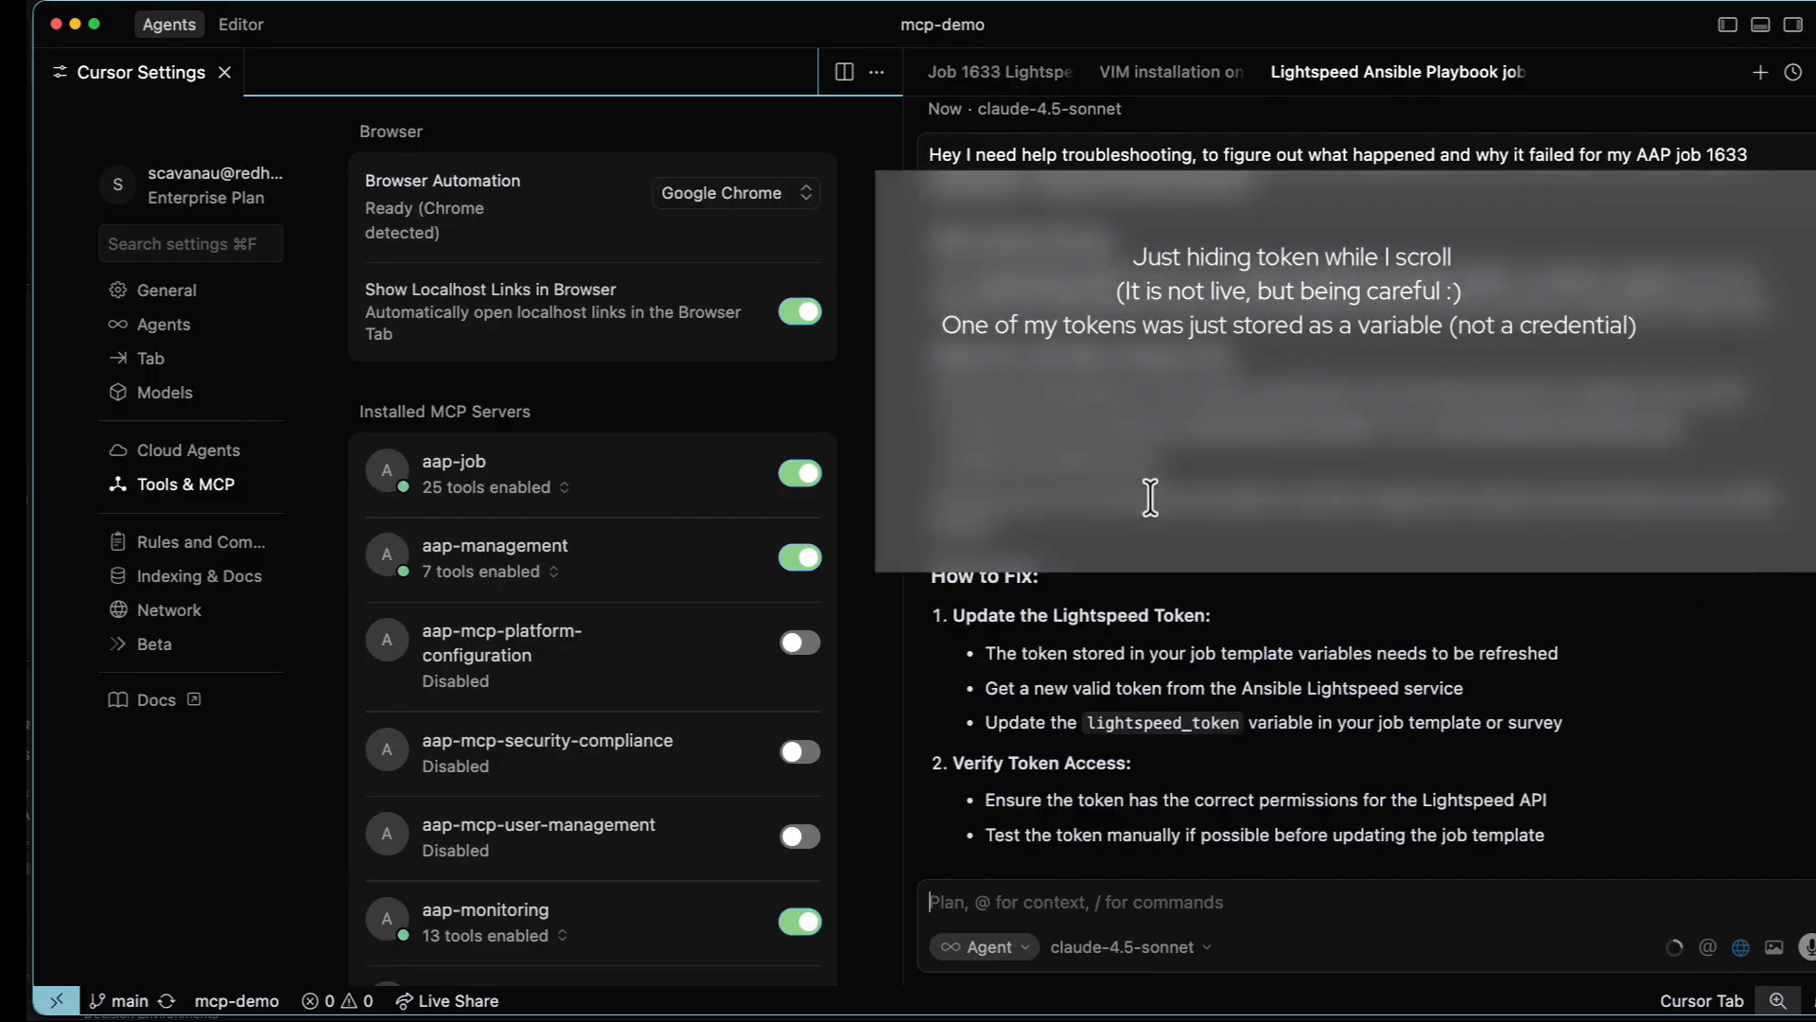
scroll(1267, 490, "down", 3)
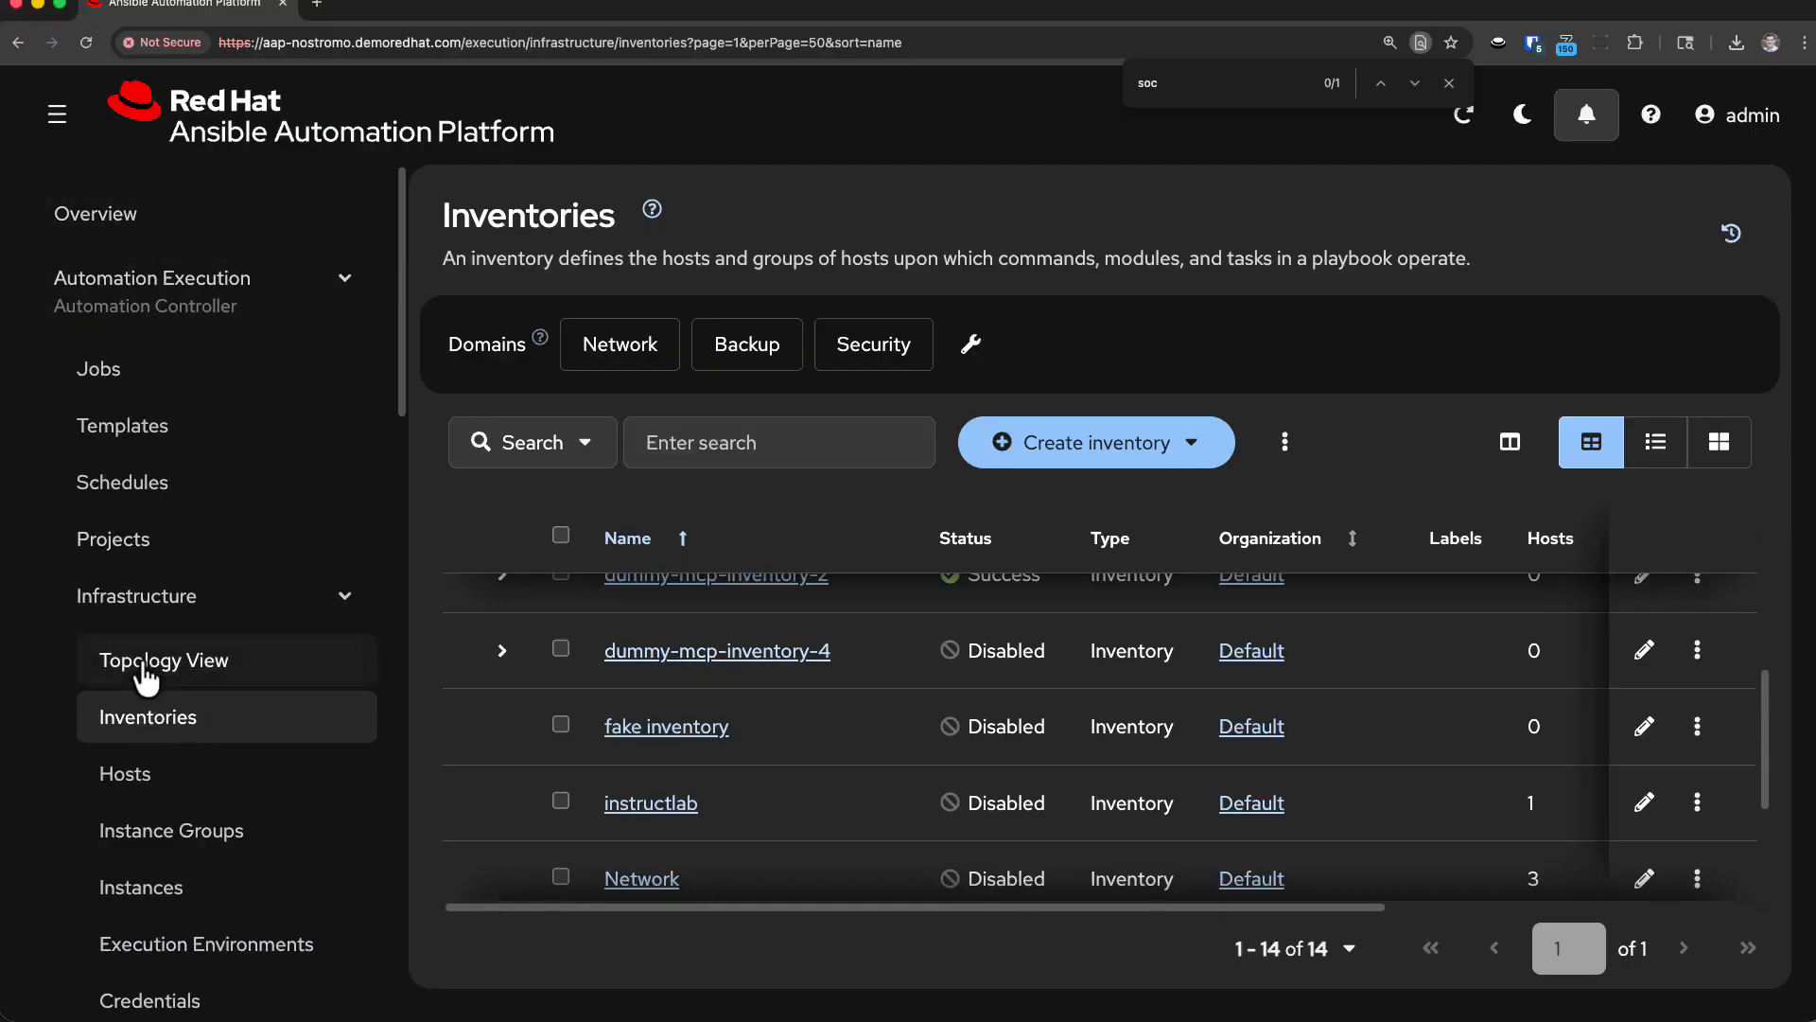
Look over the Inventories list in Ansible Automation Platform, and ask Cursor's agent how many inventories there are and which is the largest.
left_click_drag(1757, 733, 1757, 656)
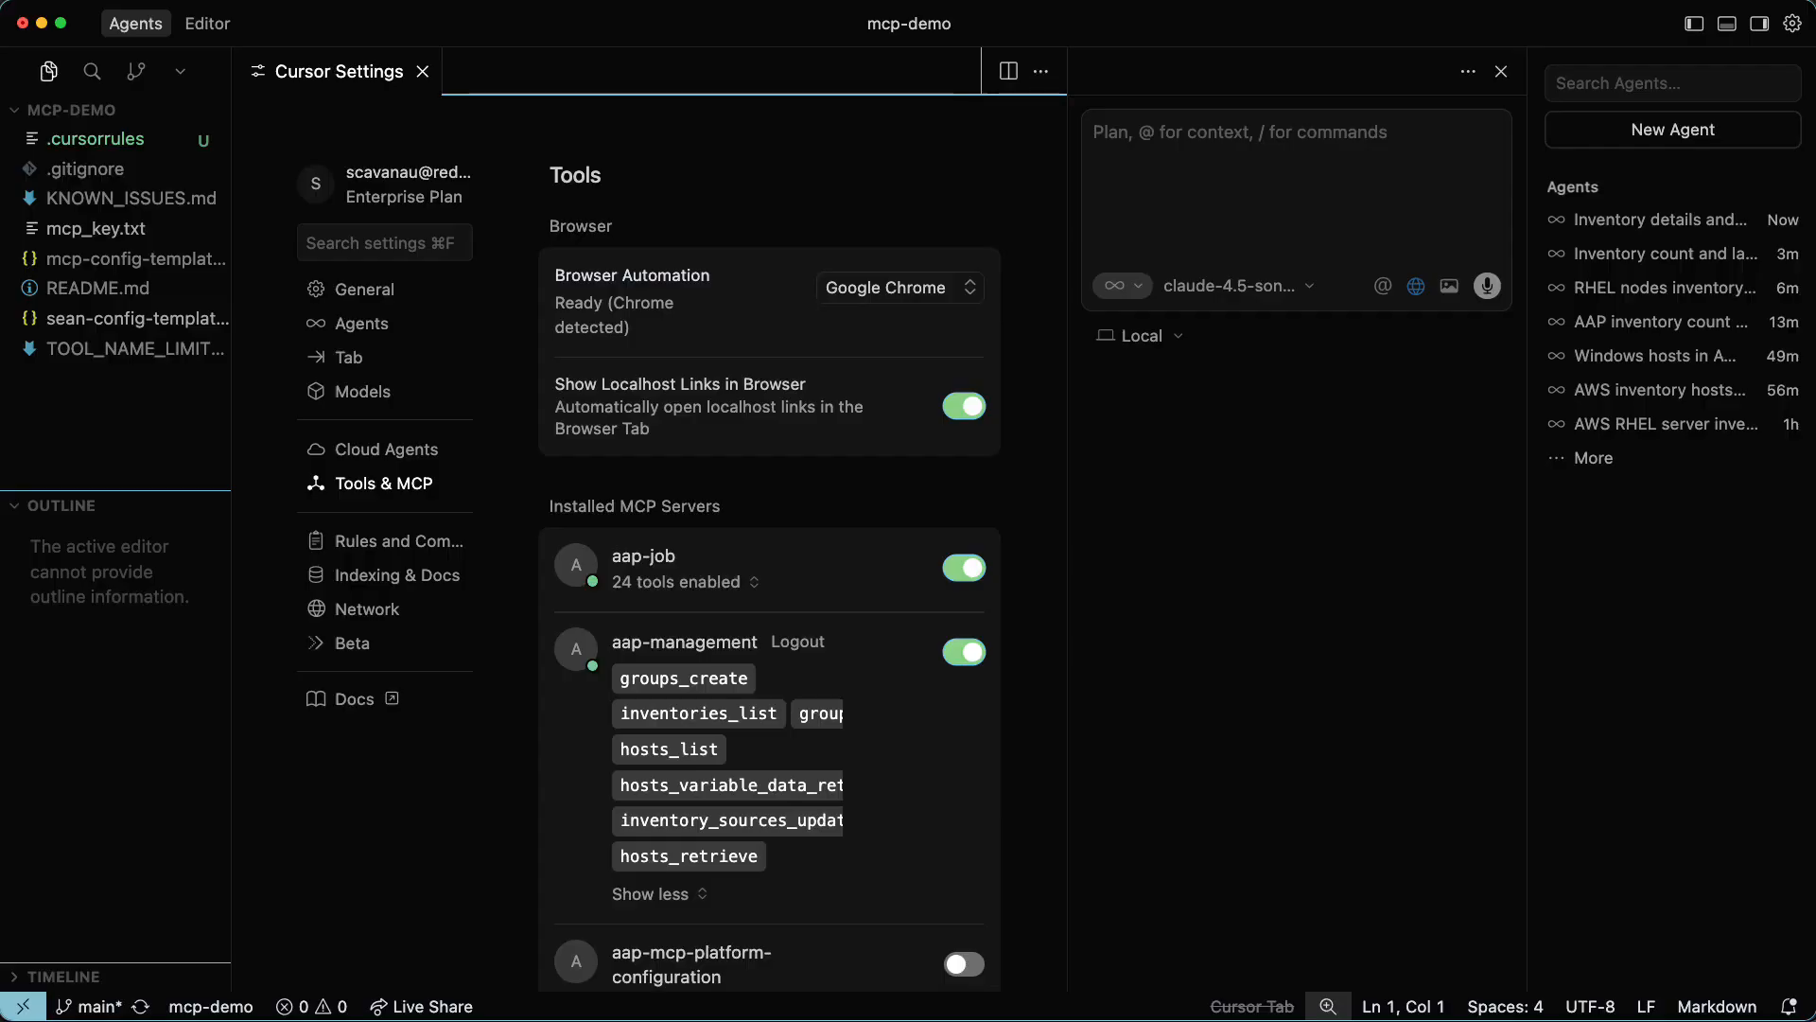
left_click(1143, 134)
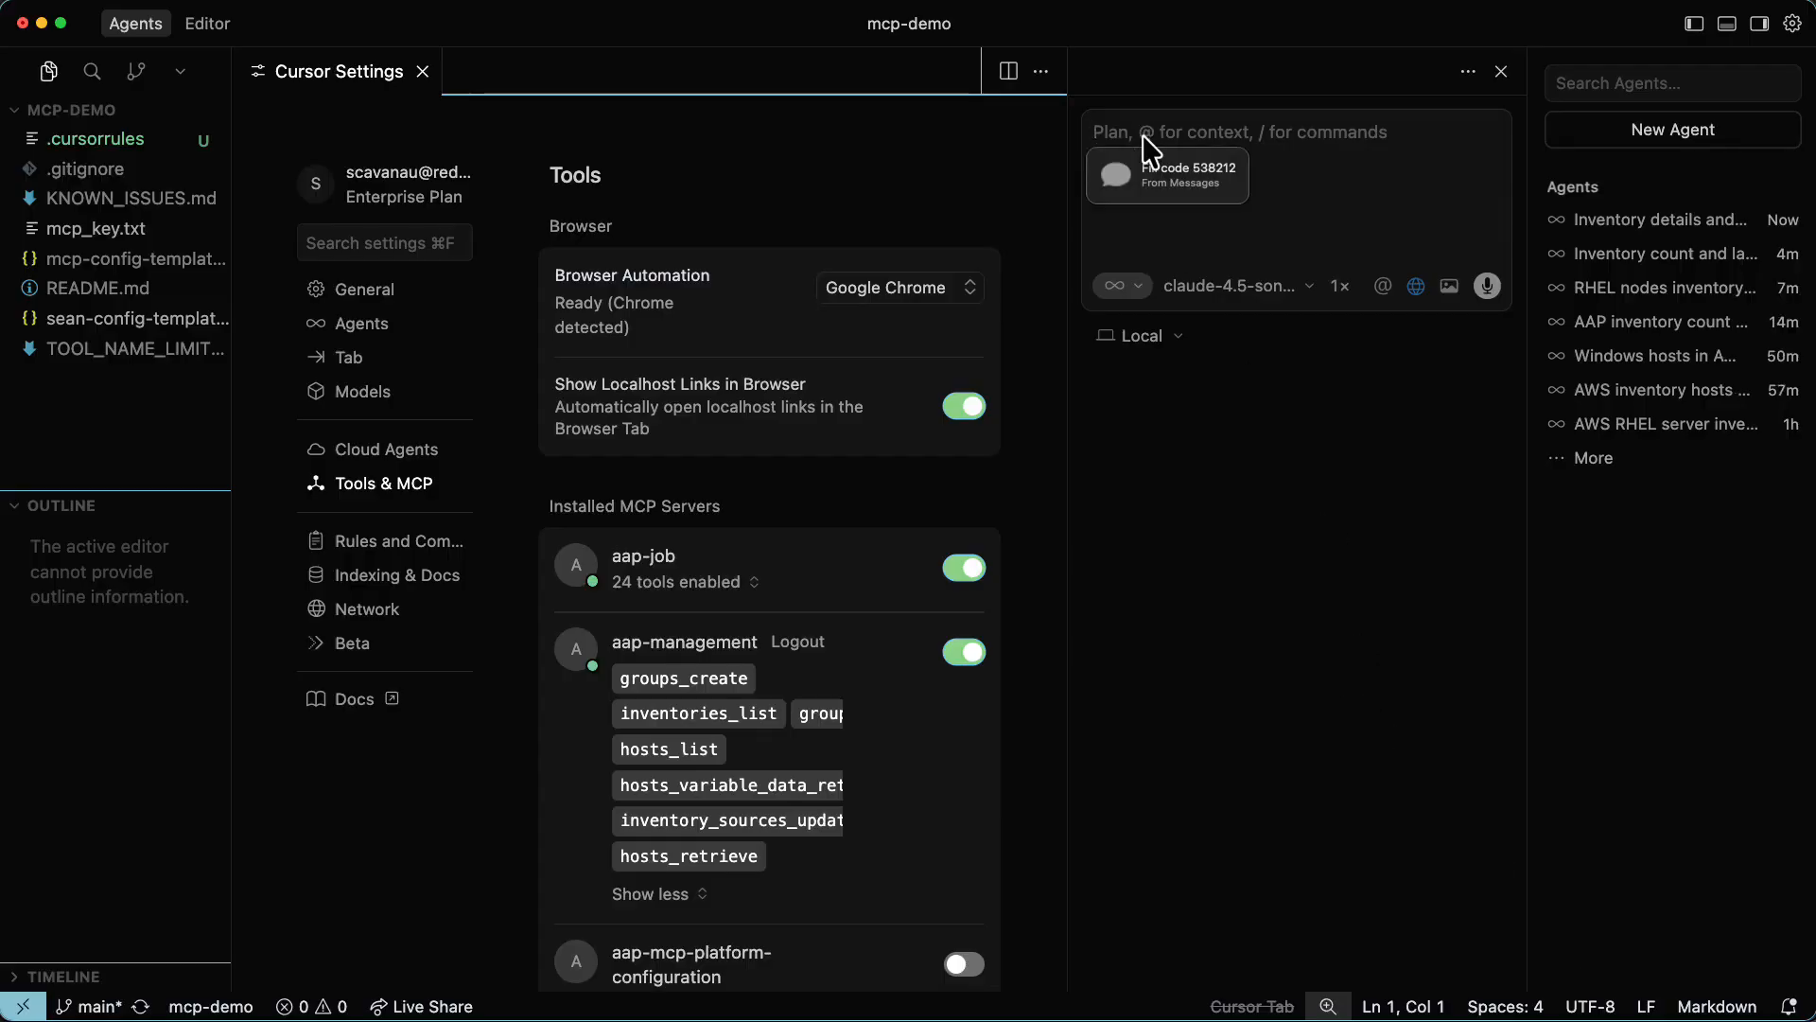
type("How many inventories are there? Which inventory")
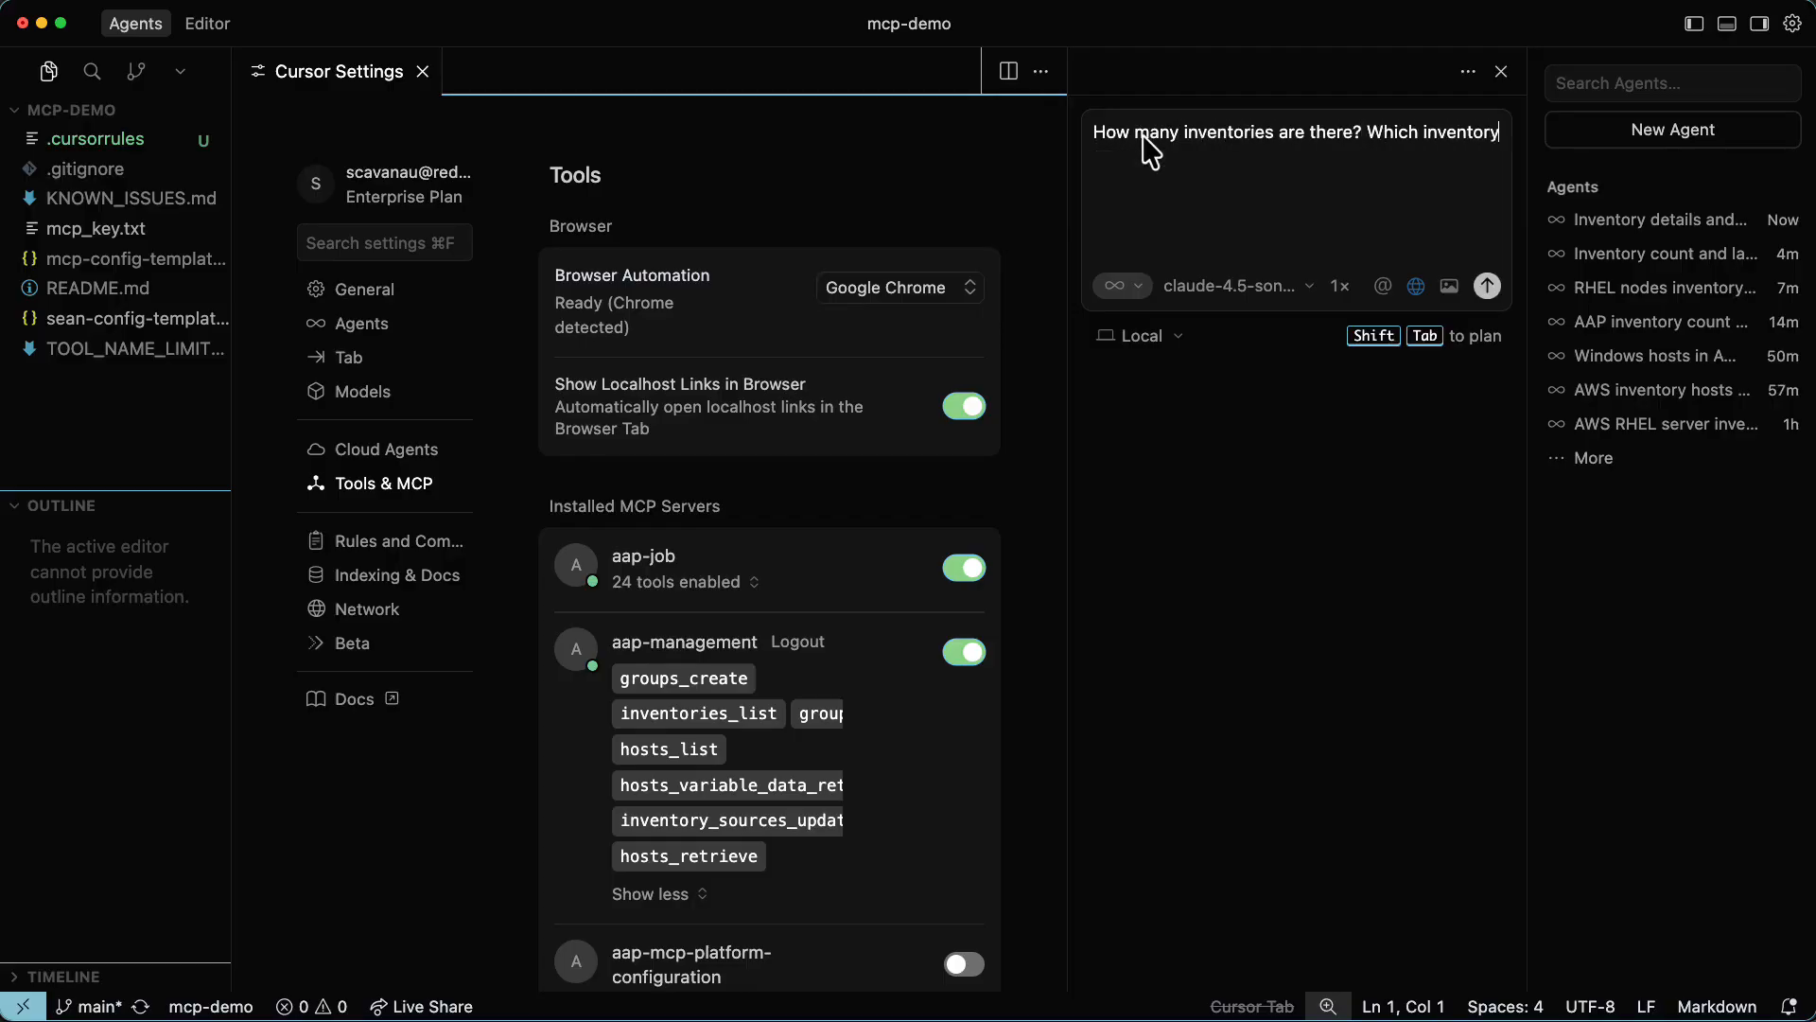
type(" is the largest?")
key("Return")
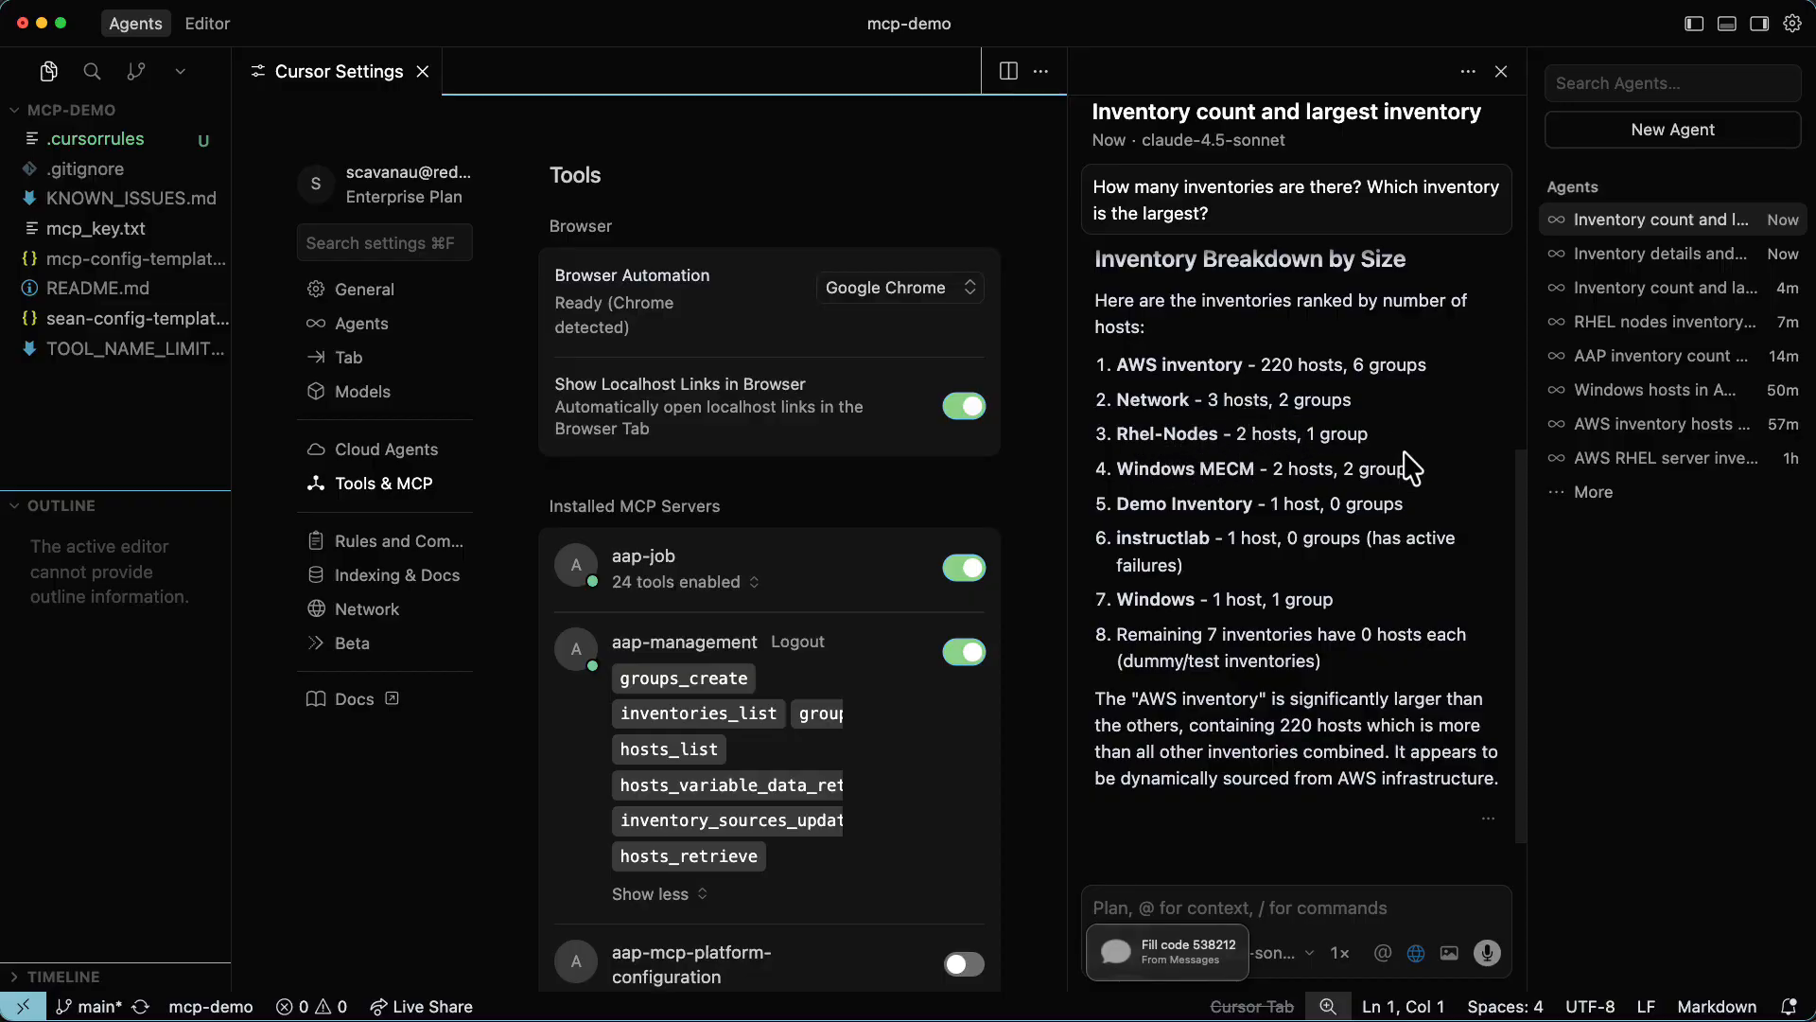
Review the agent's inventory breakdown by size, highlighting the group count of the AWS inventory.
scroll(1283, 480, "up", 1)
left_click_drag(1428, 413, 1339, 417)
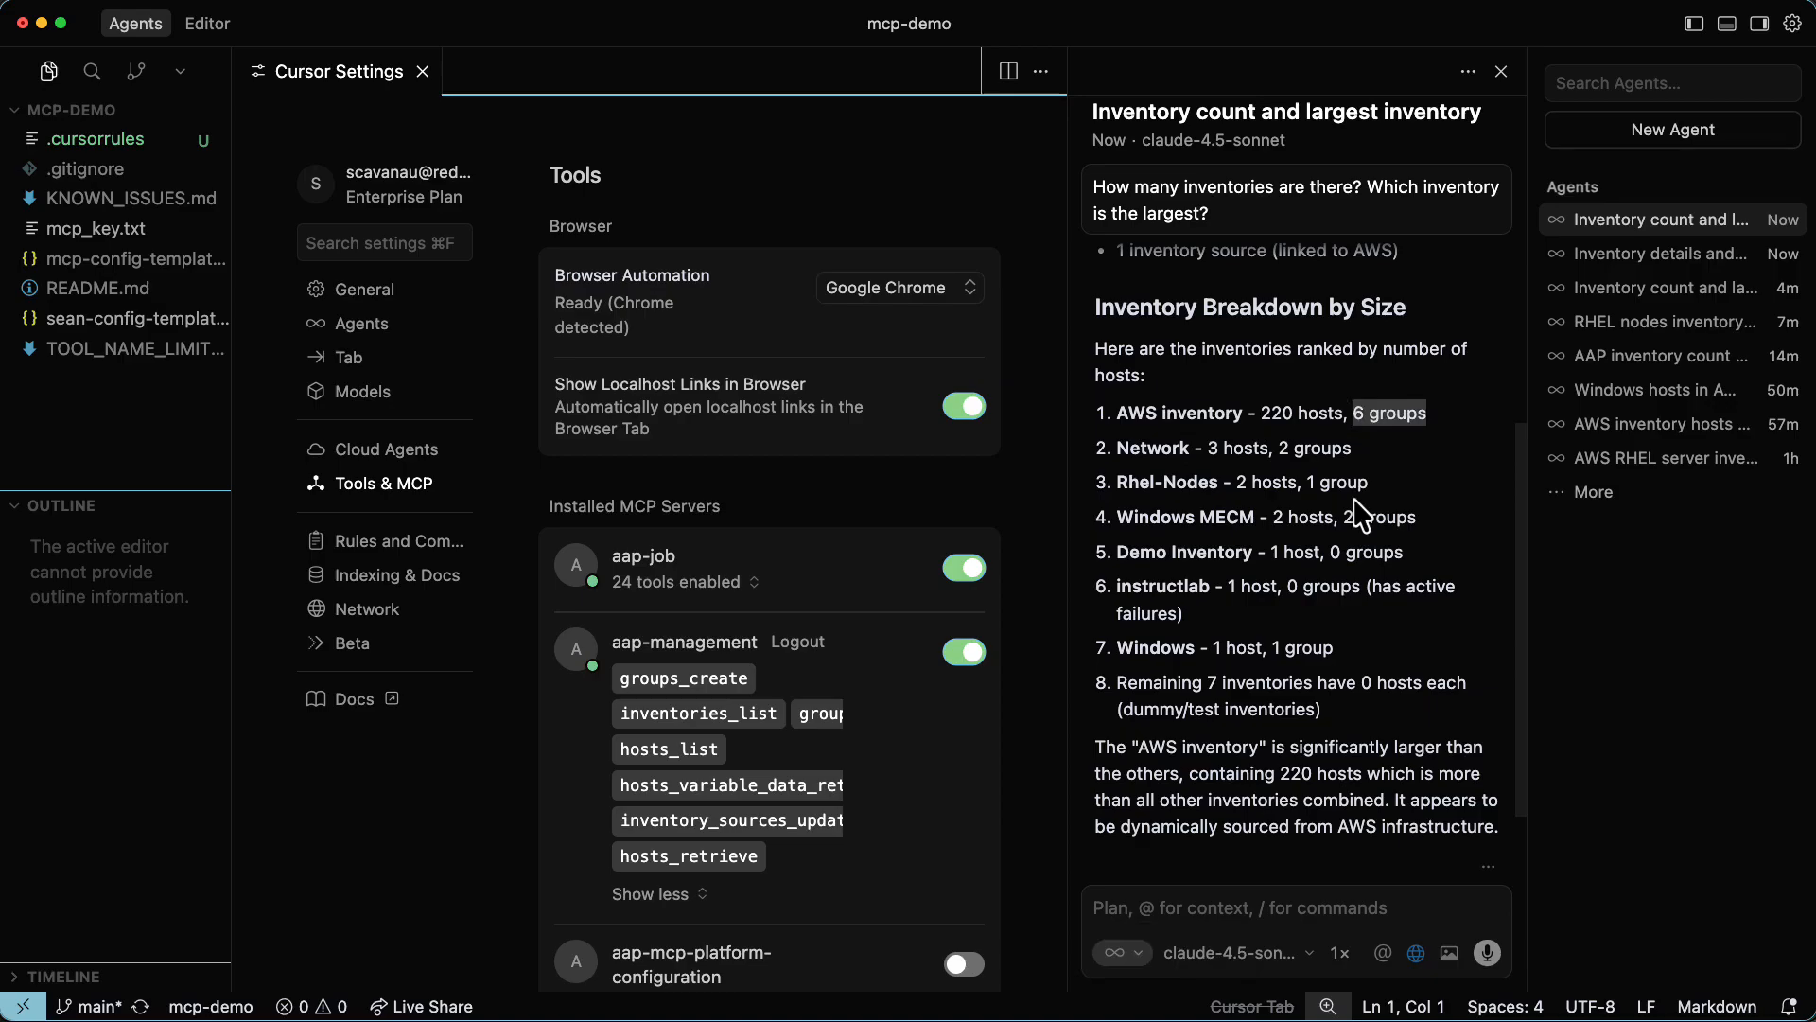
scroll(851, 842, "down", 2)
scroll(809, 757, "up", 2)
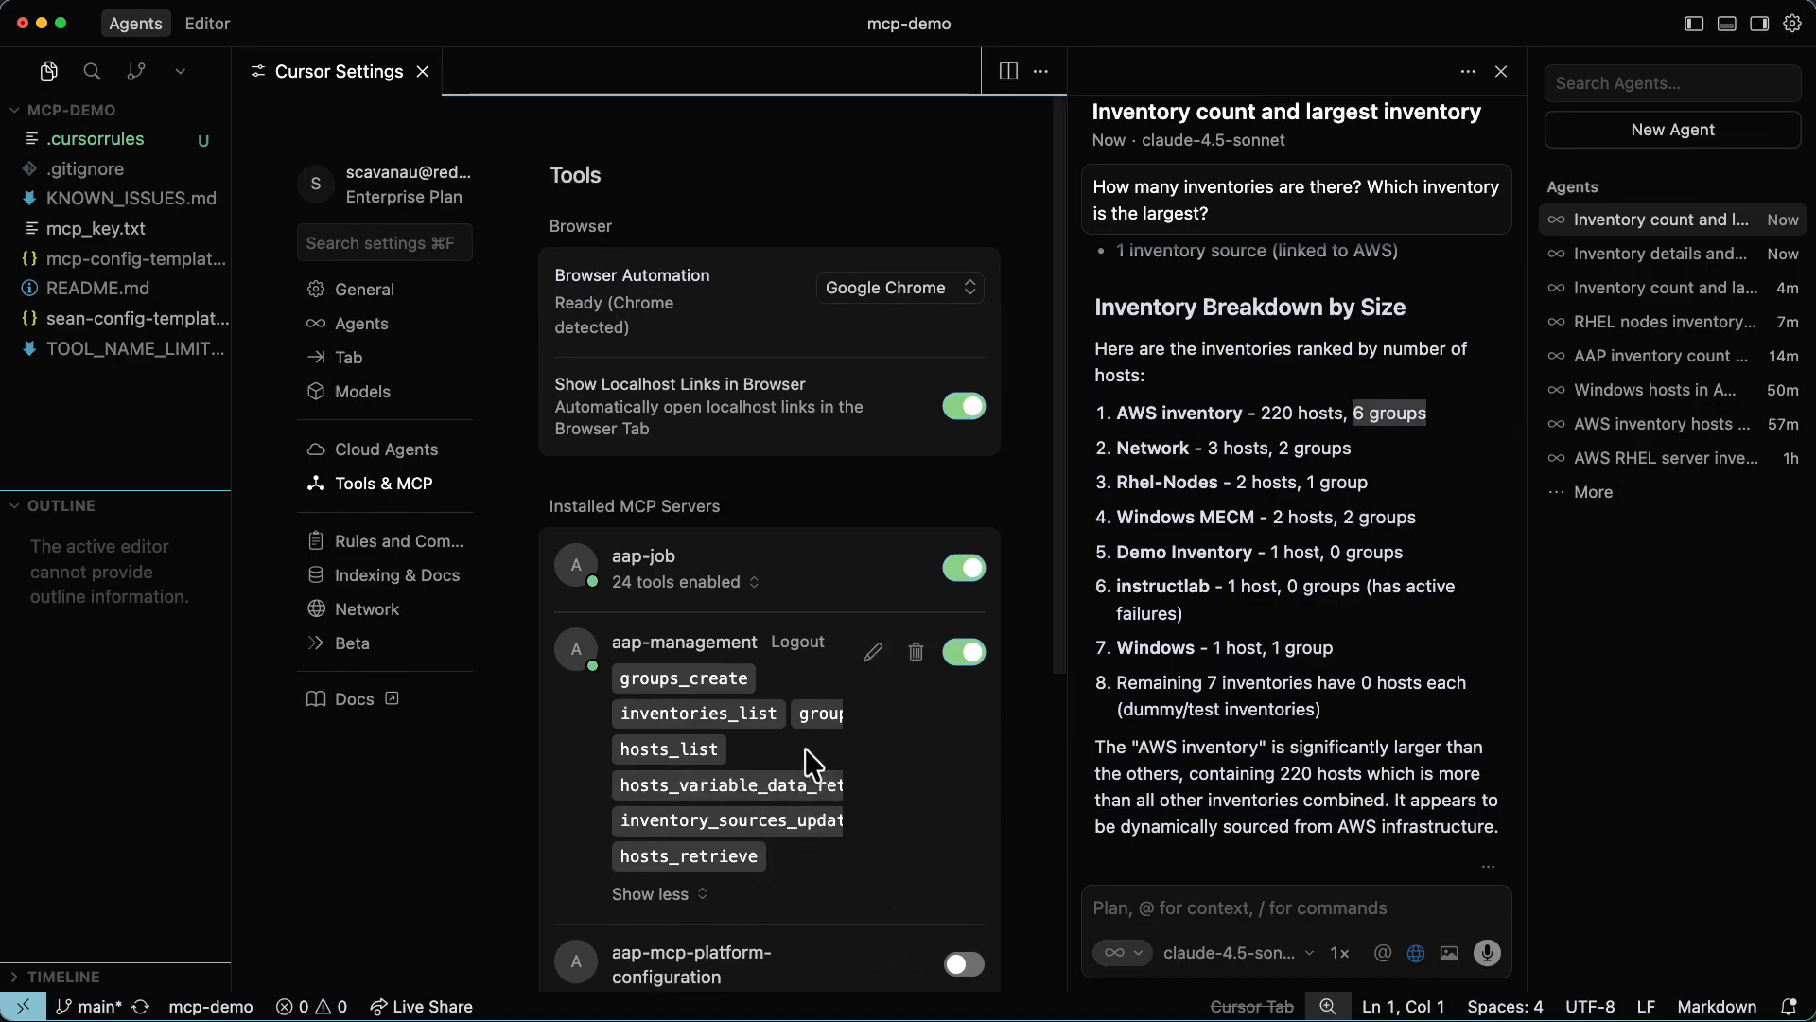
Examine the installed AAP MCP servers in the settings, including the tools offered by the inventory management server.
scroll(1282, 634, "up", 9)
scroll(1283, 646, "down", 4)
scroll(1284, 647, "down", 6)
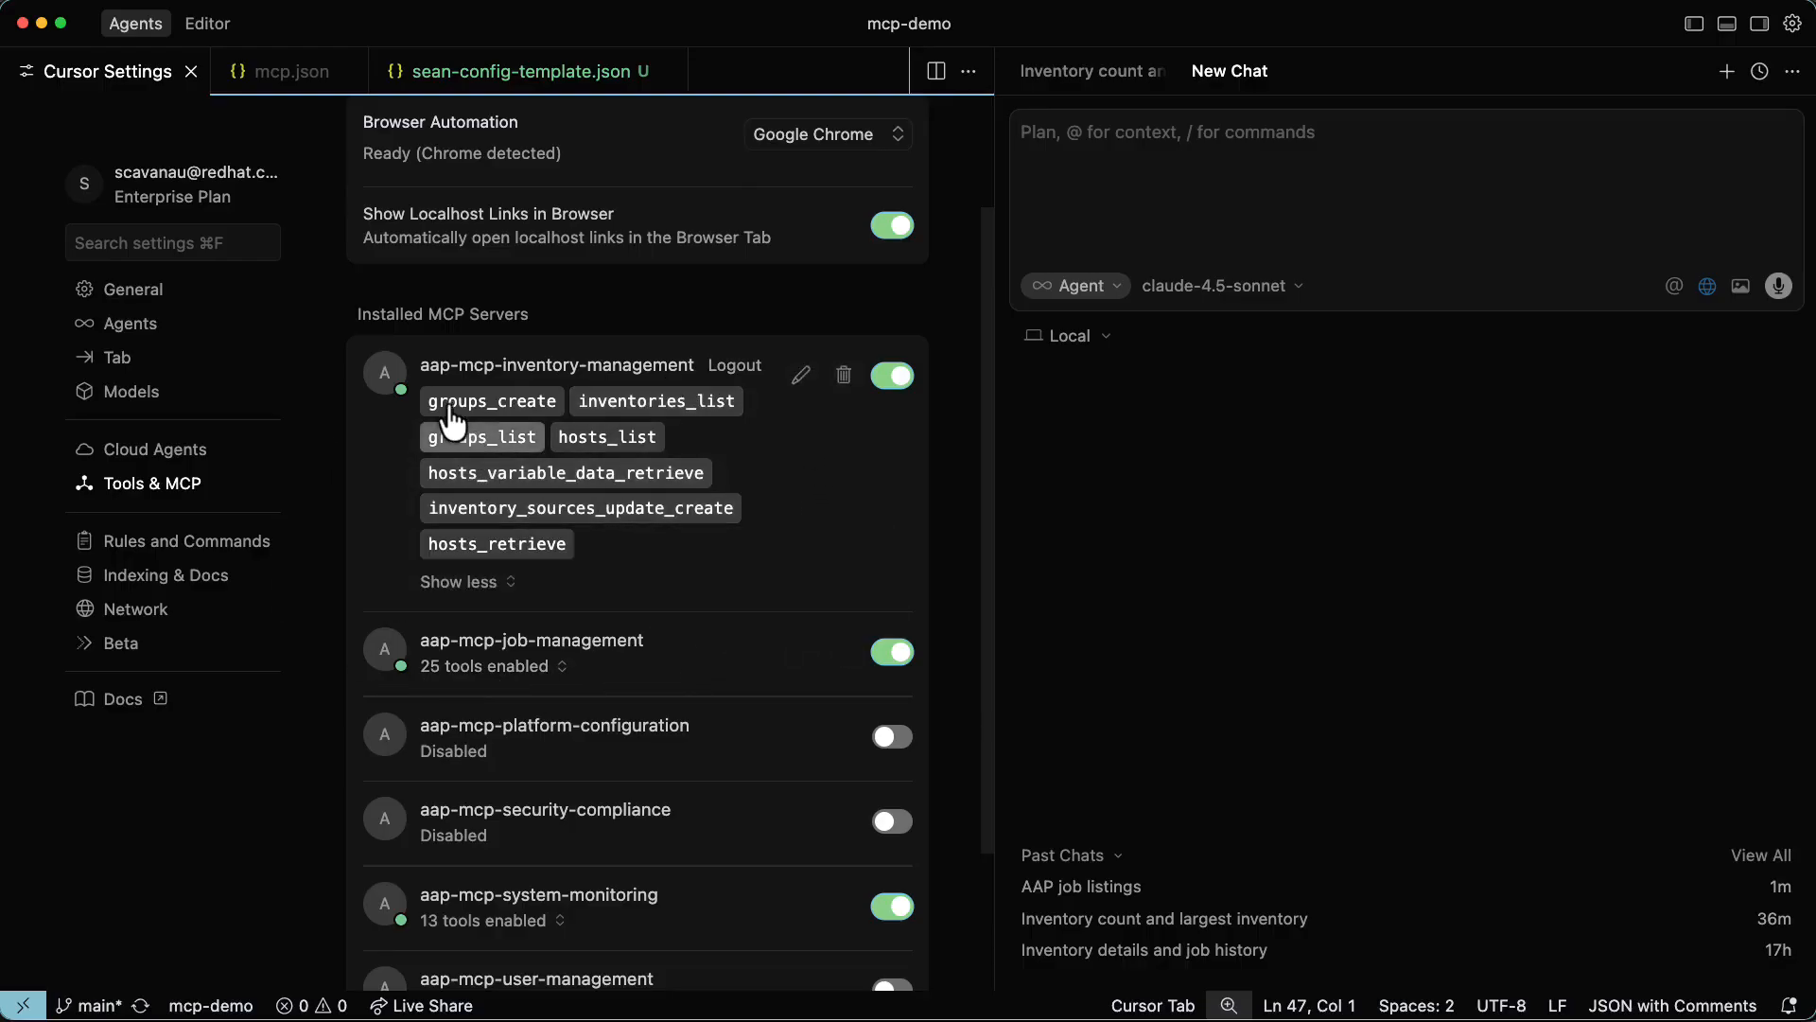
scroll(444, 398, "down", 4)
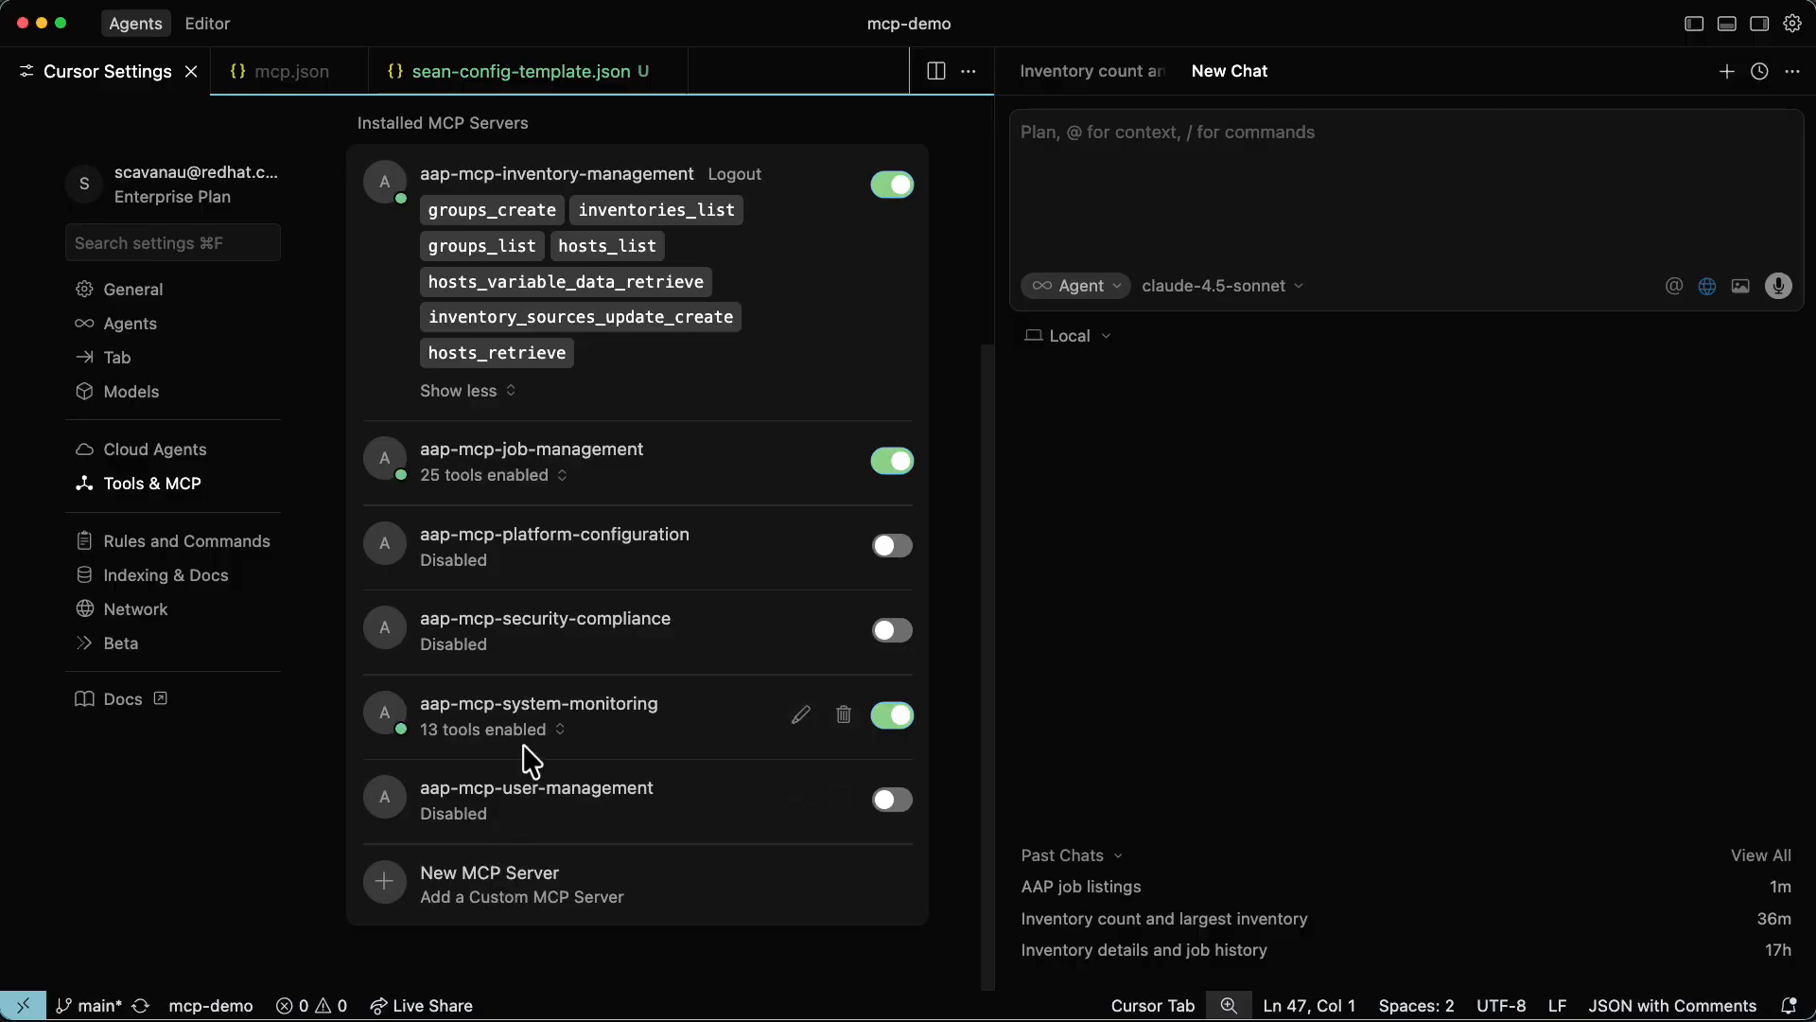
scroll(527, 754, "up", 2)
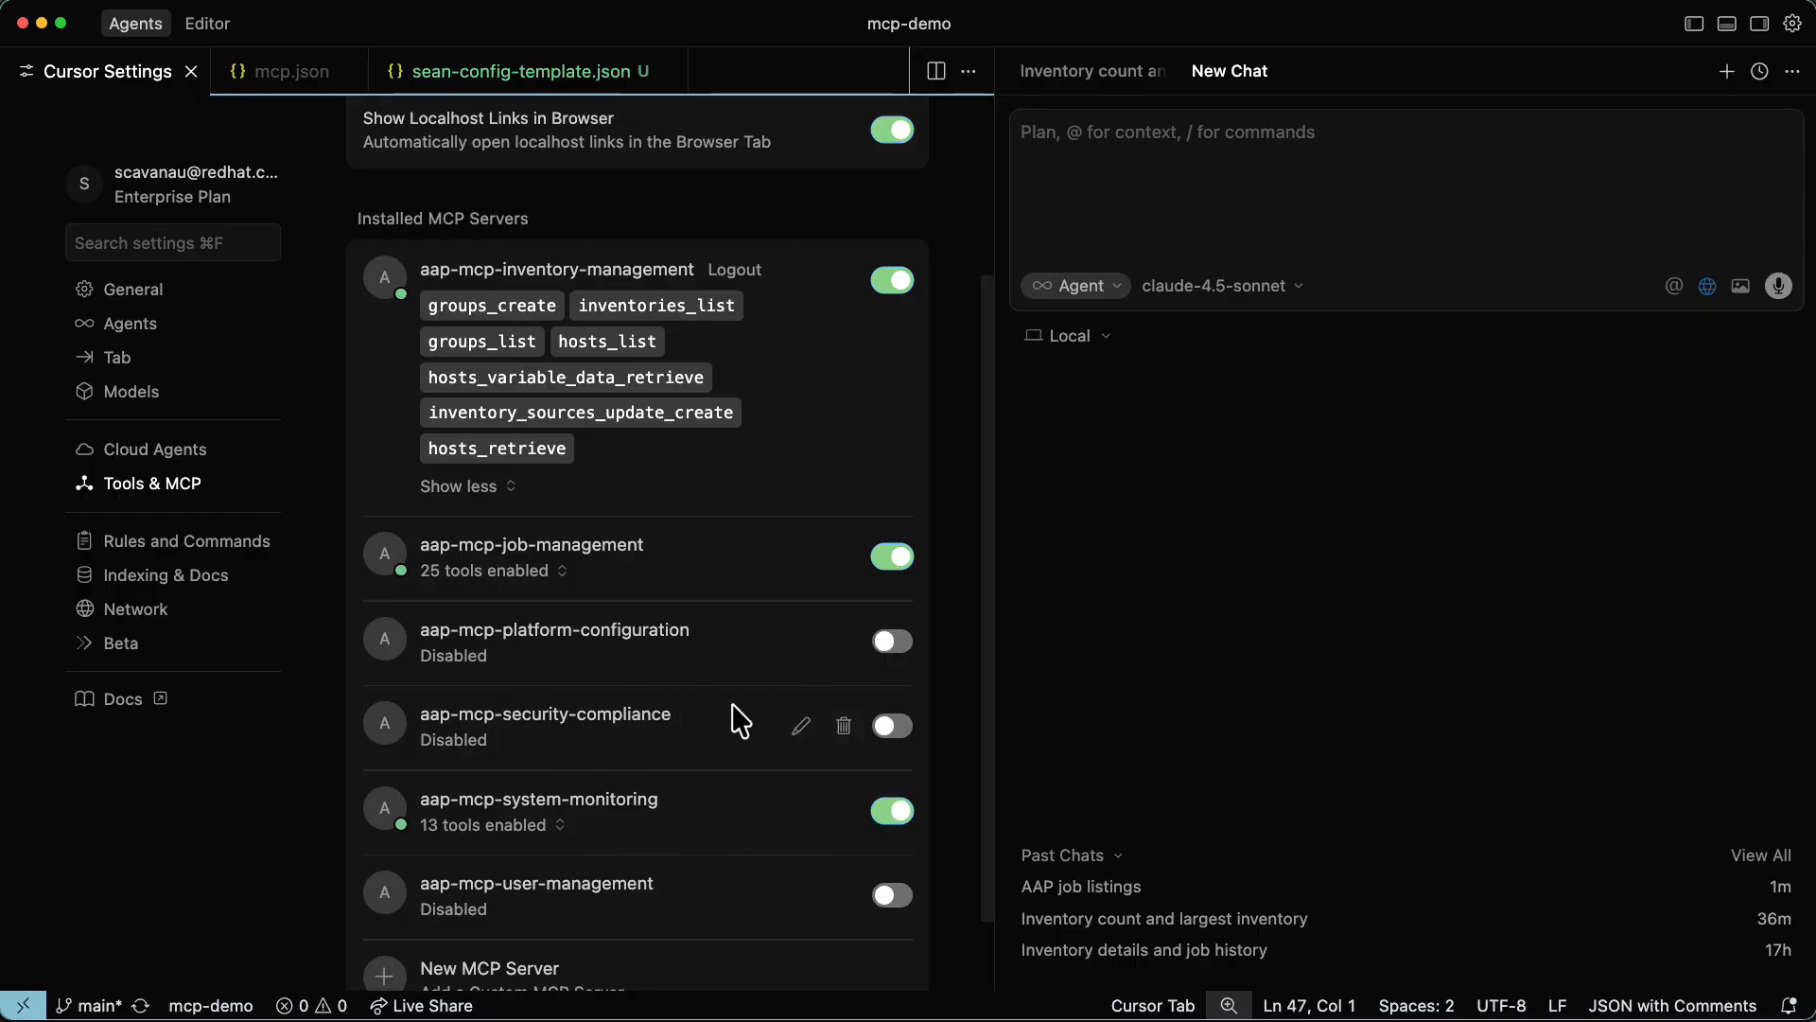
scroll(749, 714, "up", 3)
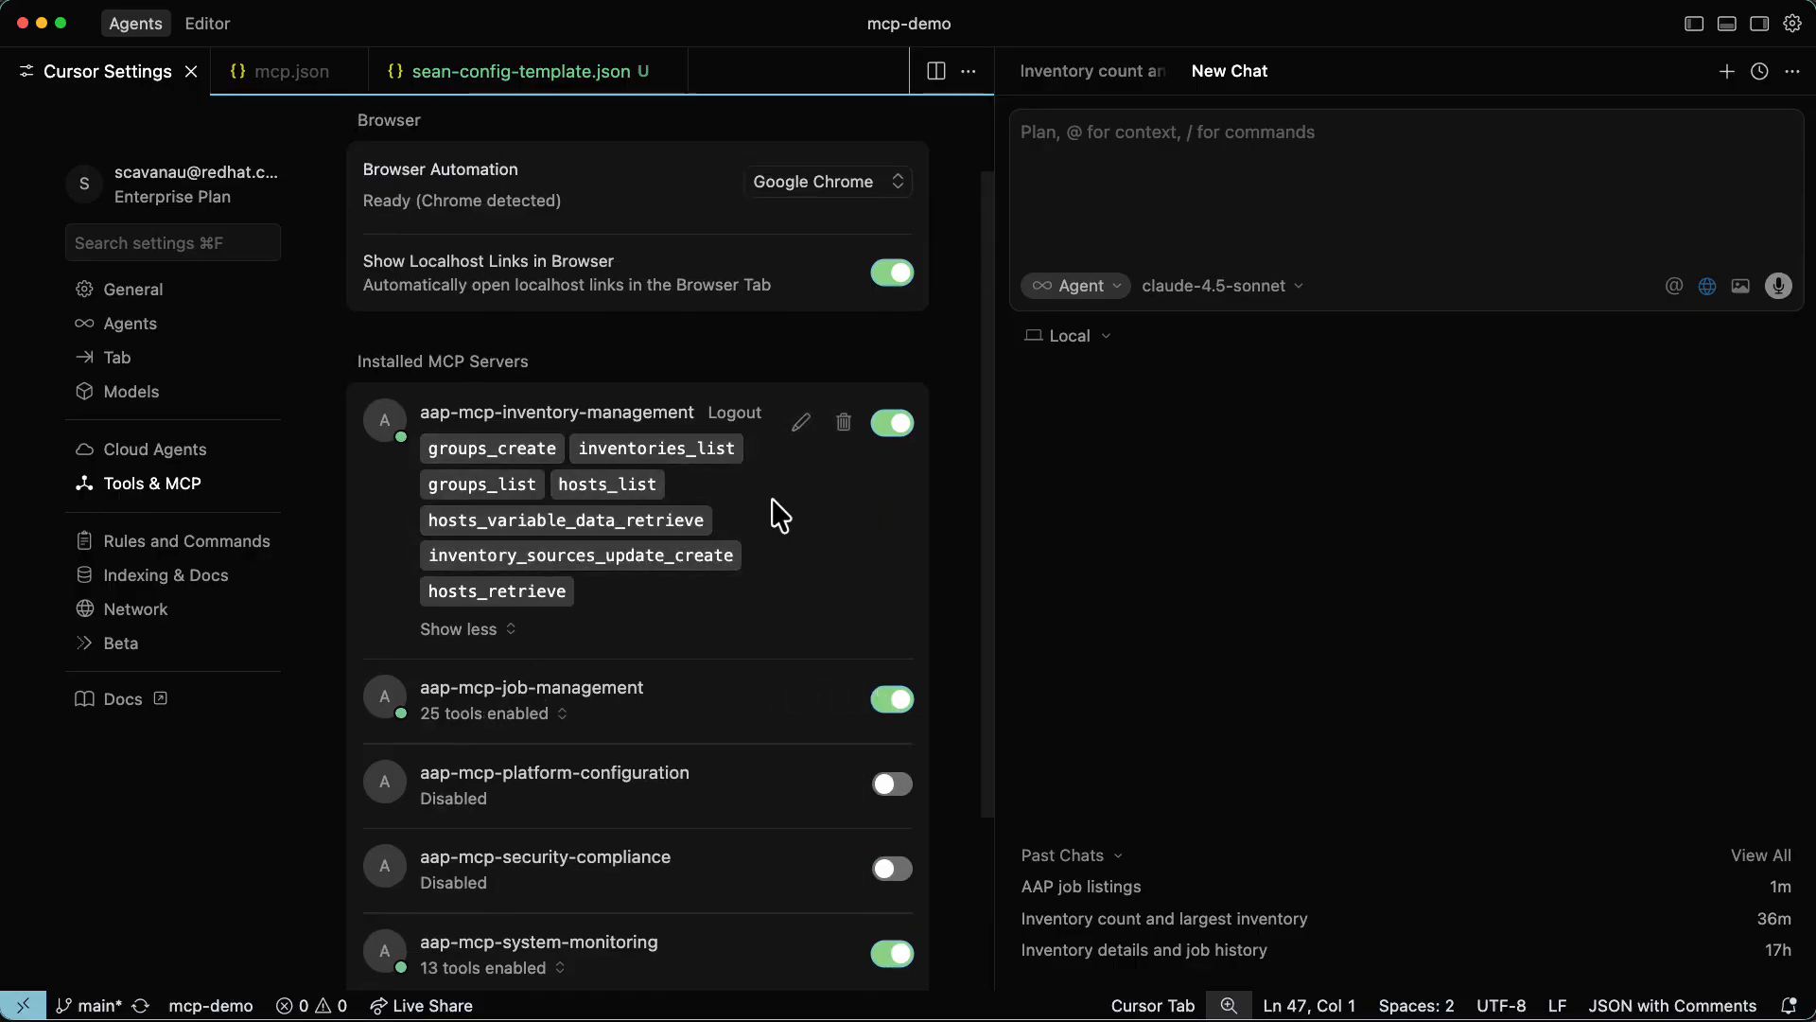
With the aap-mcp-job-management server disabled, ask the agent "list all job templates in AAP?" and stop its response.
left_click(910, 695)
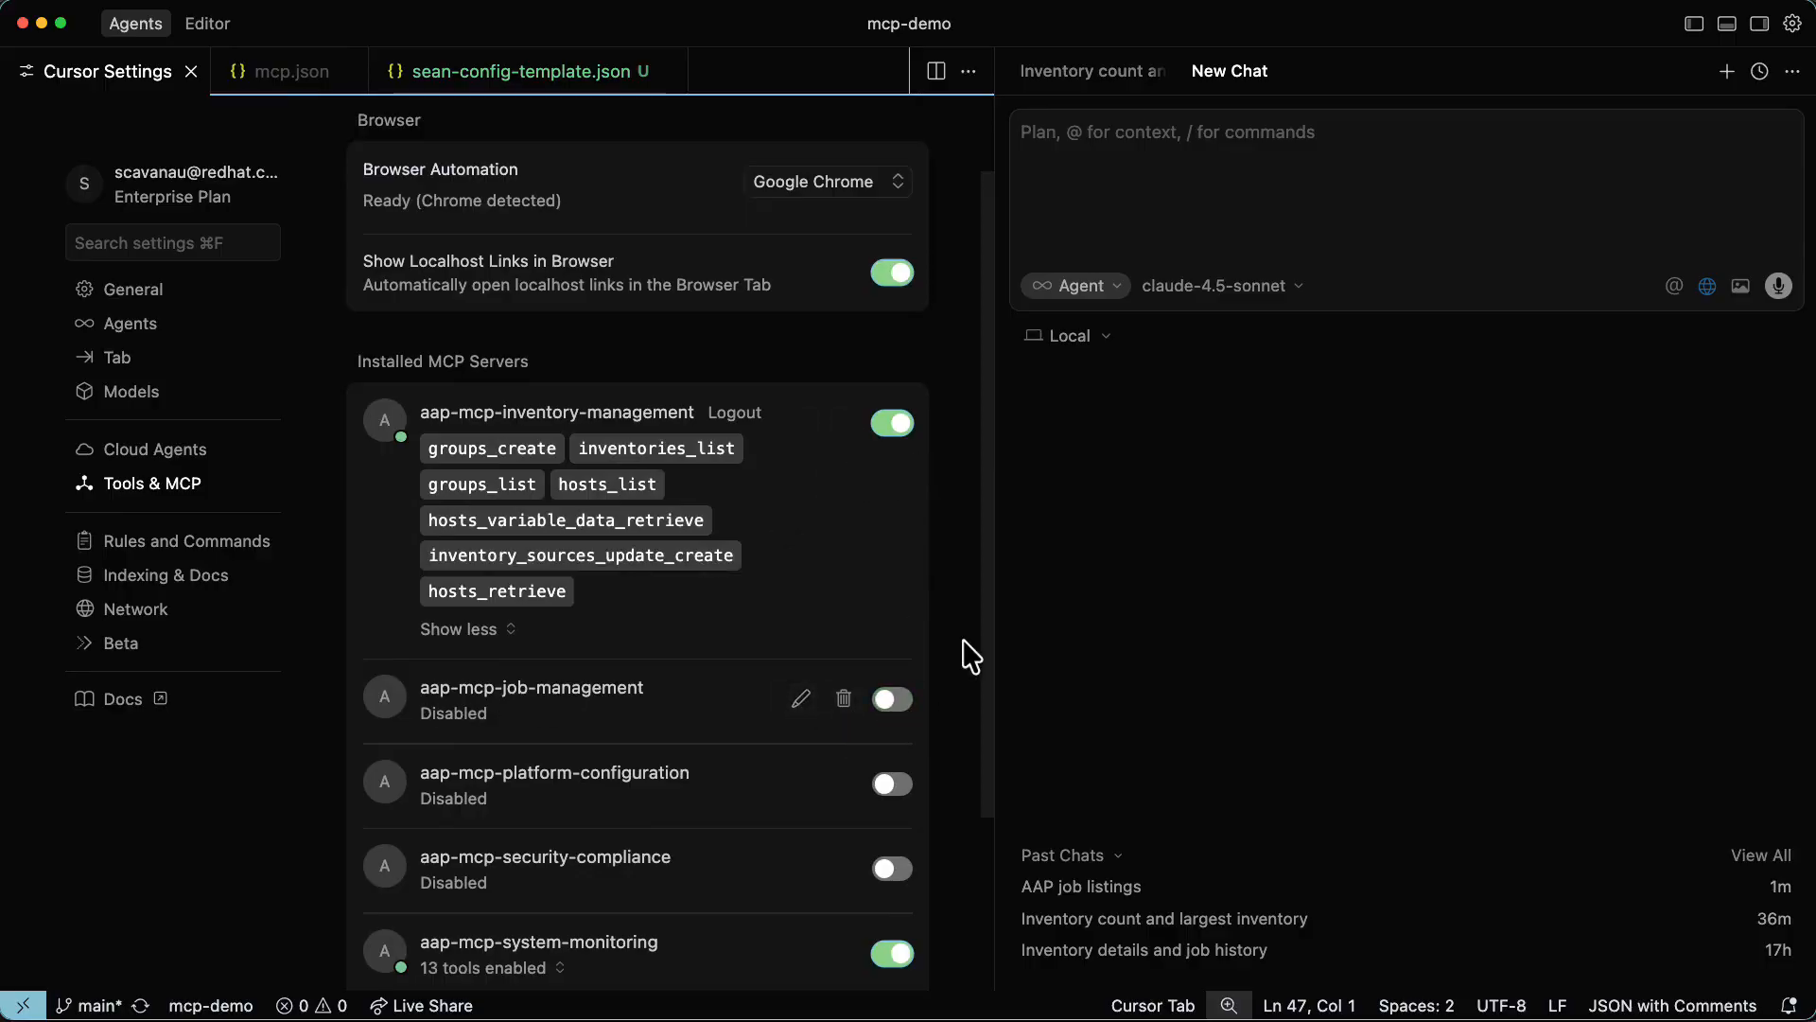
left_click(1220, 173)
type("l")
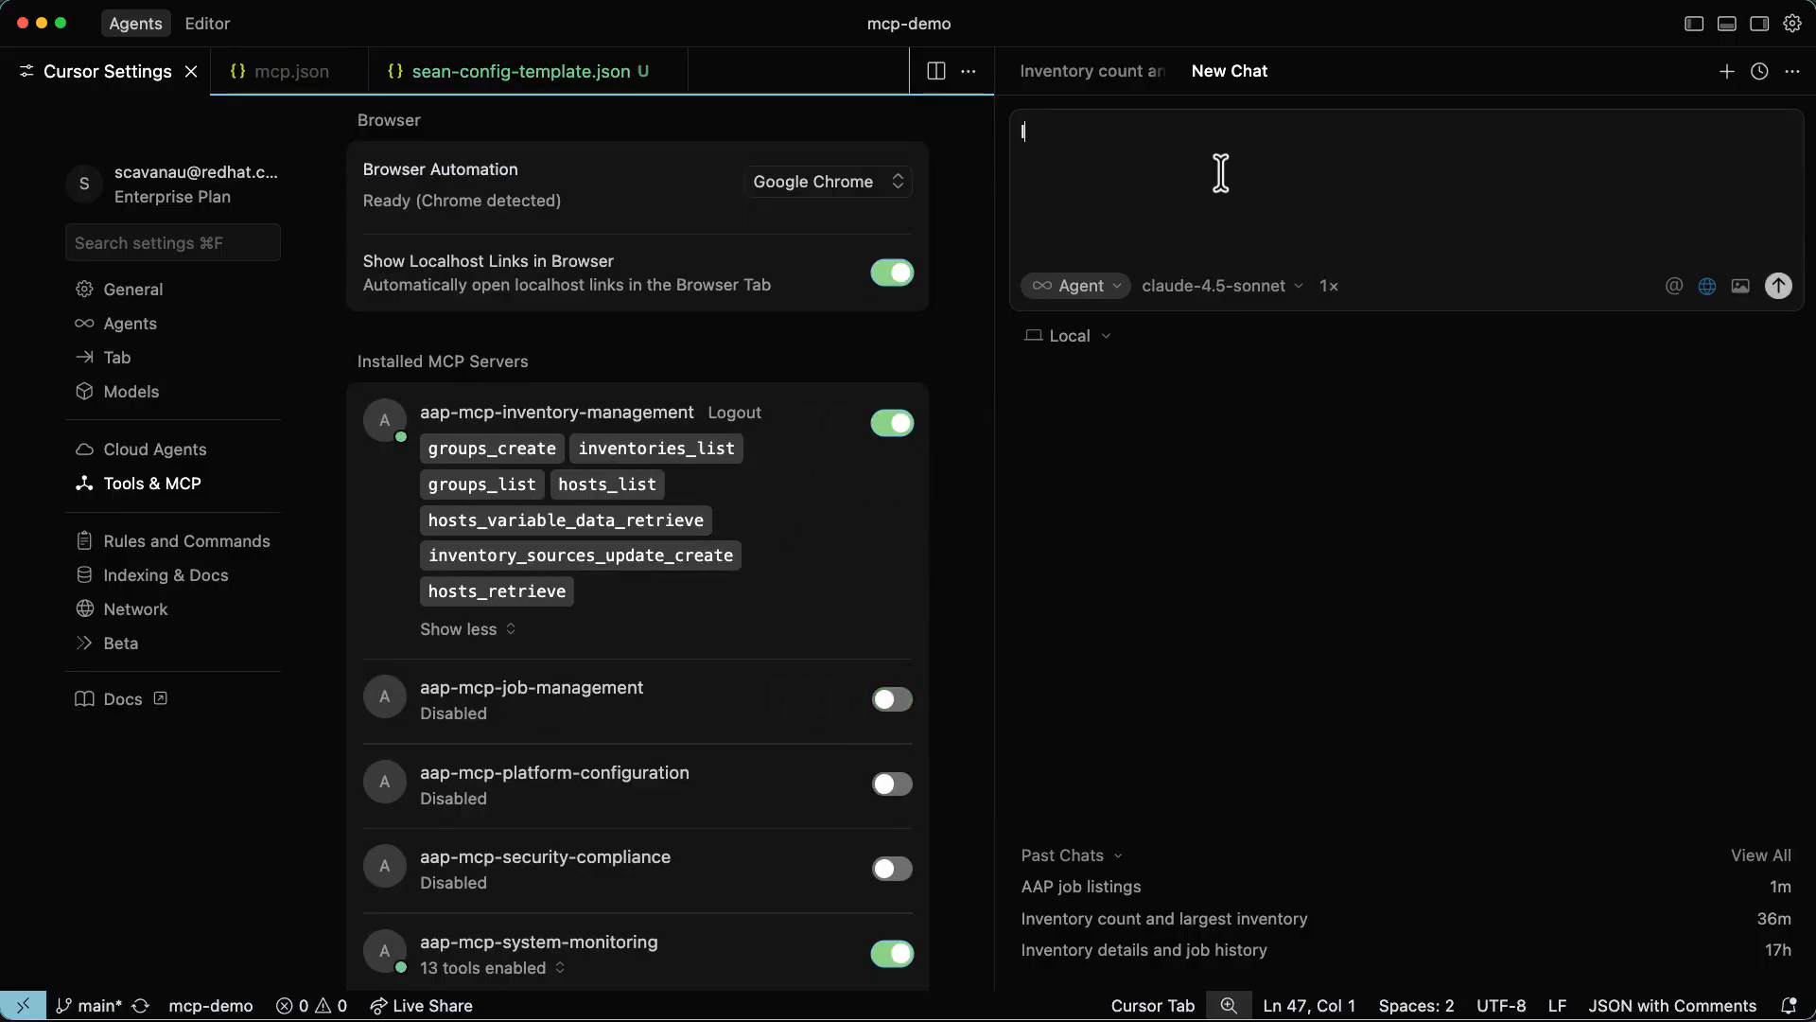
type("ist all job templates in AAP?")
key("Return")
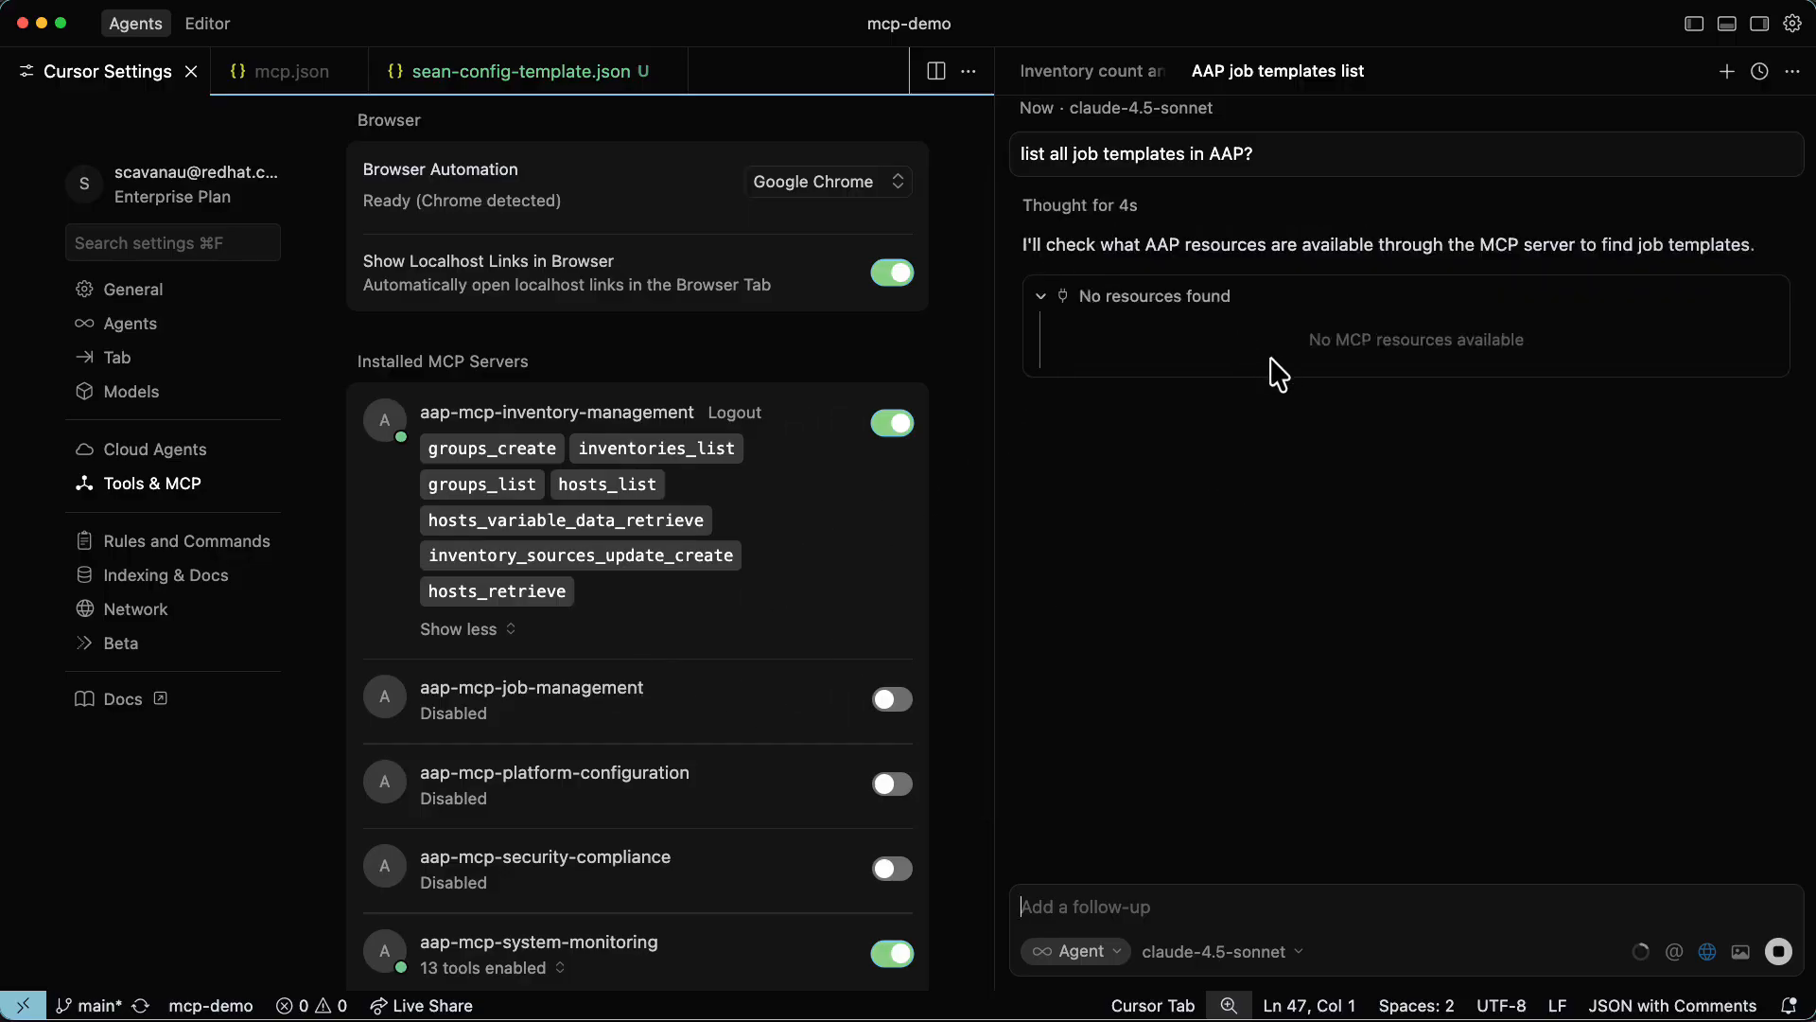
left_click(1779, 951)
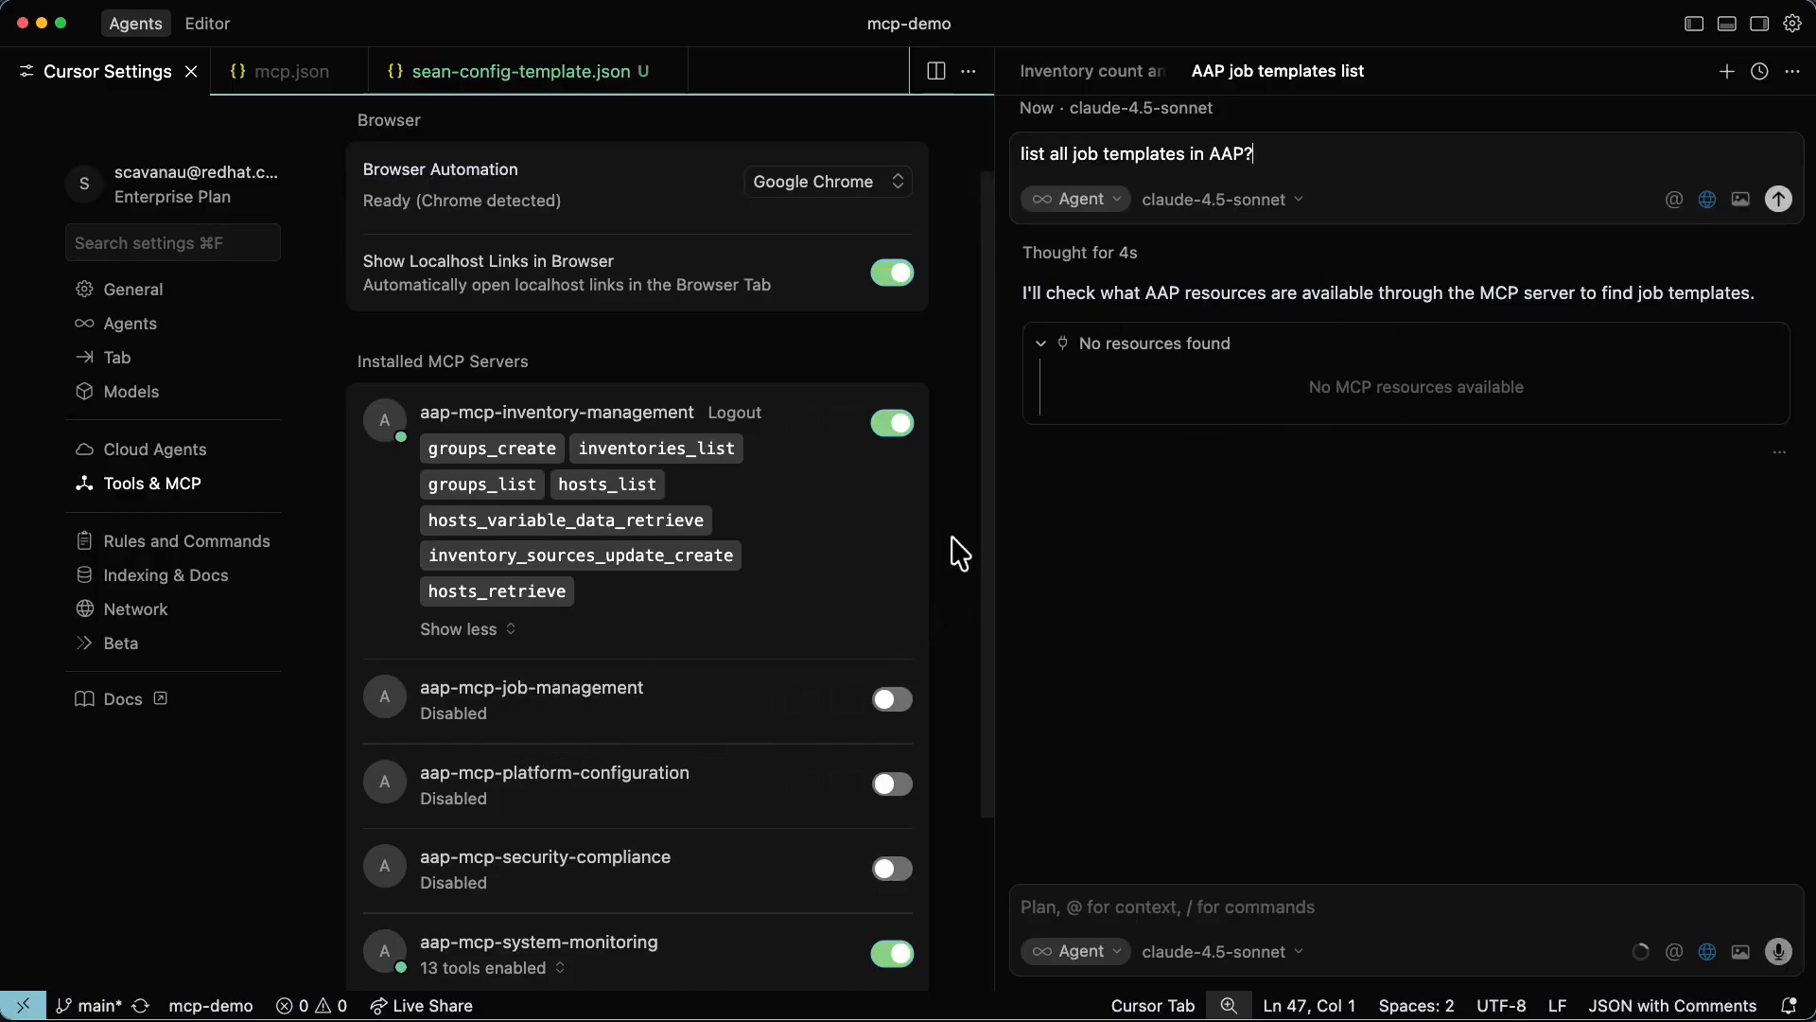
mouse_move(491, 473)
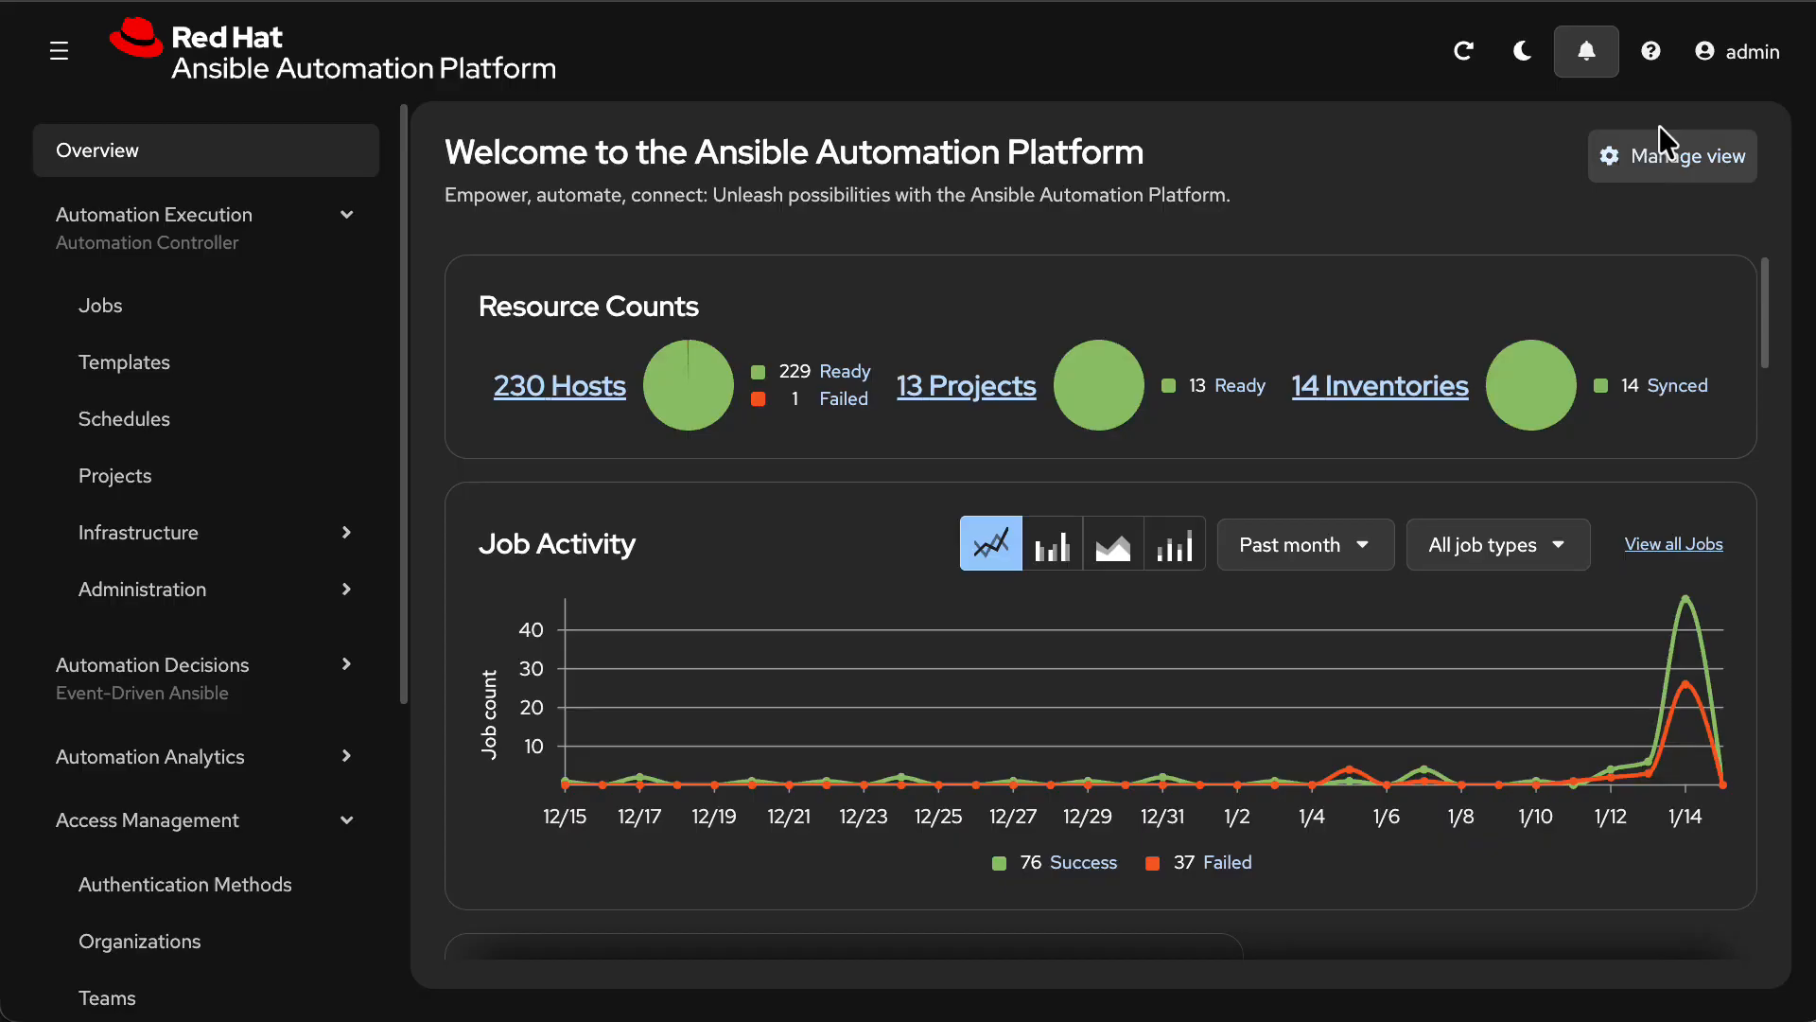
In Ansible Automation Platform, log out of admin, log in as no_priv with the account password, and open the automation templates list.
left_click(1742, 52)
left_click(1688, 167)
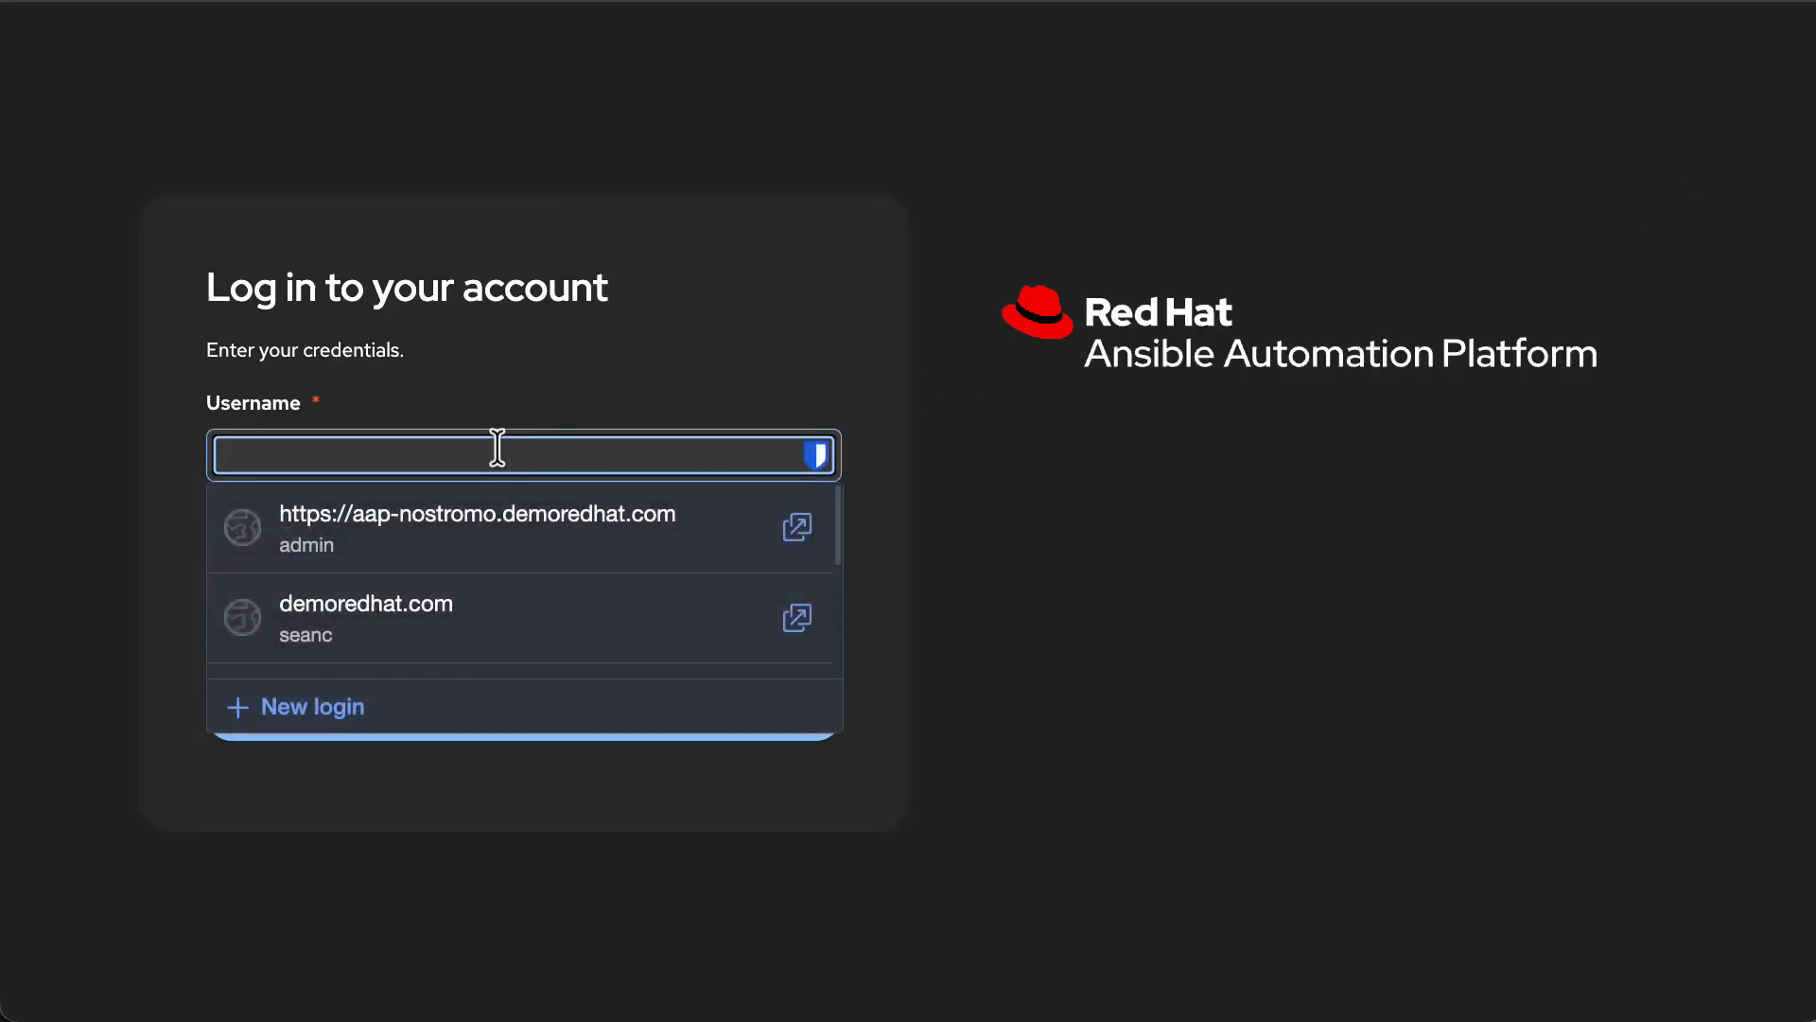
type("no_priv")
key("Tab")
type("••••••")
left_click(537, 730)
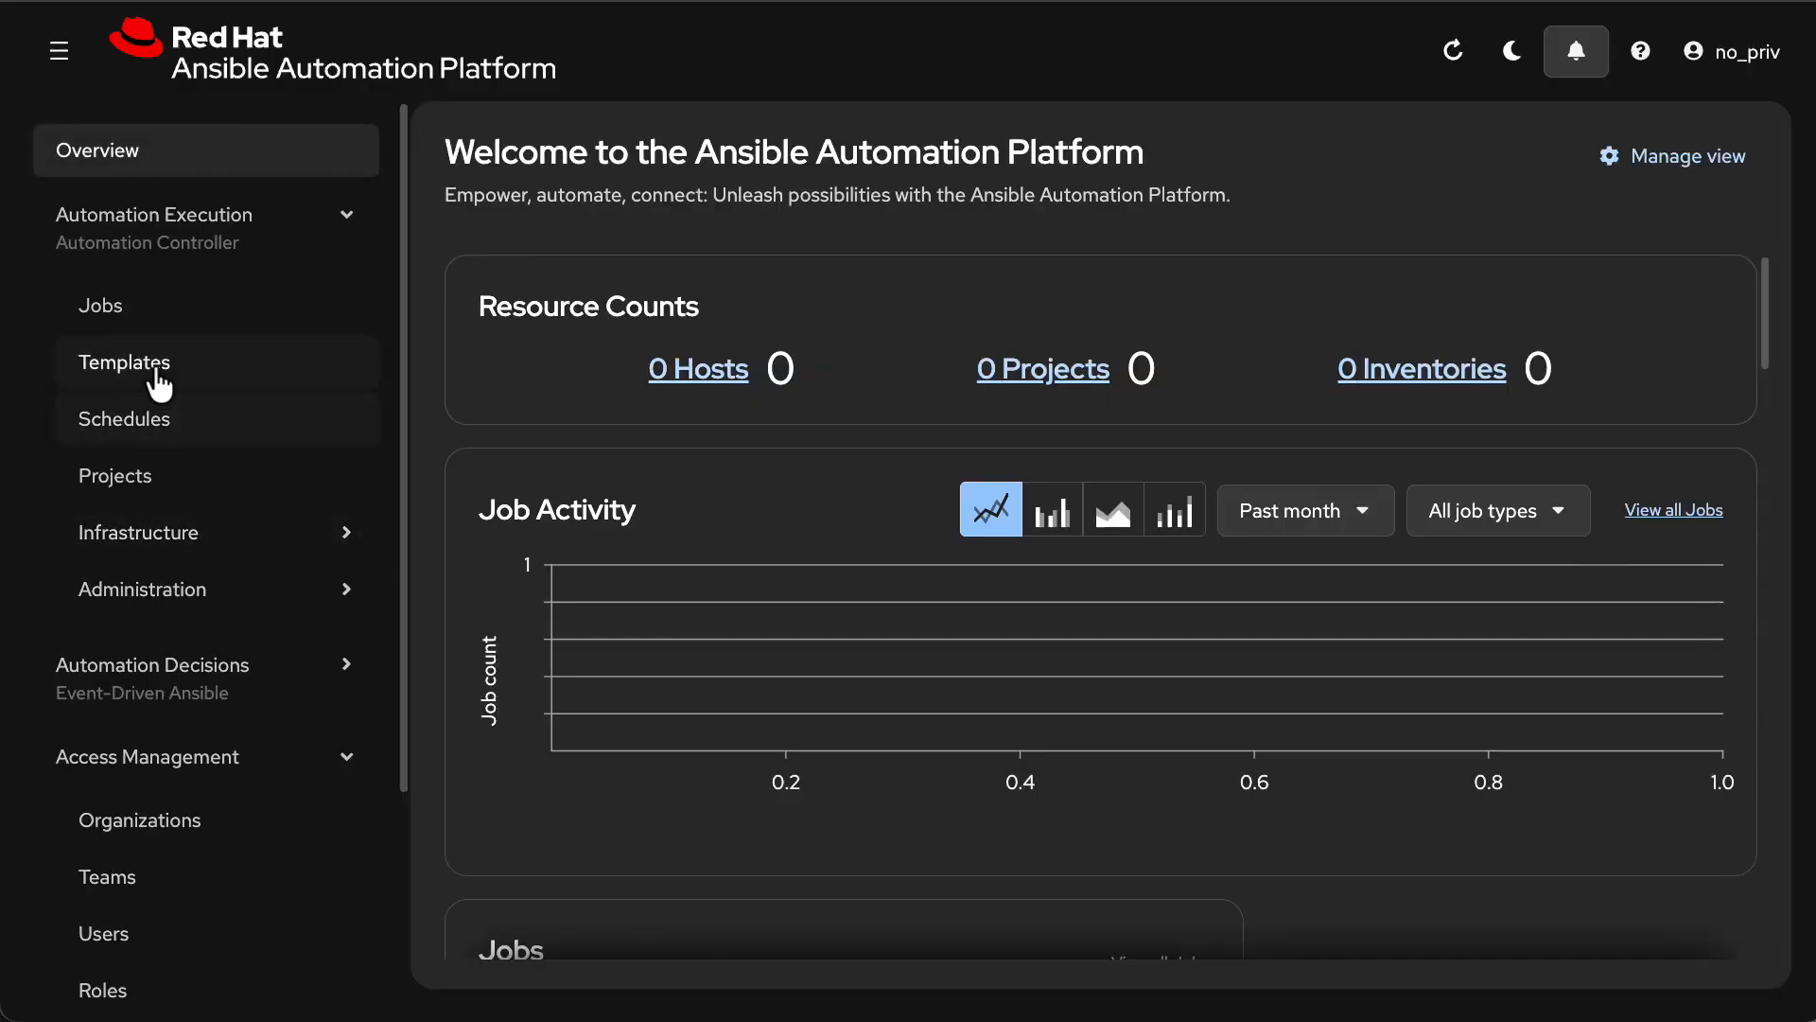
left_click(151, 369)
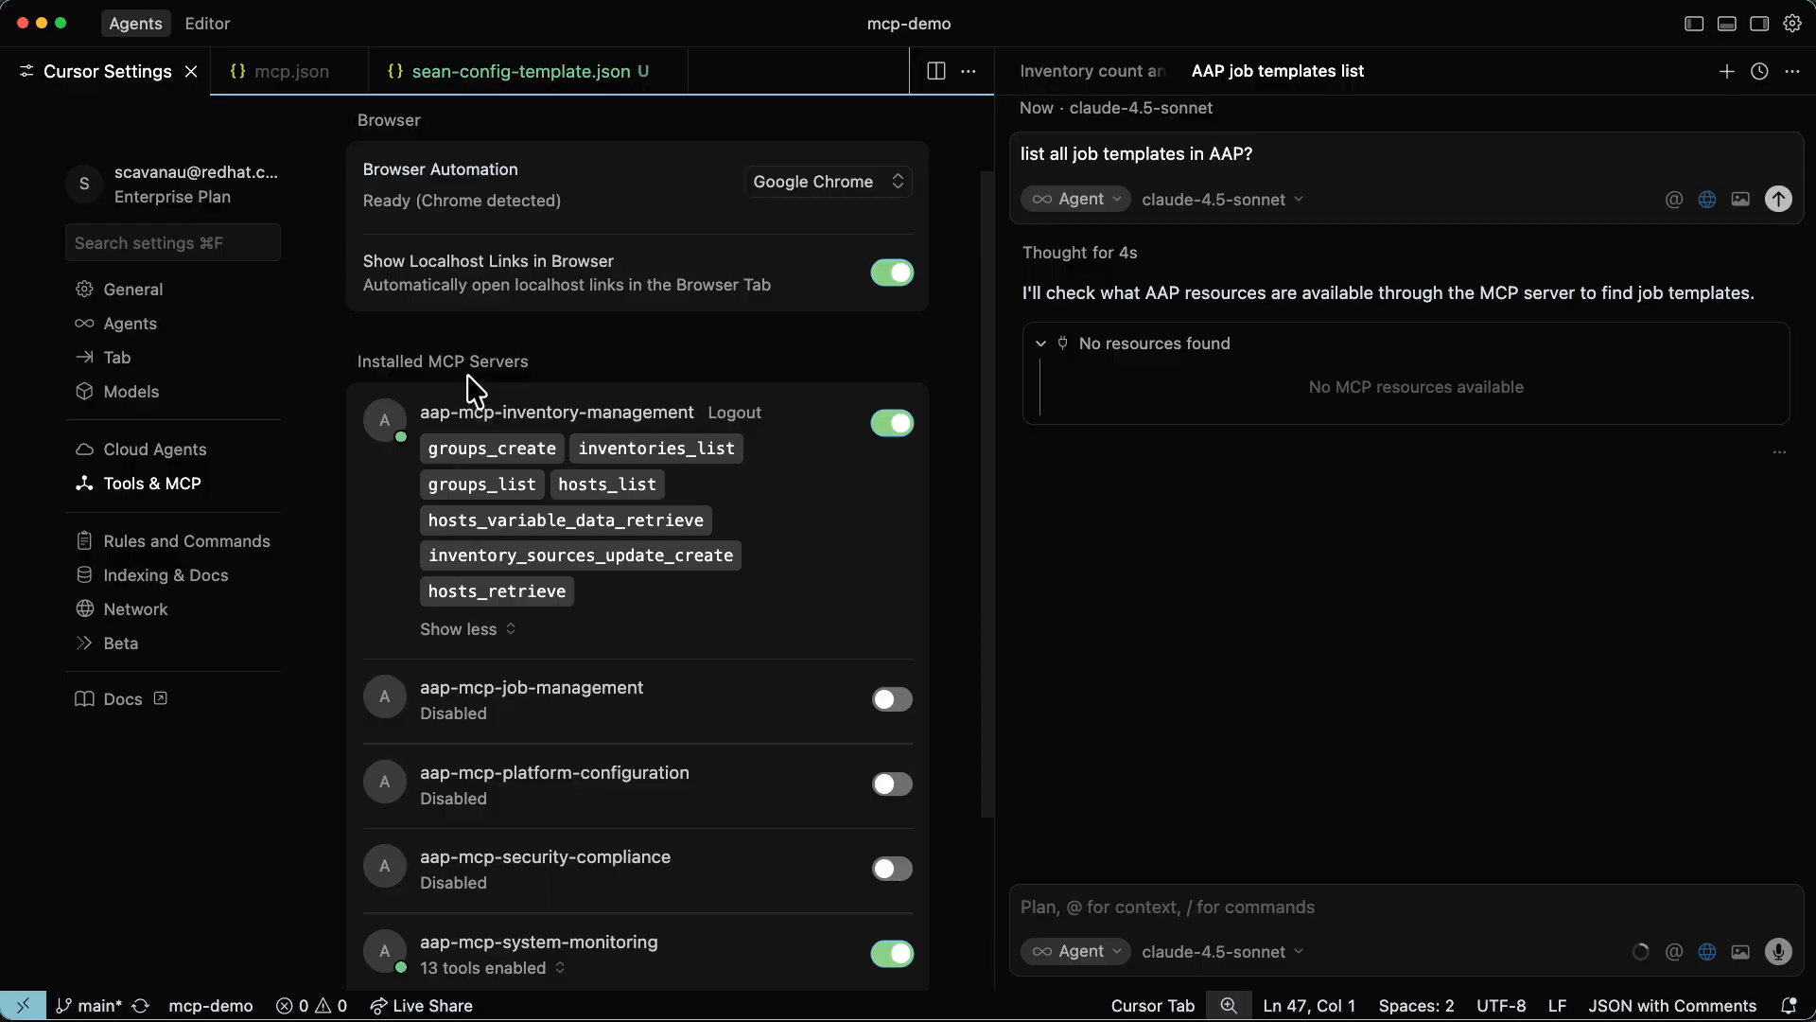
Re-enable the aap-mcp-job-management server and ask Cursor's agent "can you list me all ansible automation platform aap job templates?".
left_click(890, 702)
left_click(1129, 908)
type("can you list me all an")
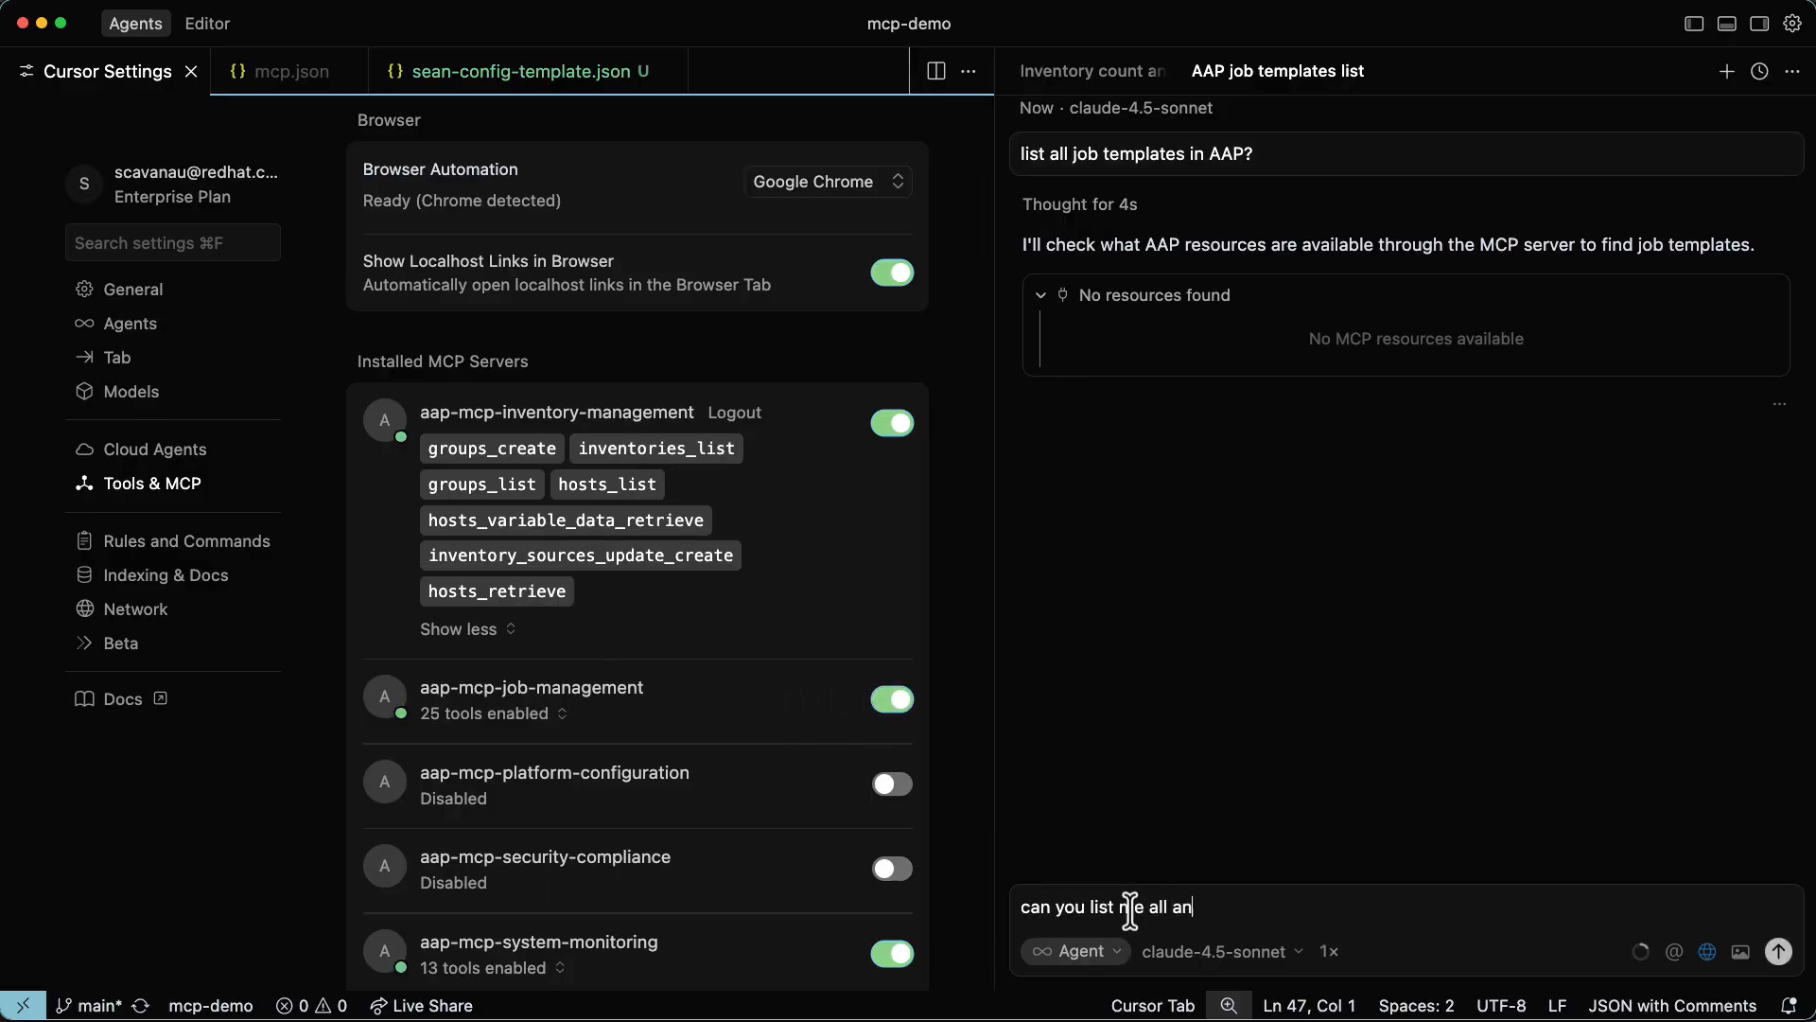
type("sible automation platform")
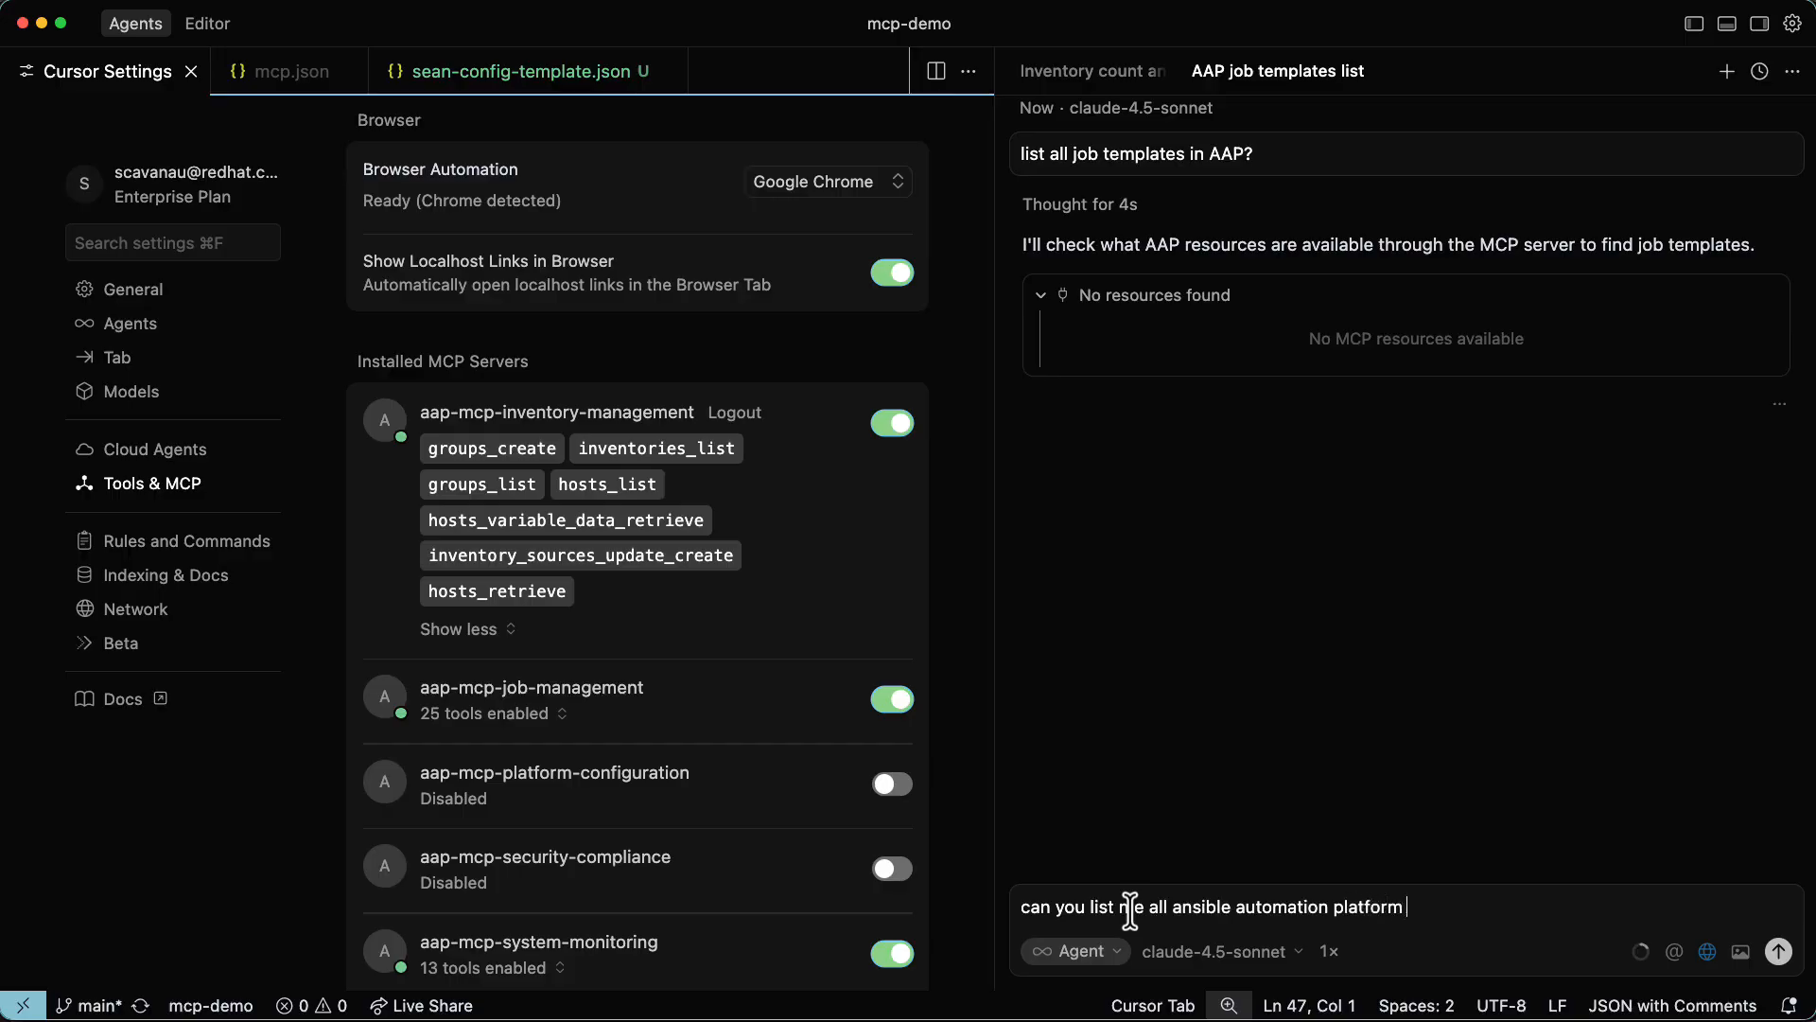
type(" aap job templates?")
key("Return")
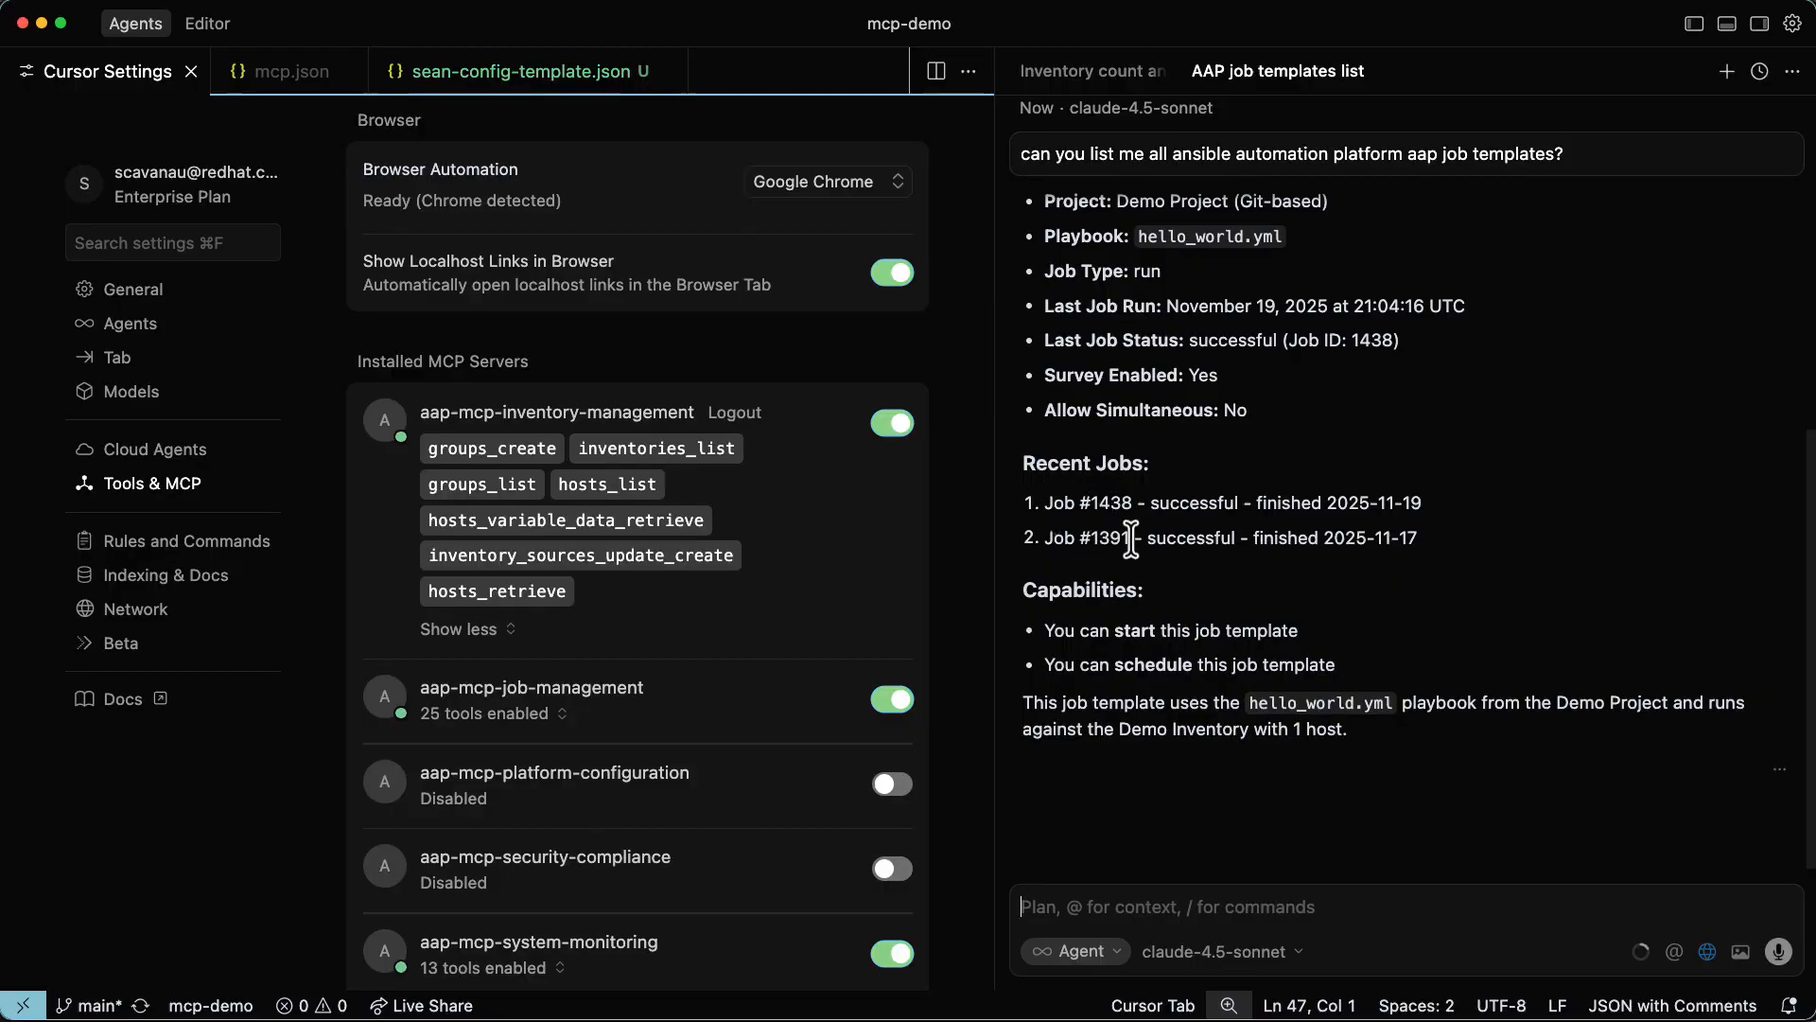
Review the agent's job template summary and the job_templates_list tool call it ran.
scroll(1208, 594, "up", 10)
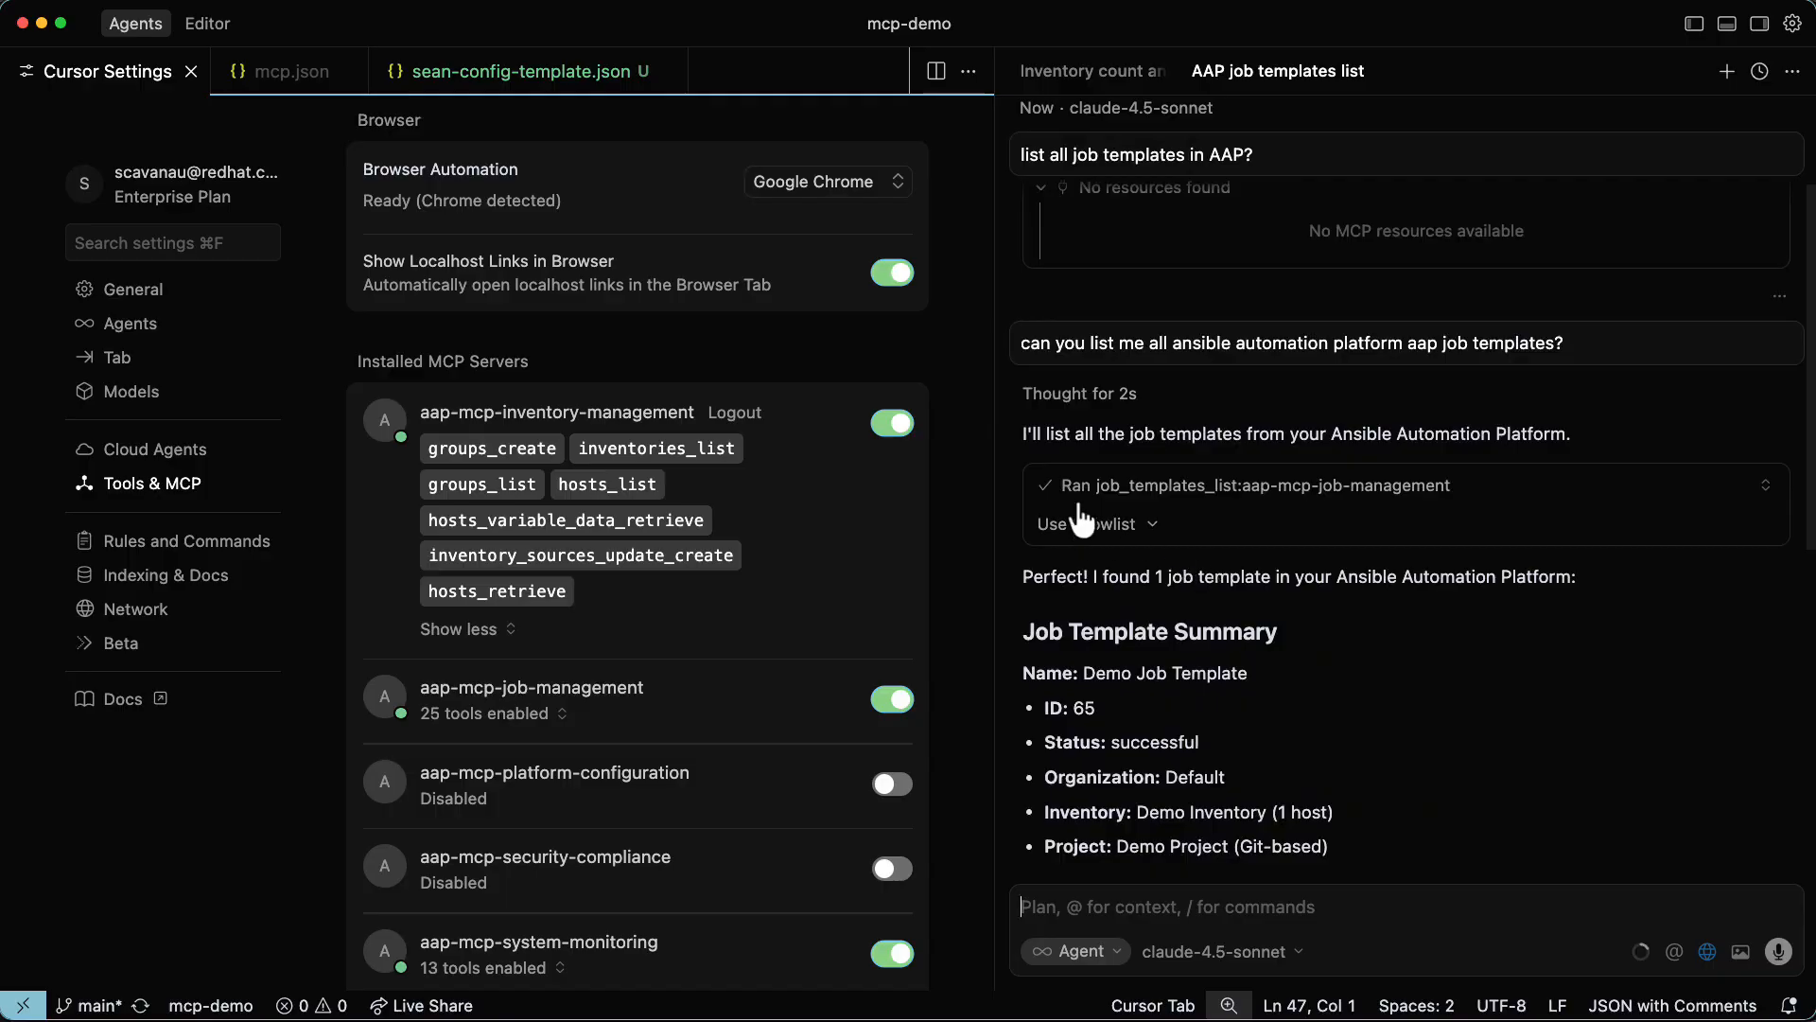
scroll(1079, 520, "up", 2)
scroll(1080, 511, "down", 5)
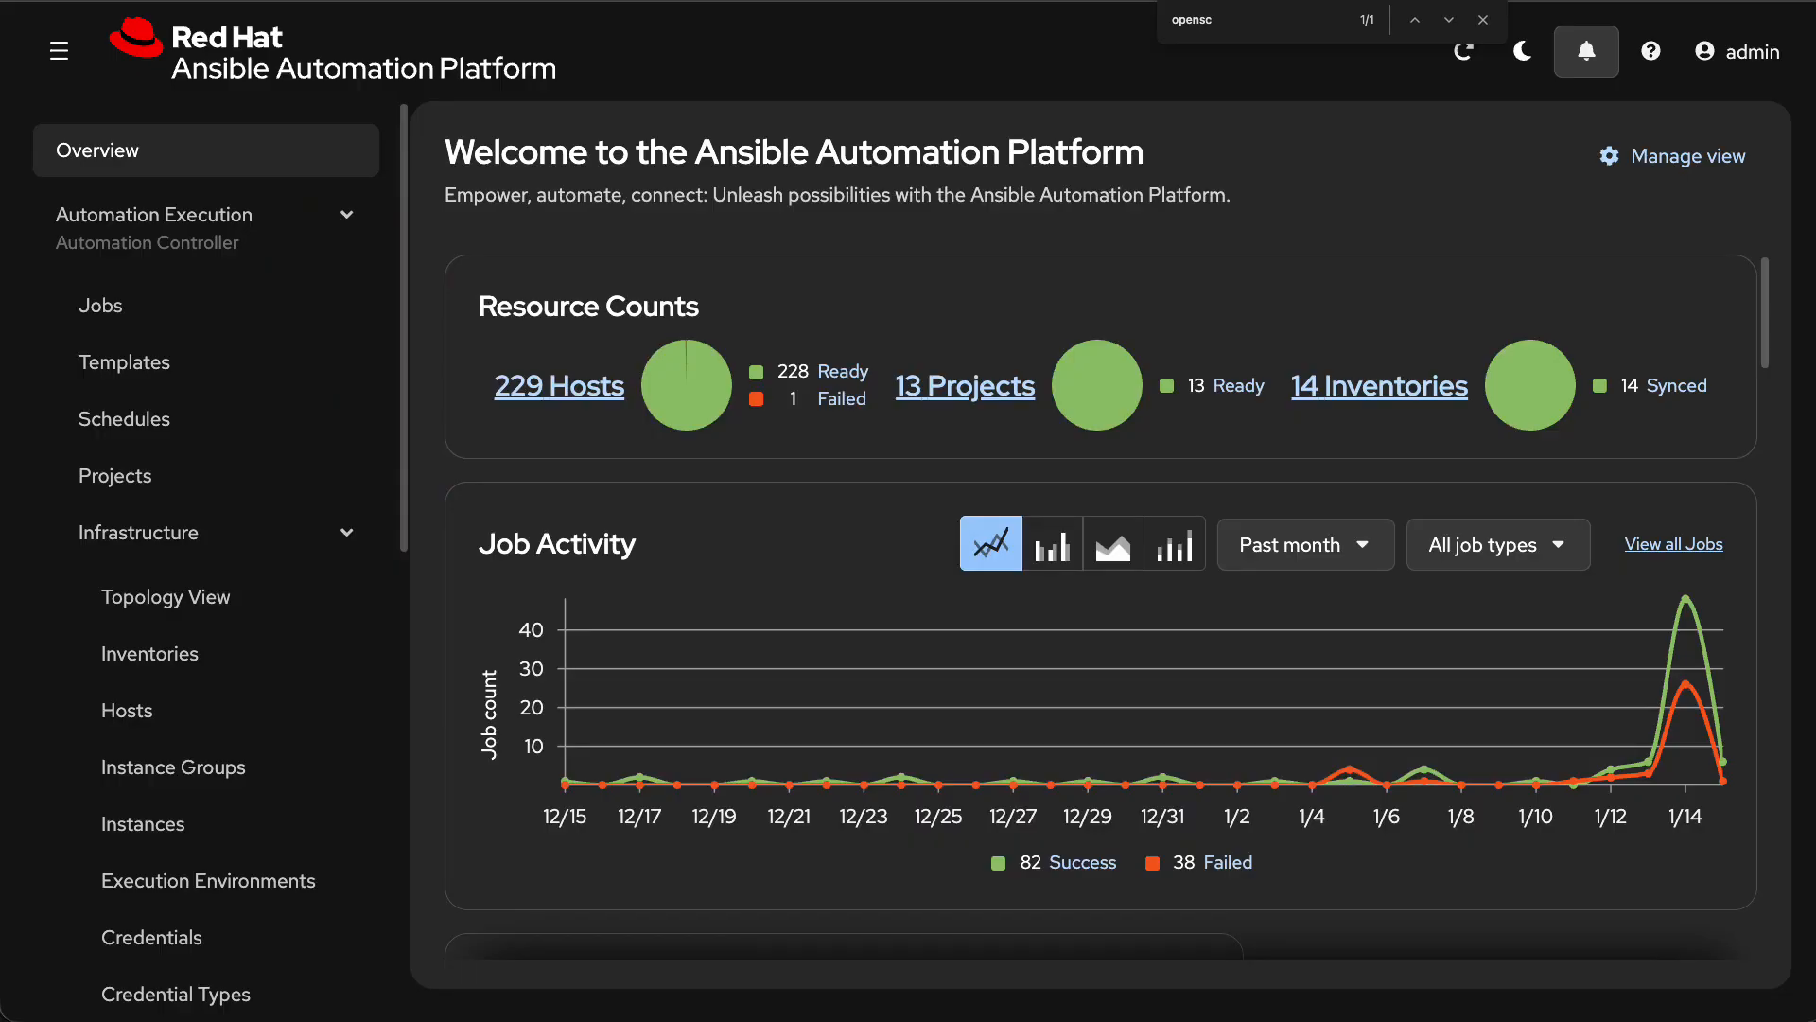
In Ansible Automation Platform, search the automation templates for "openscap".
left_click(121, 388)
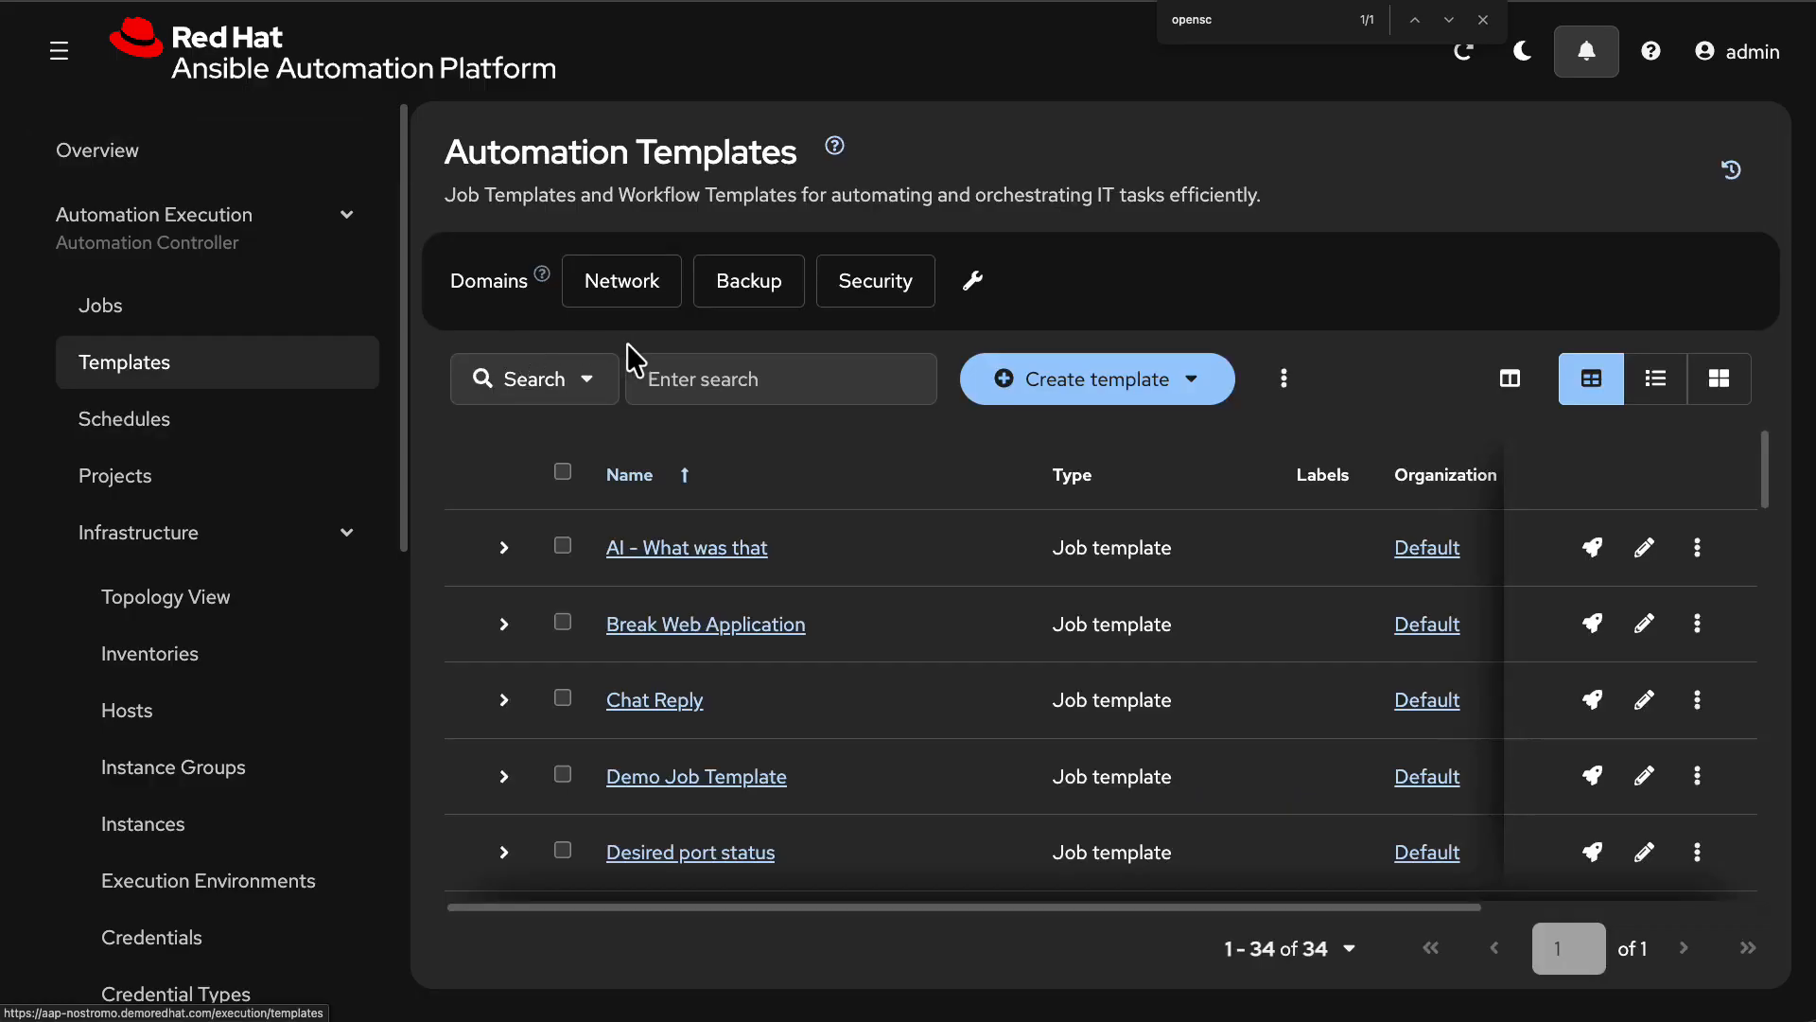
left_click(701, 376)
type("openscap")
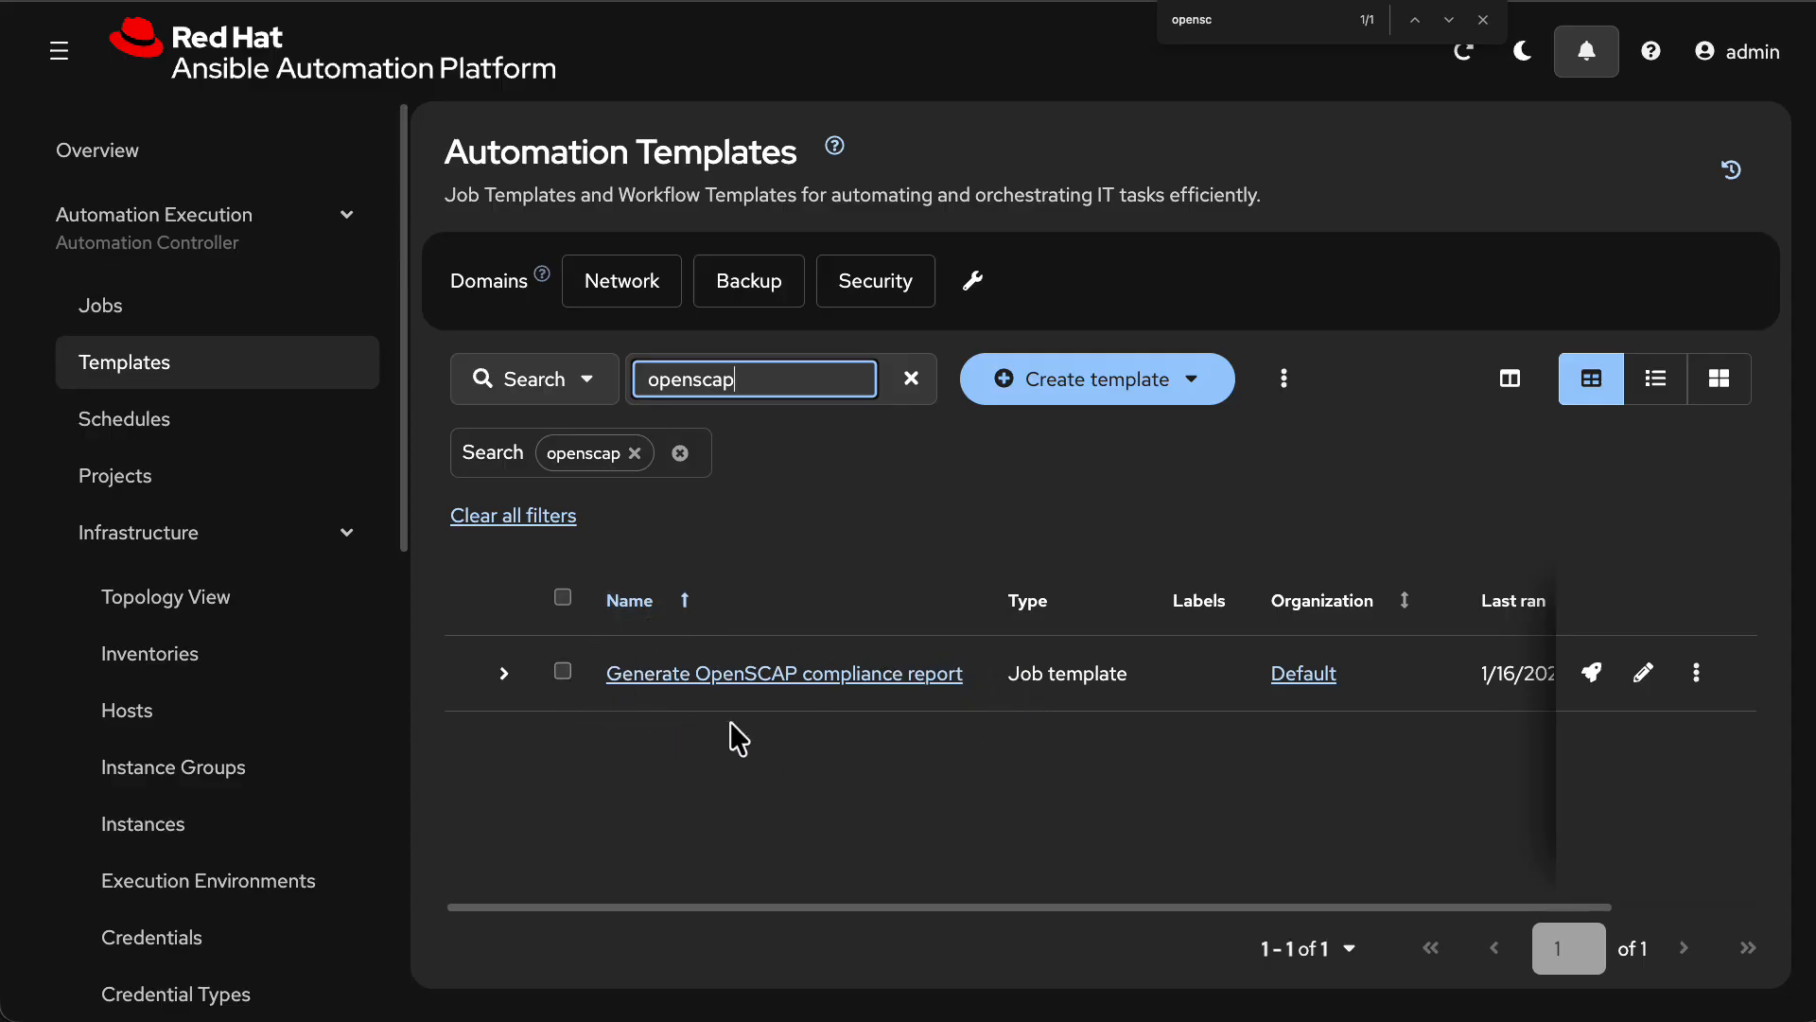
left_click(159, 370)
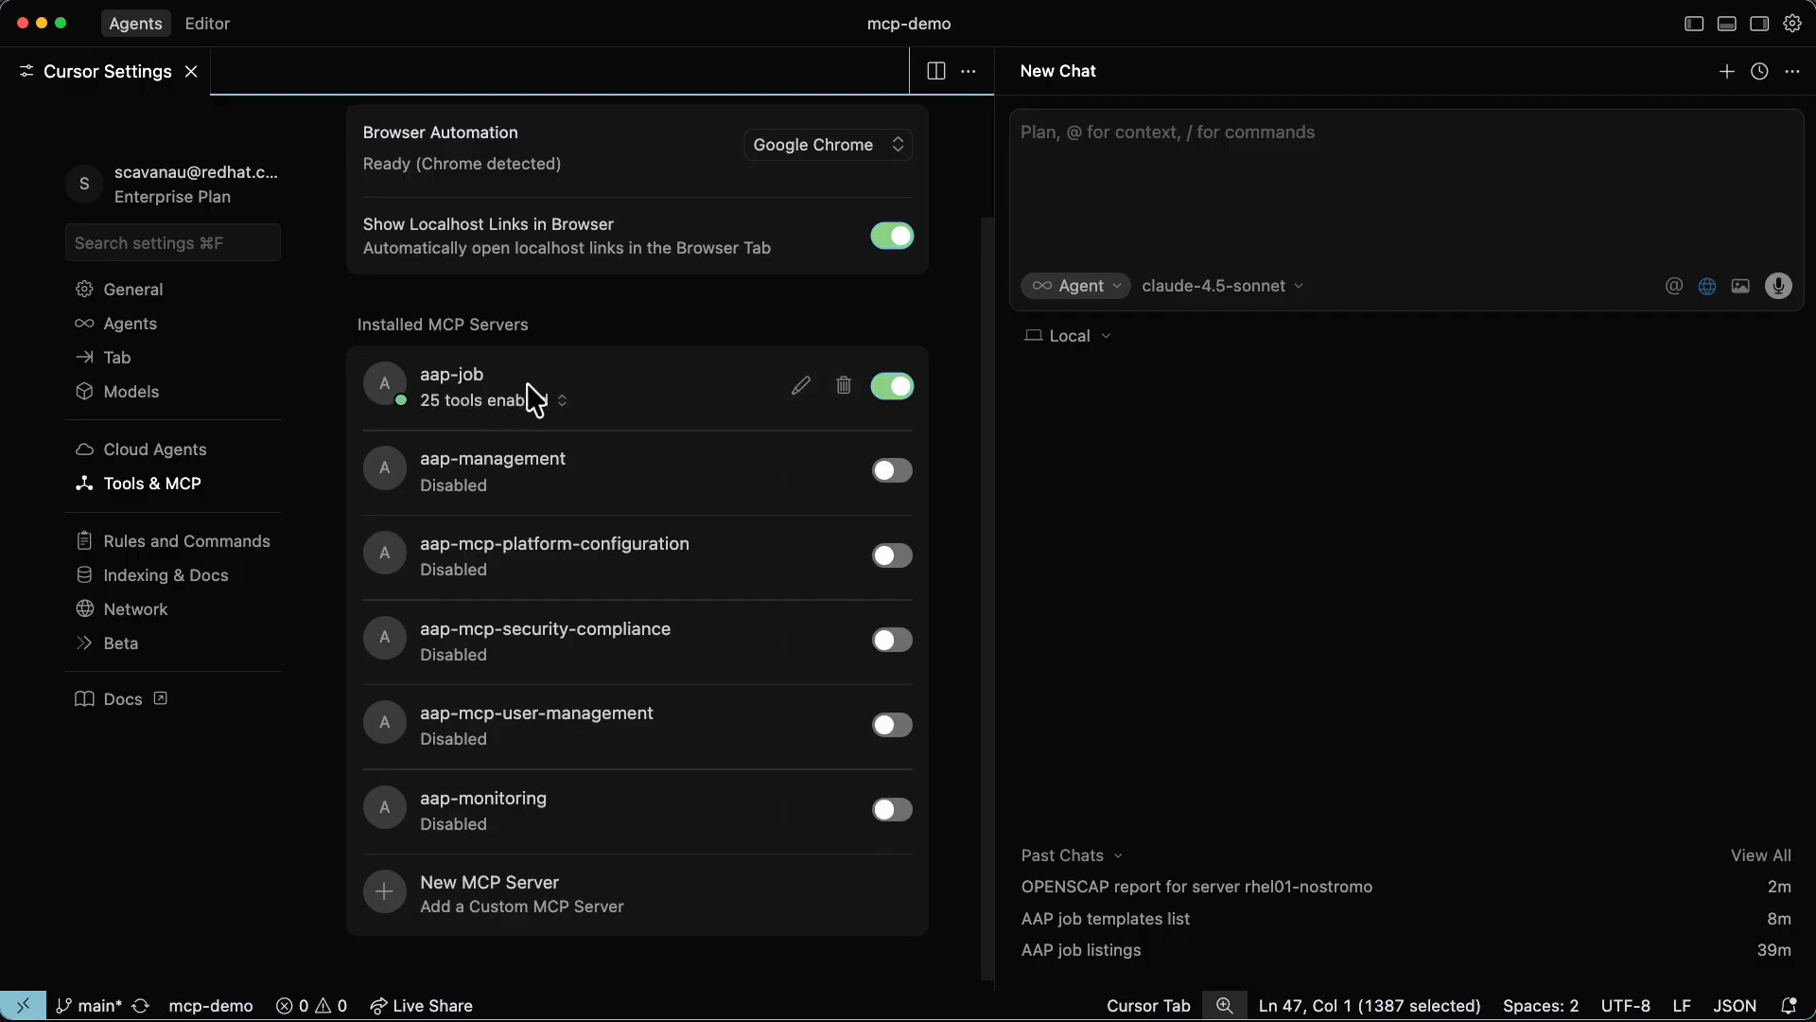
In a new Cursor chat, ask the agent to run an OpenSCAP report on rhel01-nostromo.demoredhat.com.
left_click(1075, 171)
type("H")
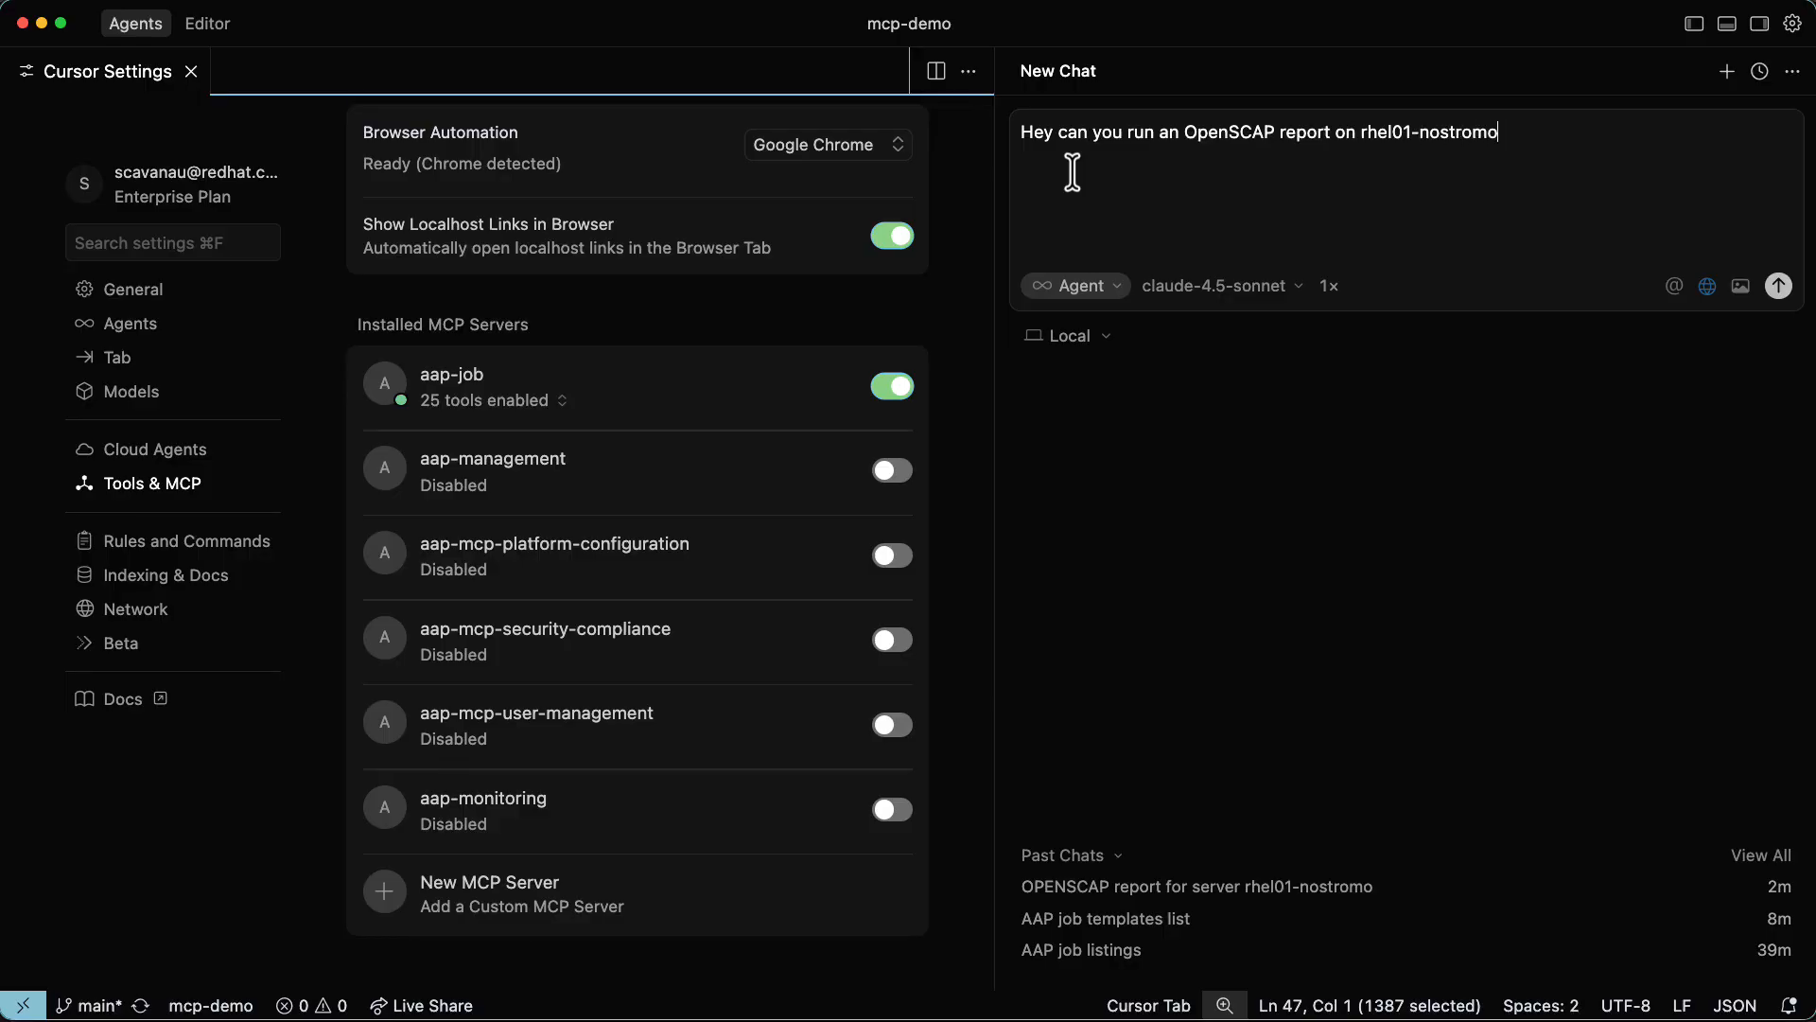
type(".d")
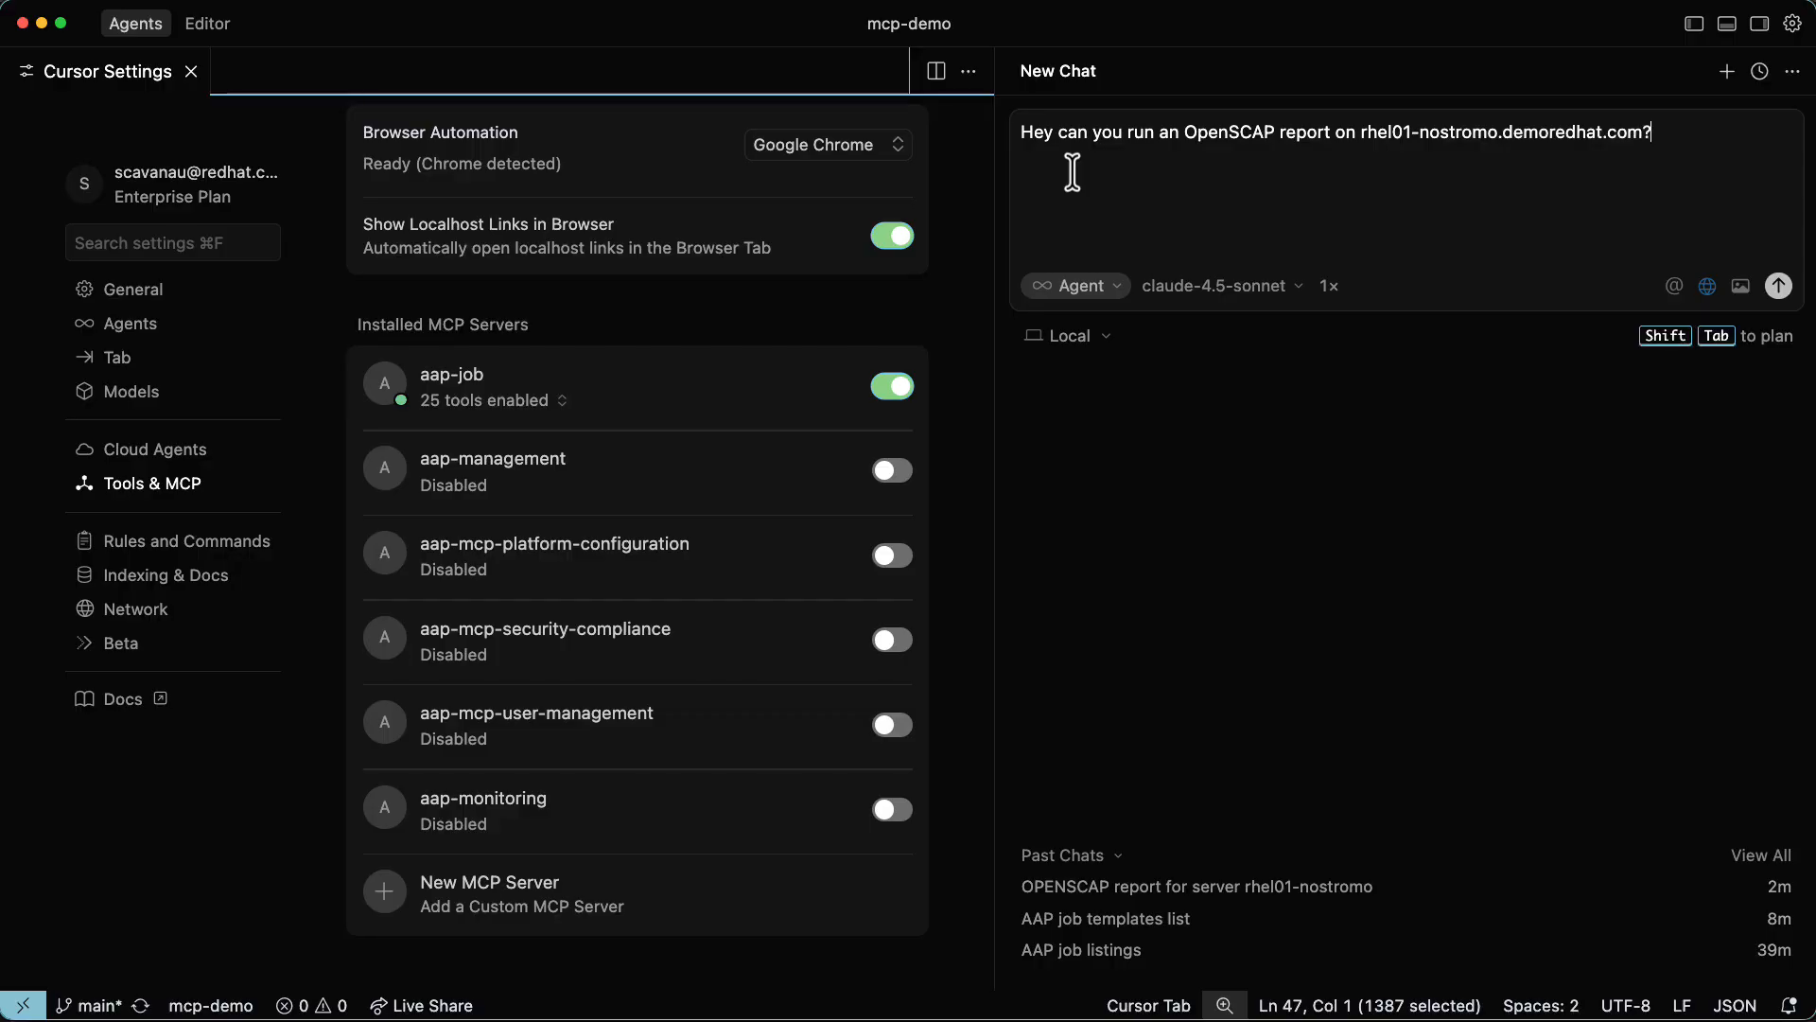
key("Return")
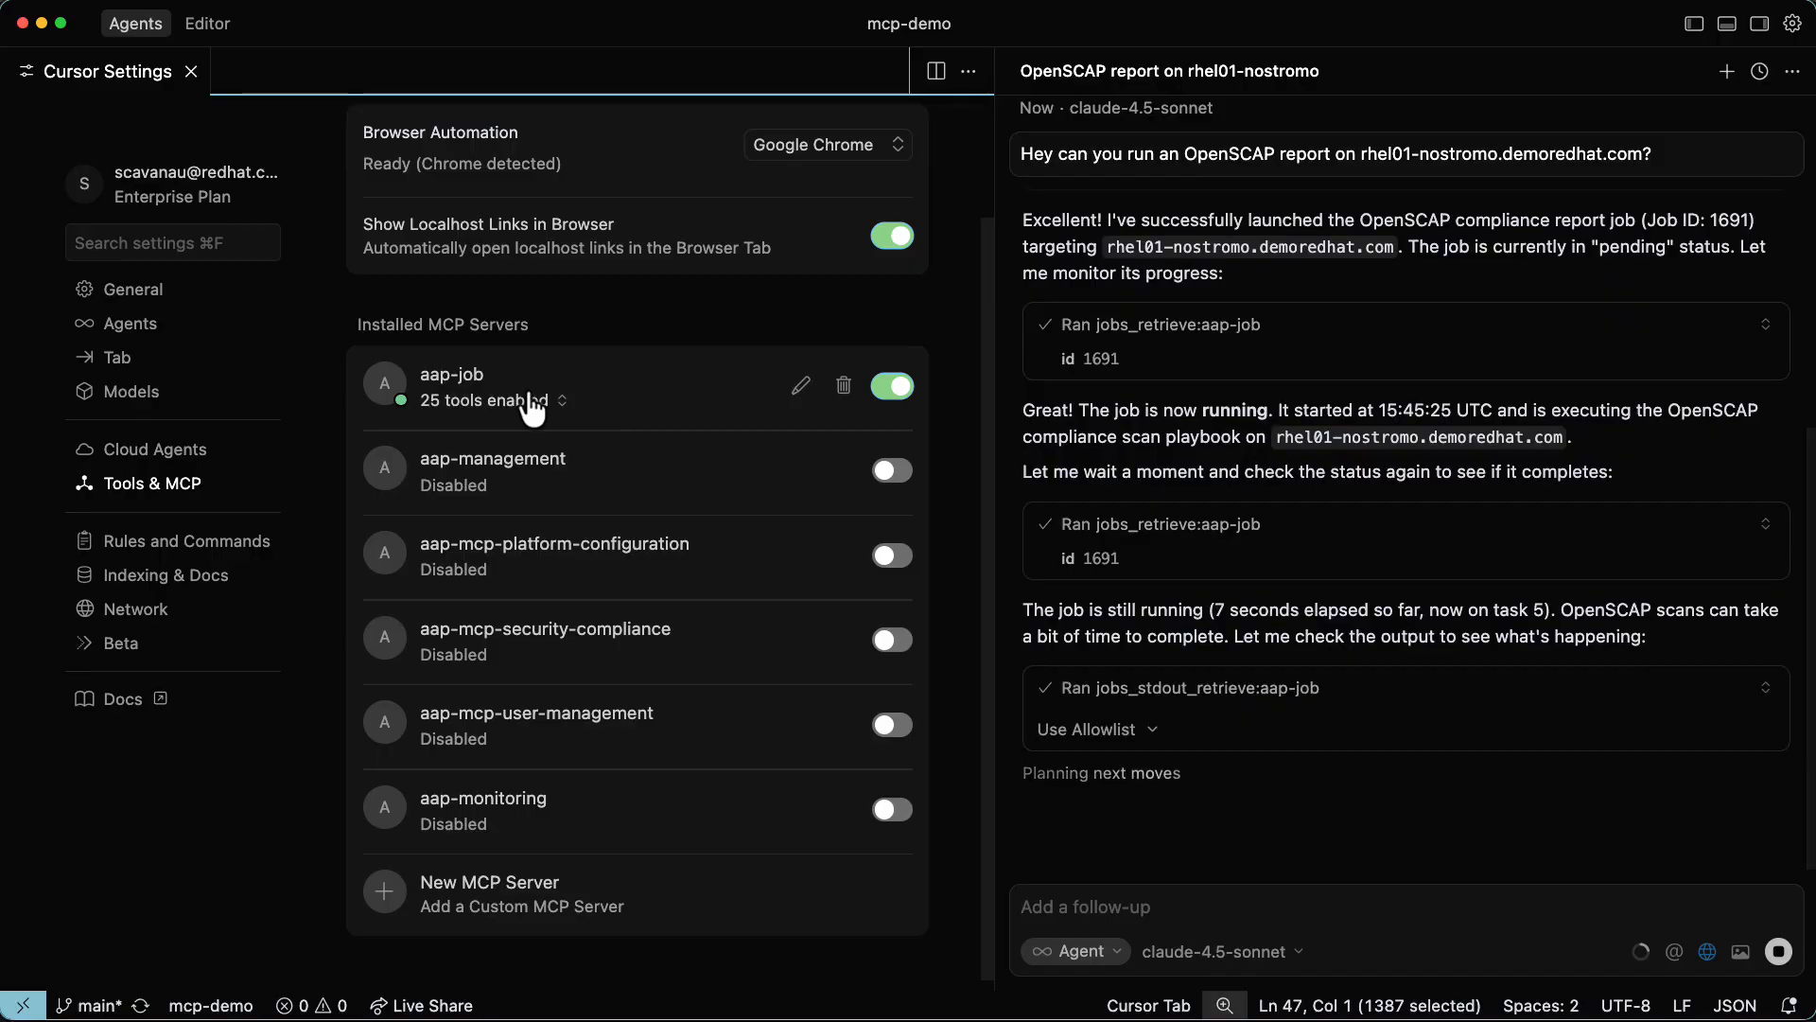
Approve the agent's pending jobs_retrieve and jobs_stdout_retrieve tool calls so it can monitor the OpenSCAP job.
key("Return")
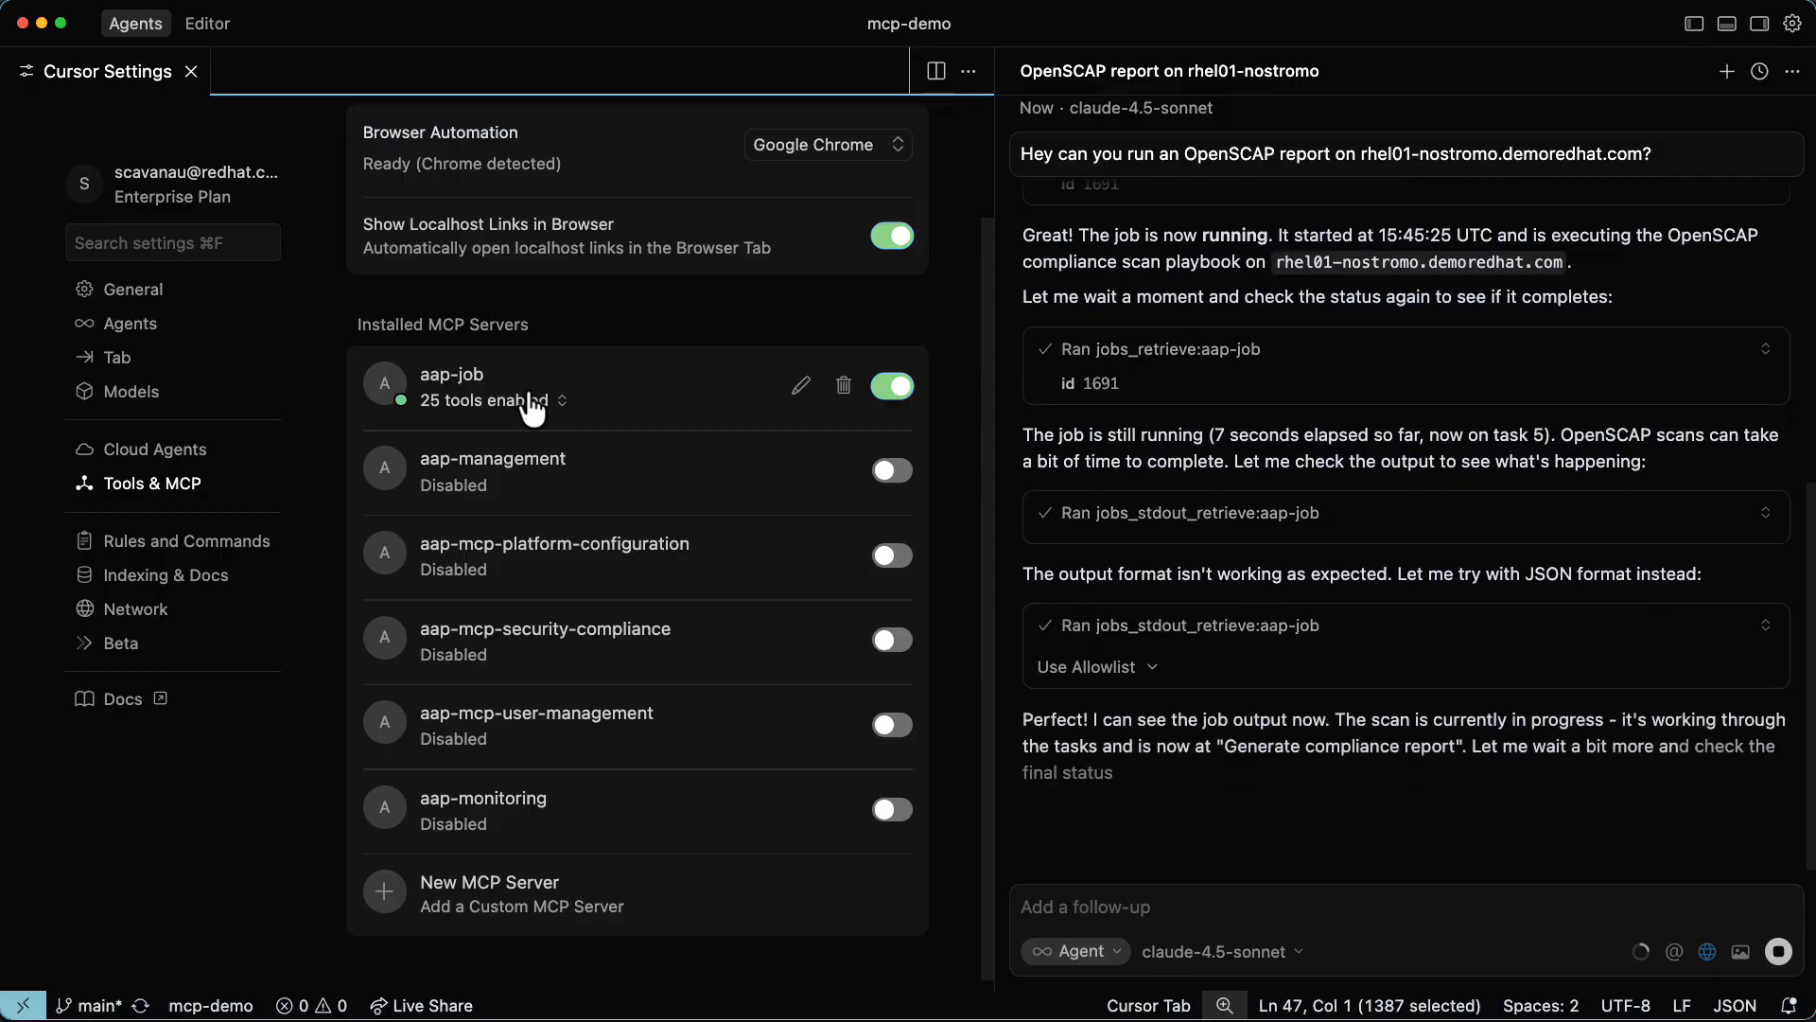
key("Return")
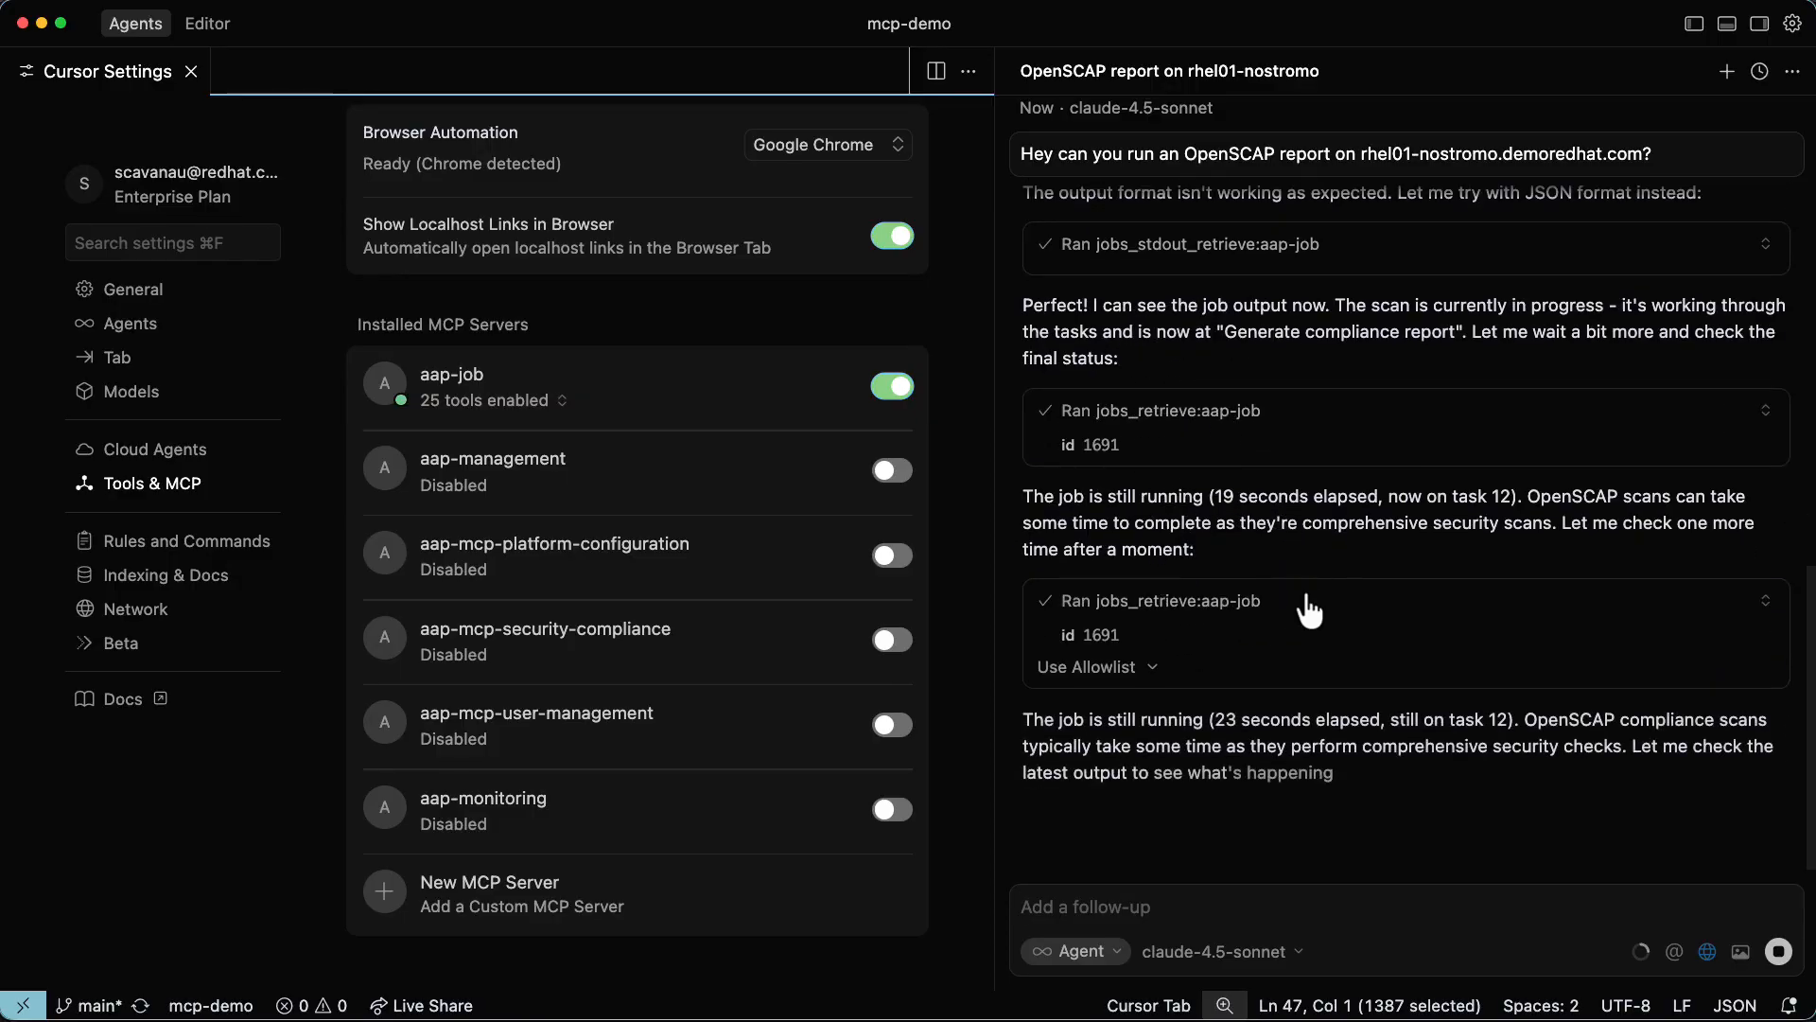
key("Return")
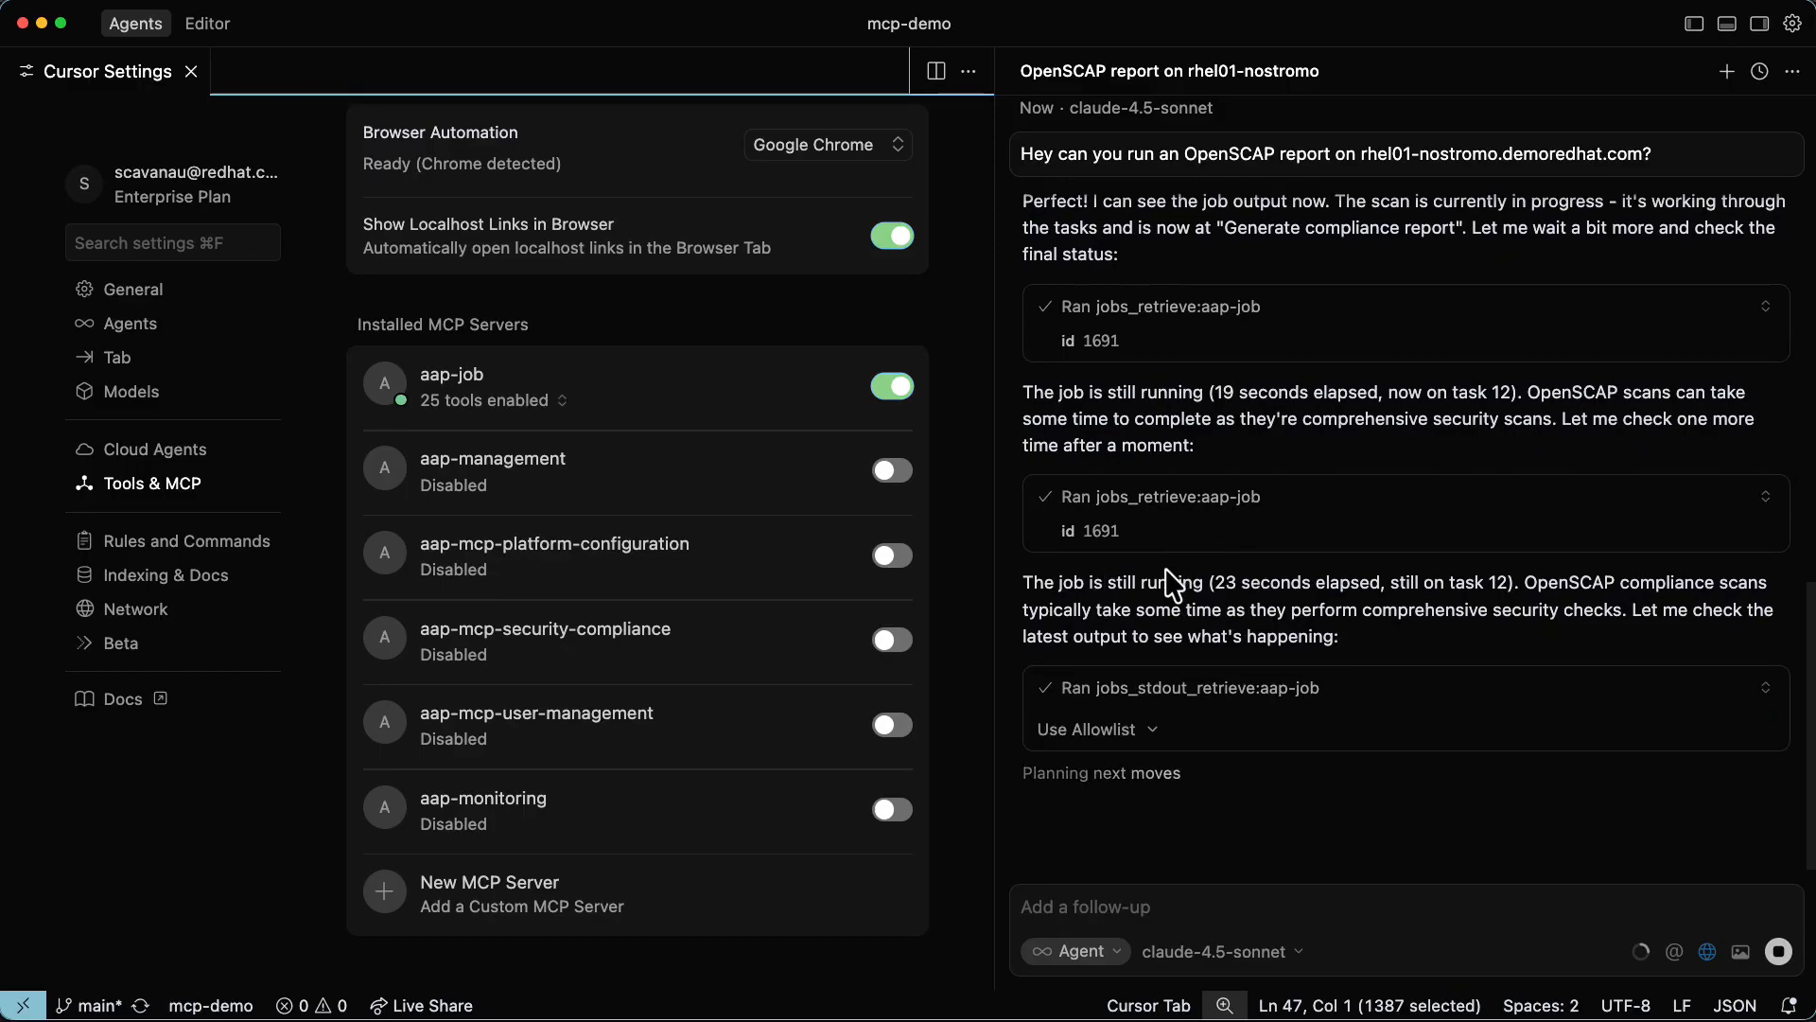
Review the agent's tool calls for launching and monitoring the job, and read the OpenSCAP Report Summary with its list of playbook tasks.
scroll(1219, 592, "up", 8)
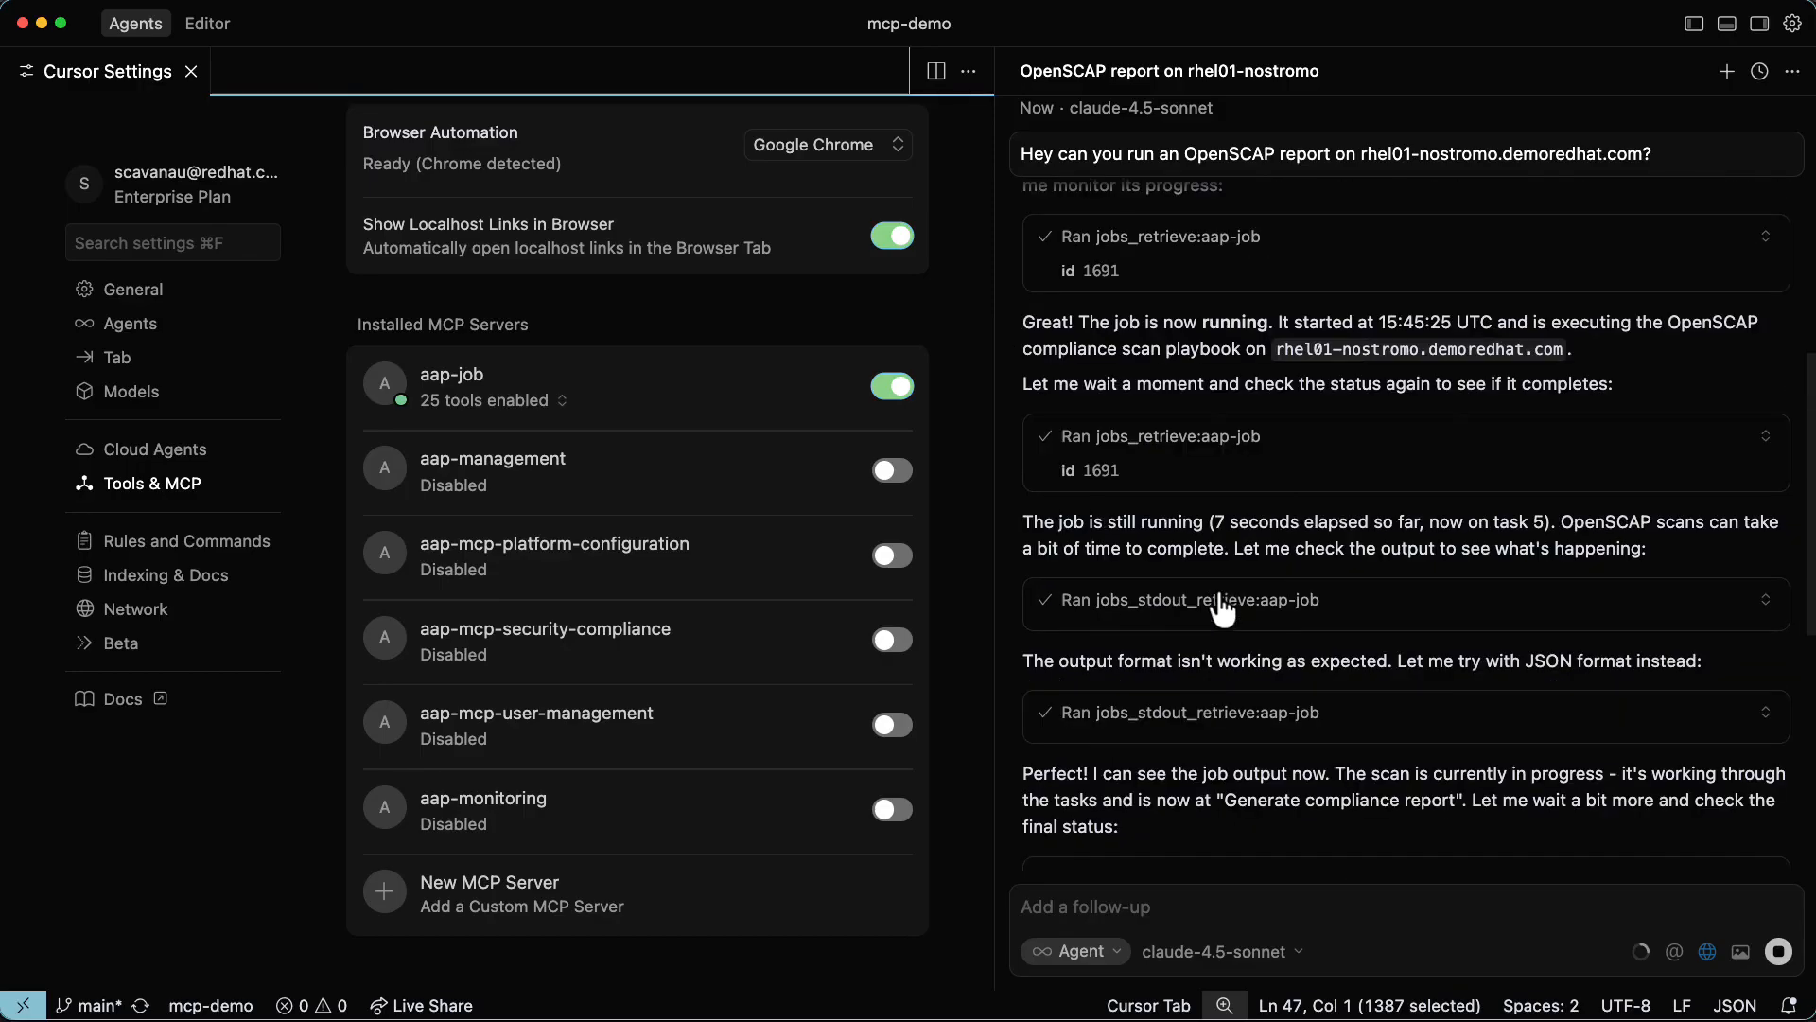
scroll(1219, 591, "up", 5)
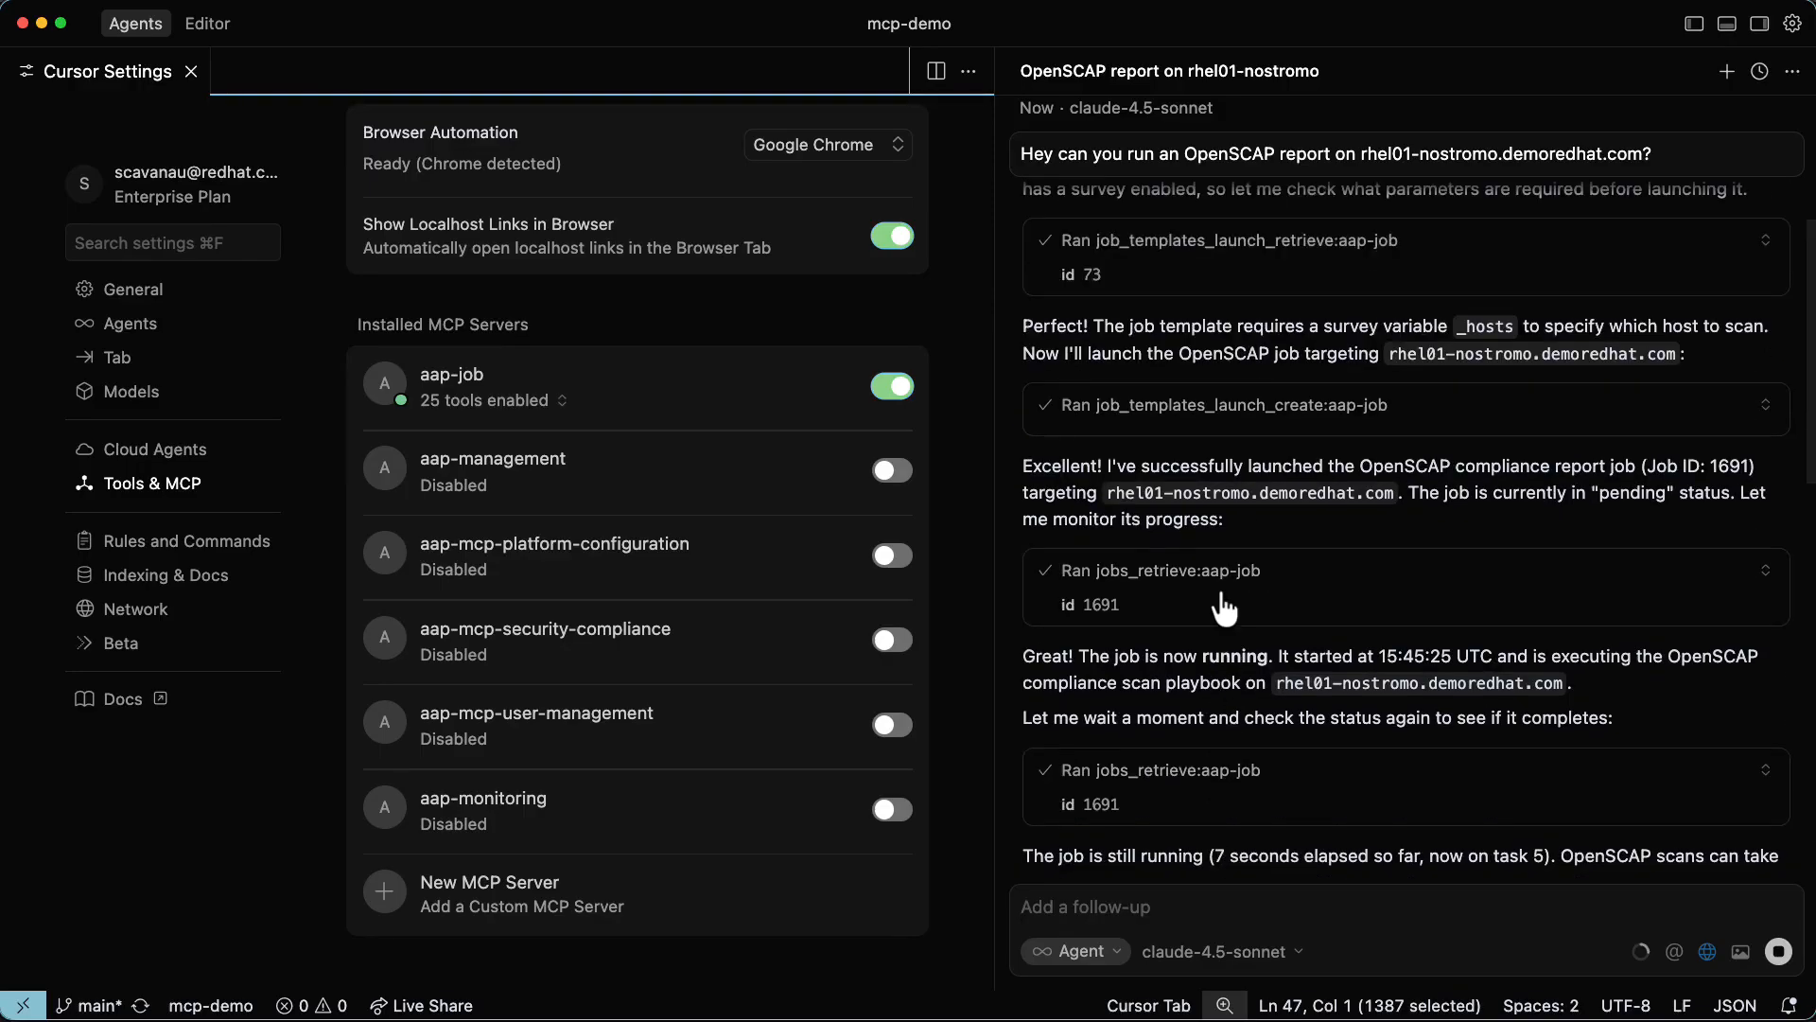
scroll(1220, 596, "up", 2)
scroll(1211, 586, "down", 15)
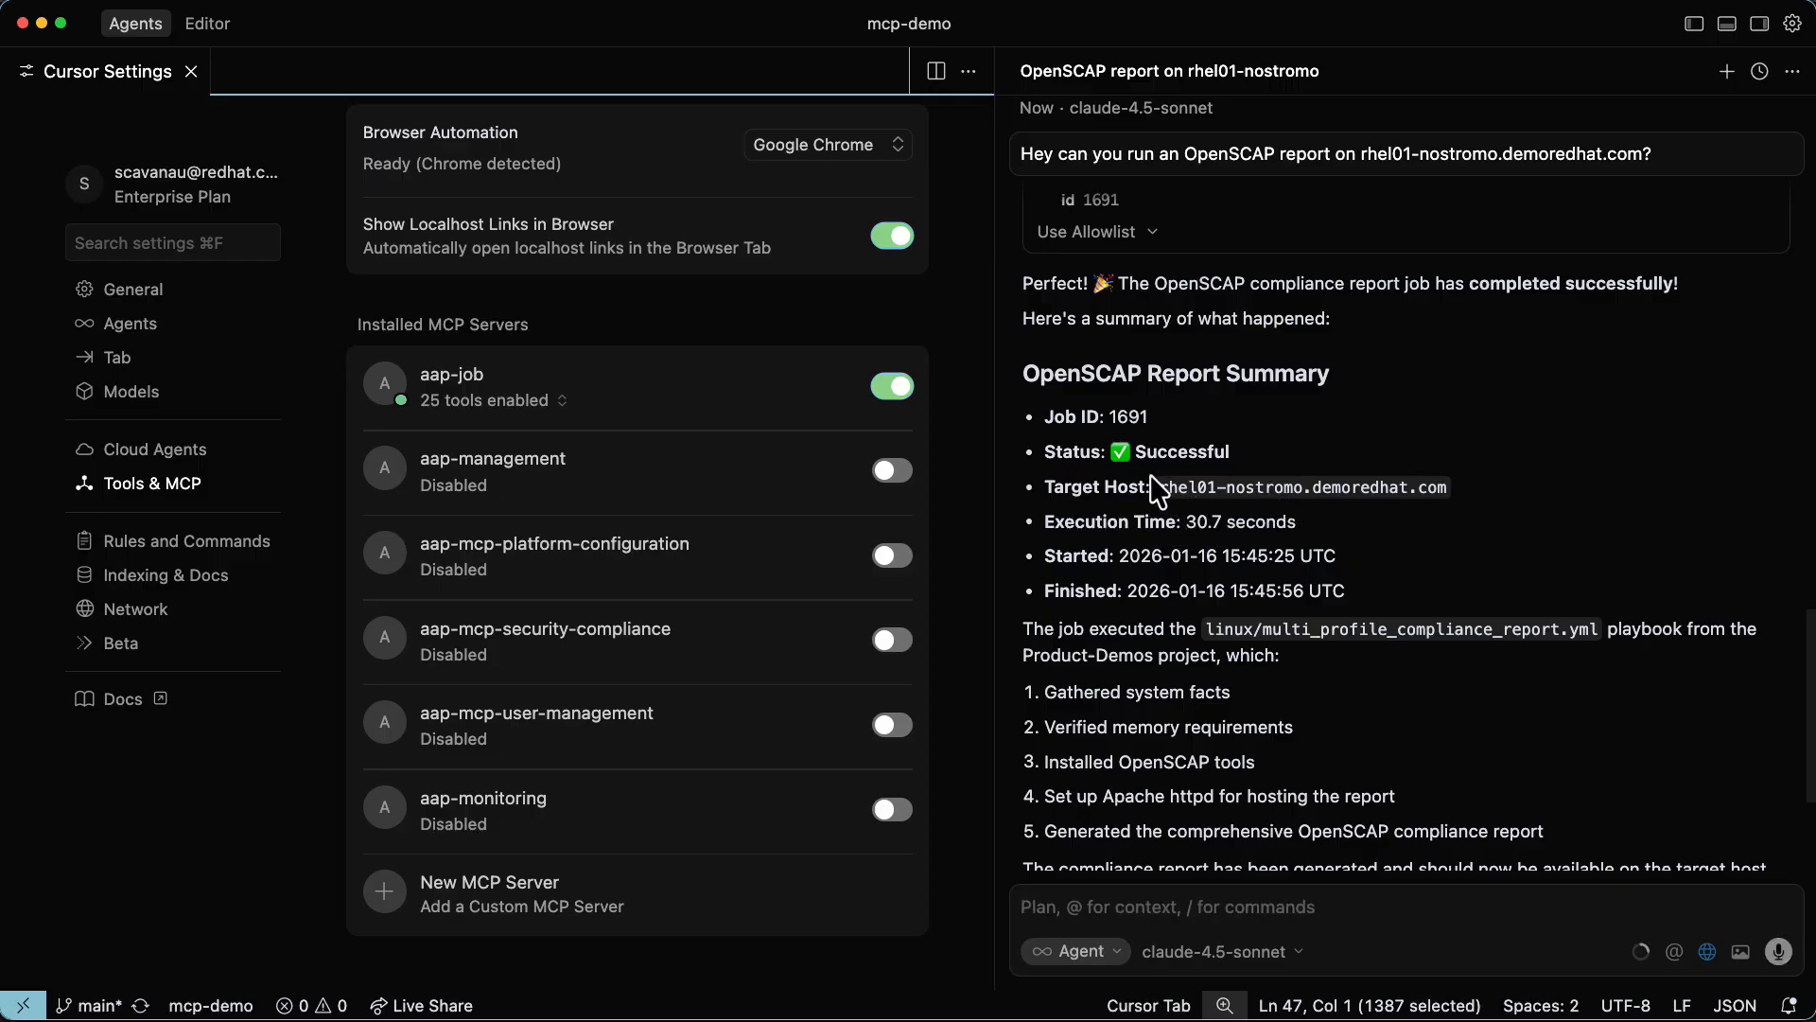
scroll(1207, 593, "down", 3)
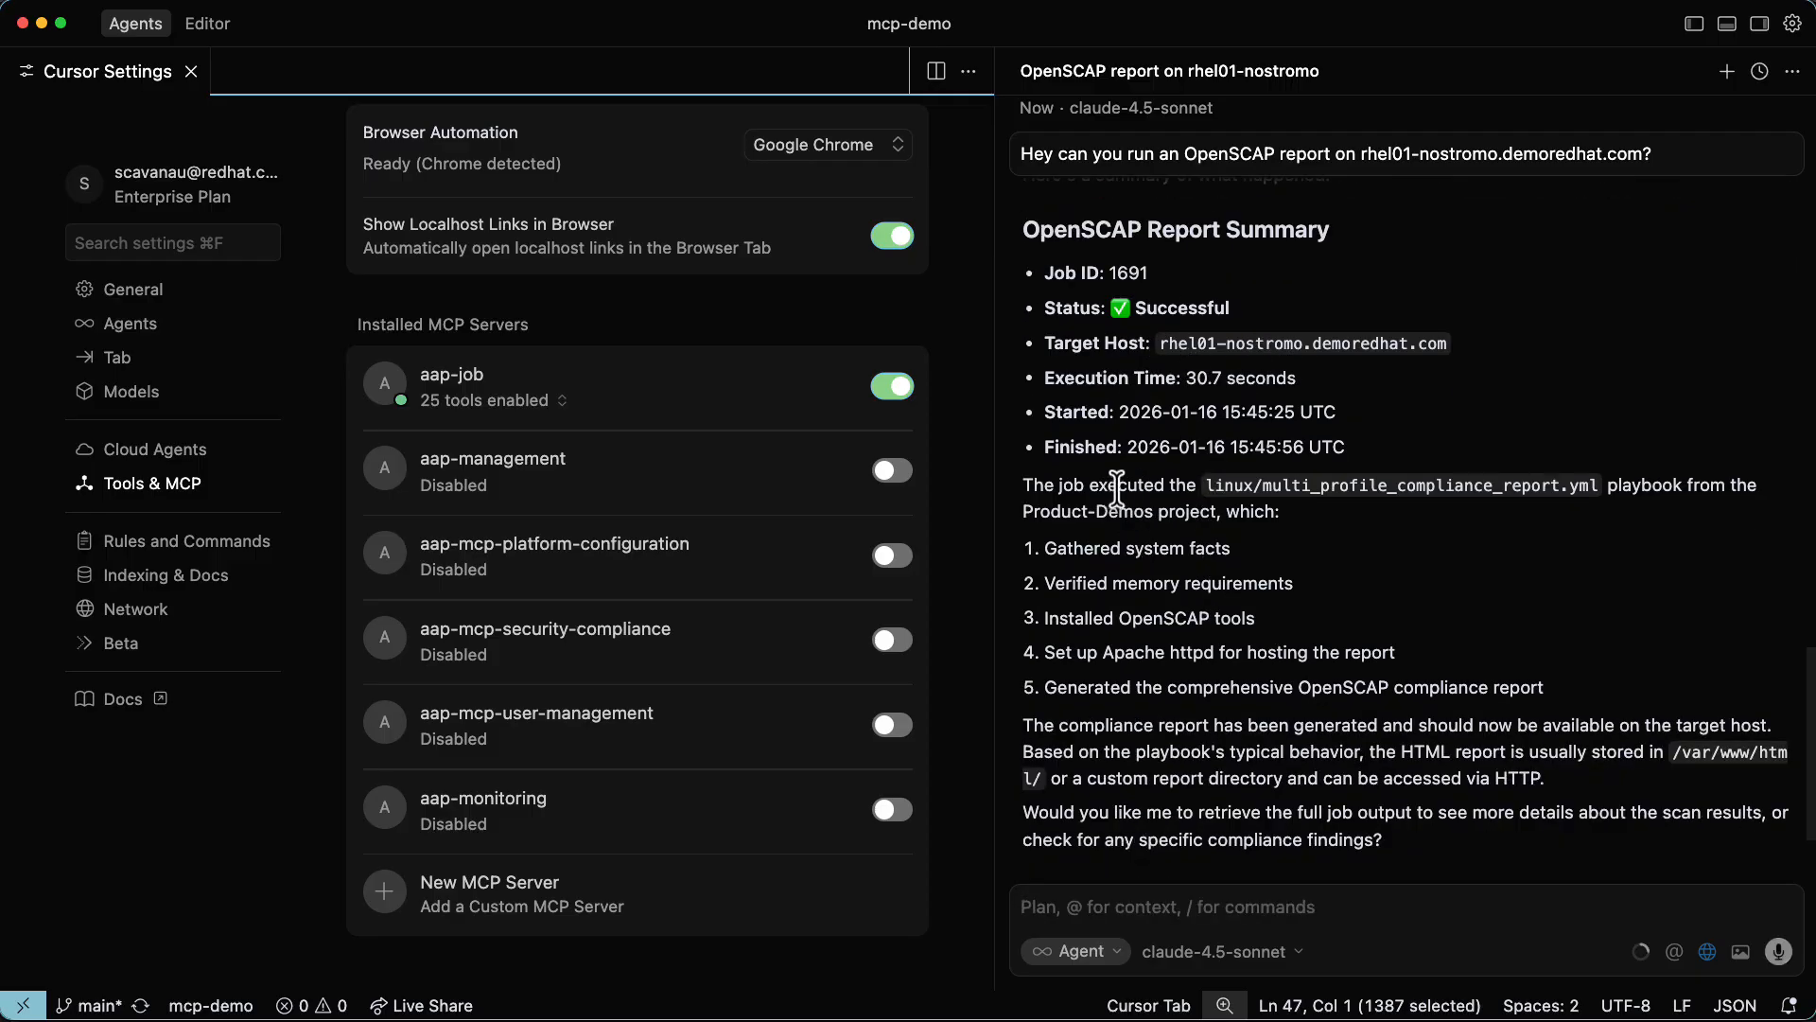
scroll(1270, 519, "down", 2)
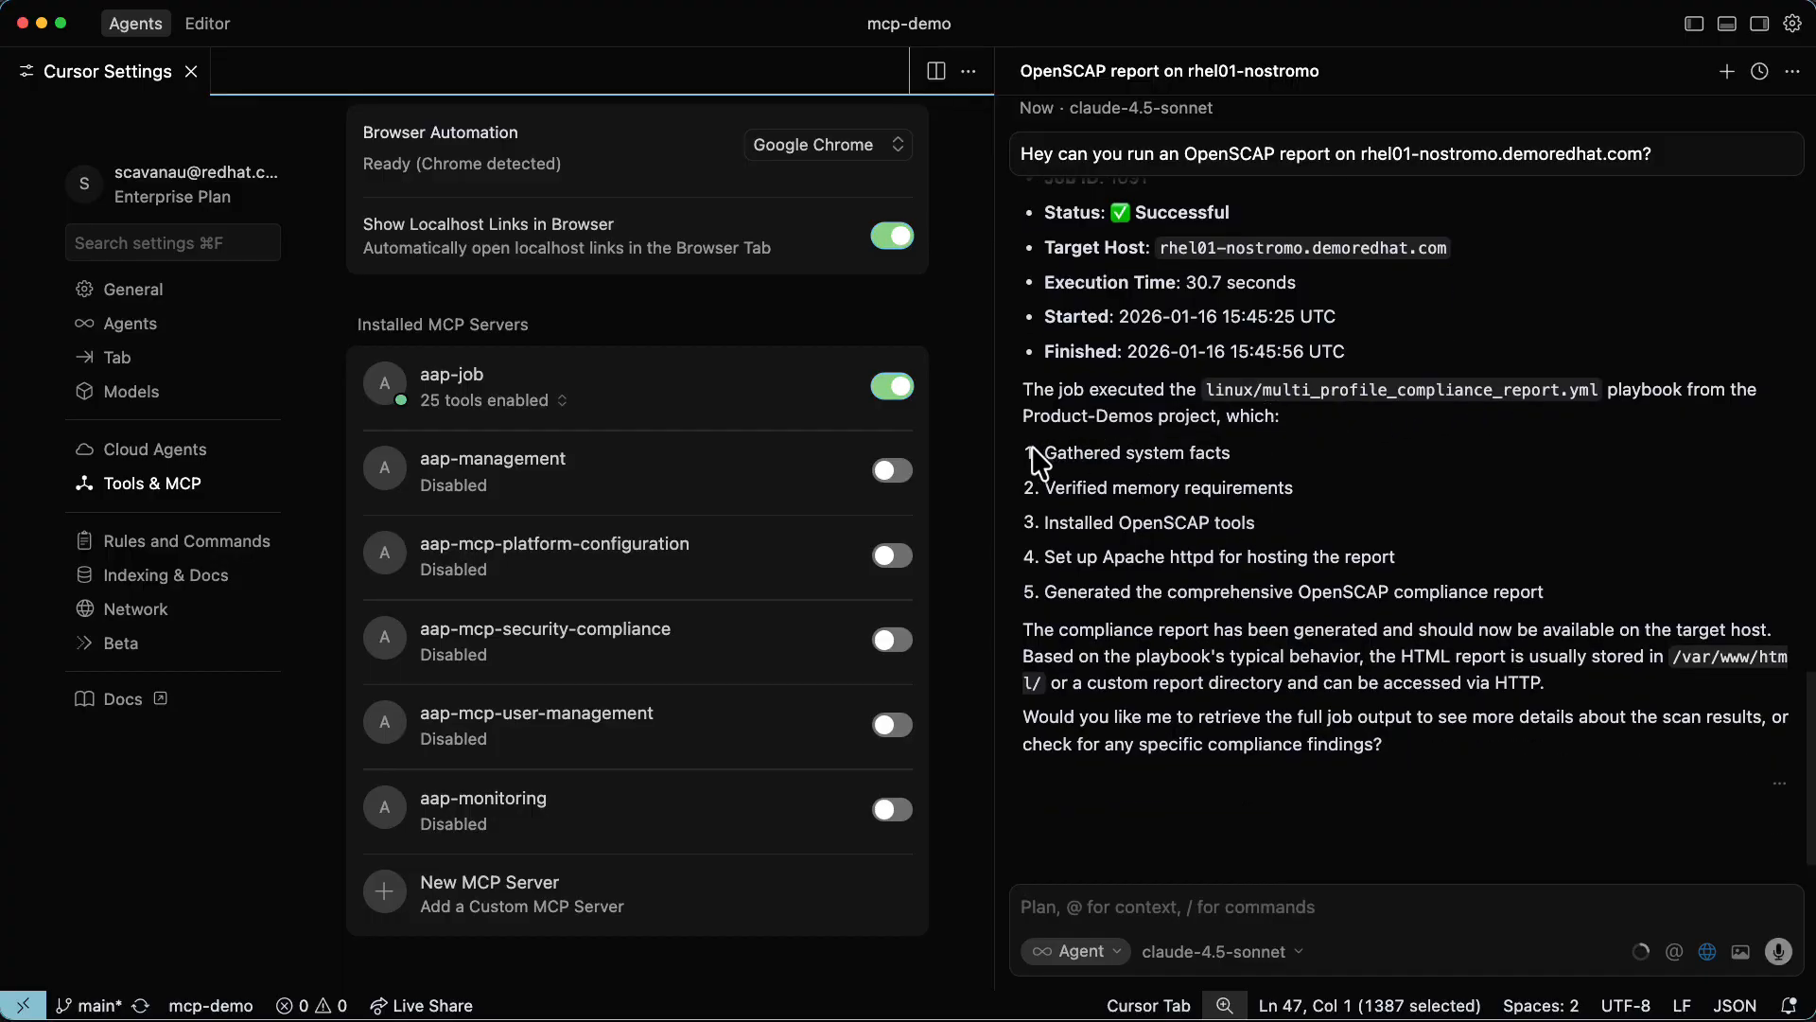
left_click_drag(1045, 452, 1385, 593)
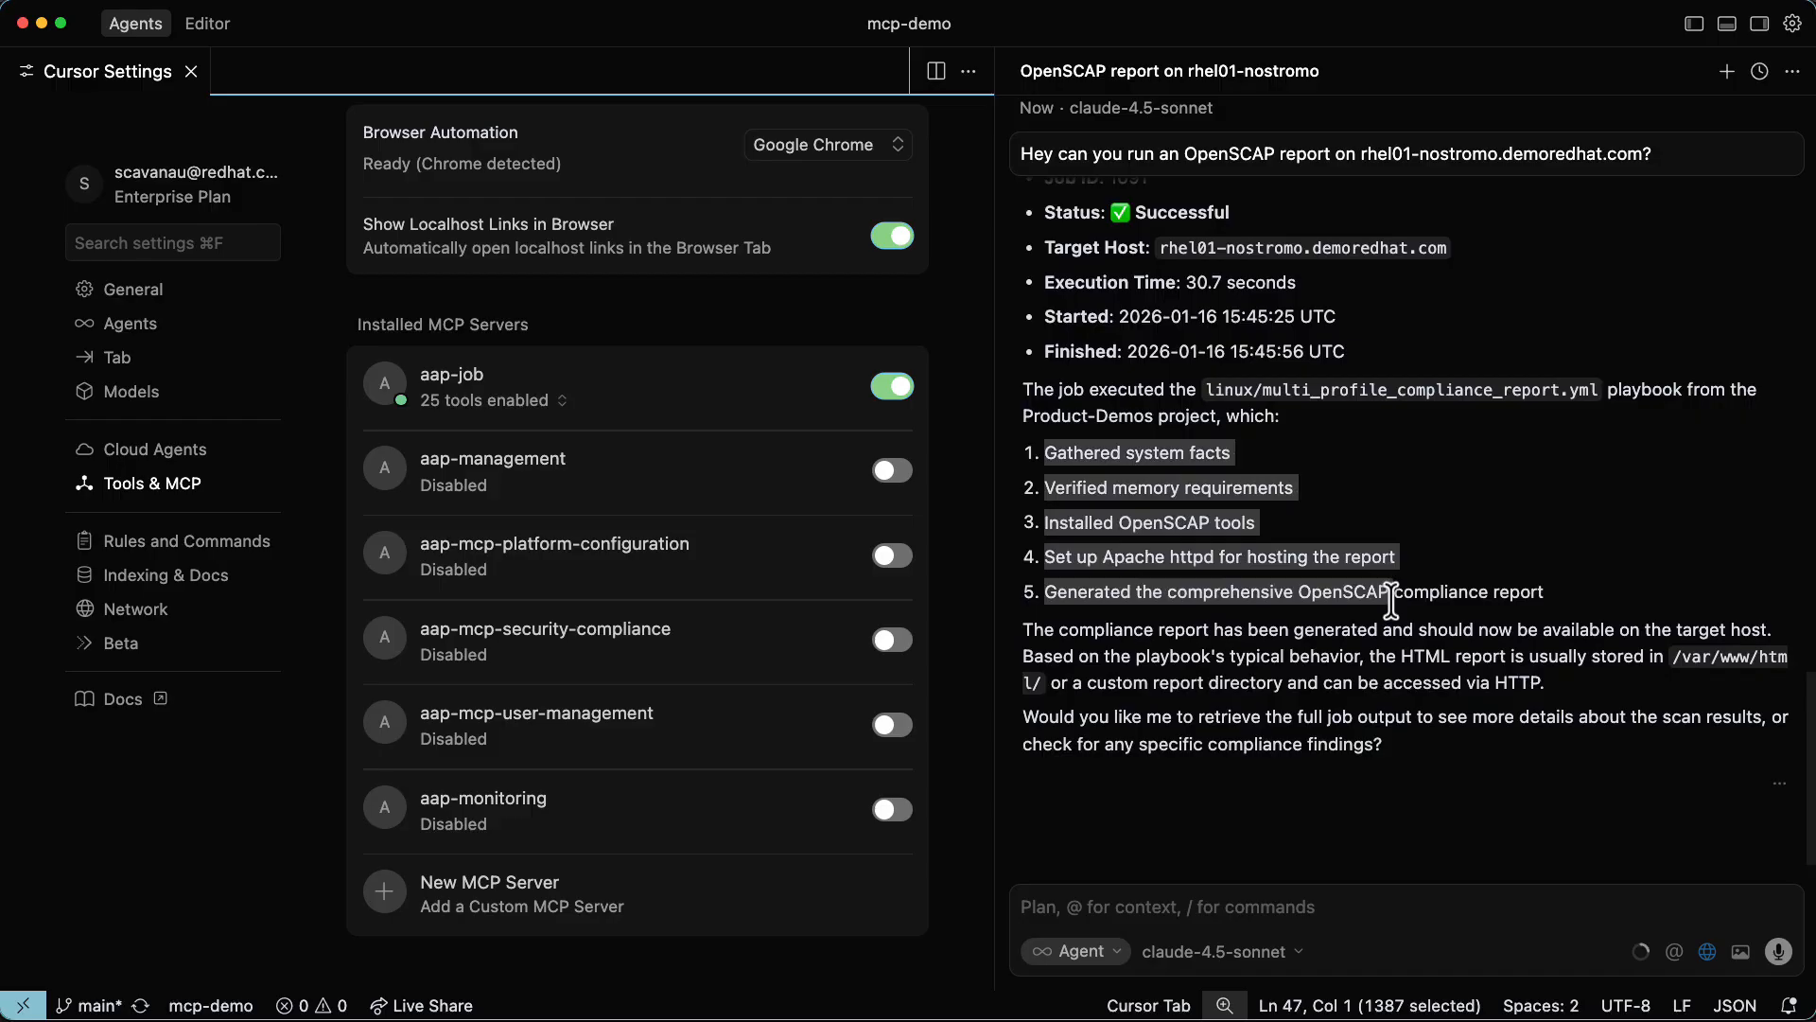
scroll(1391, 601, "down", 1)
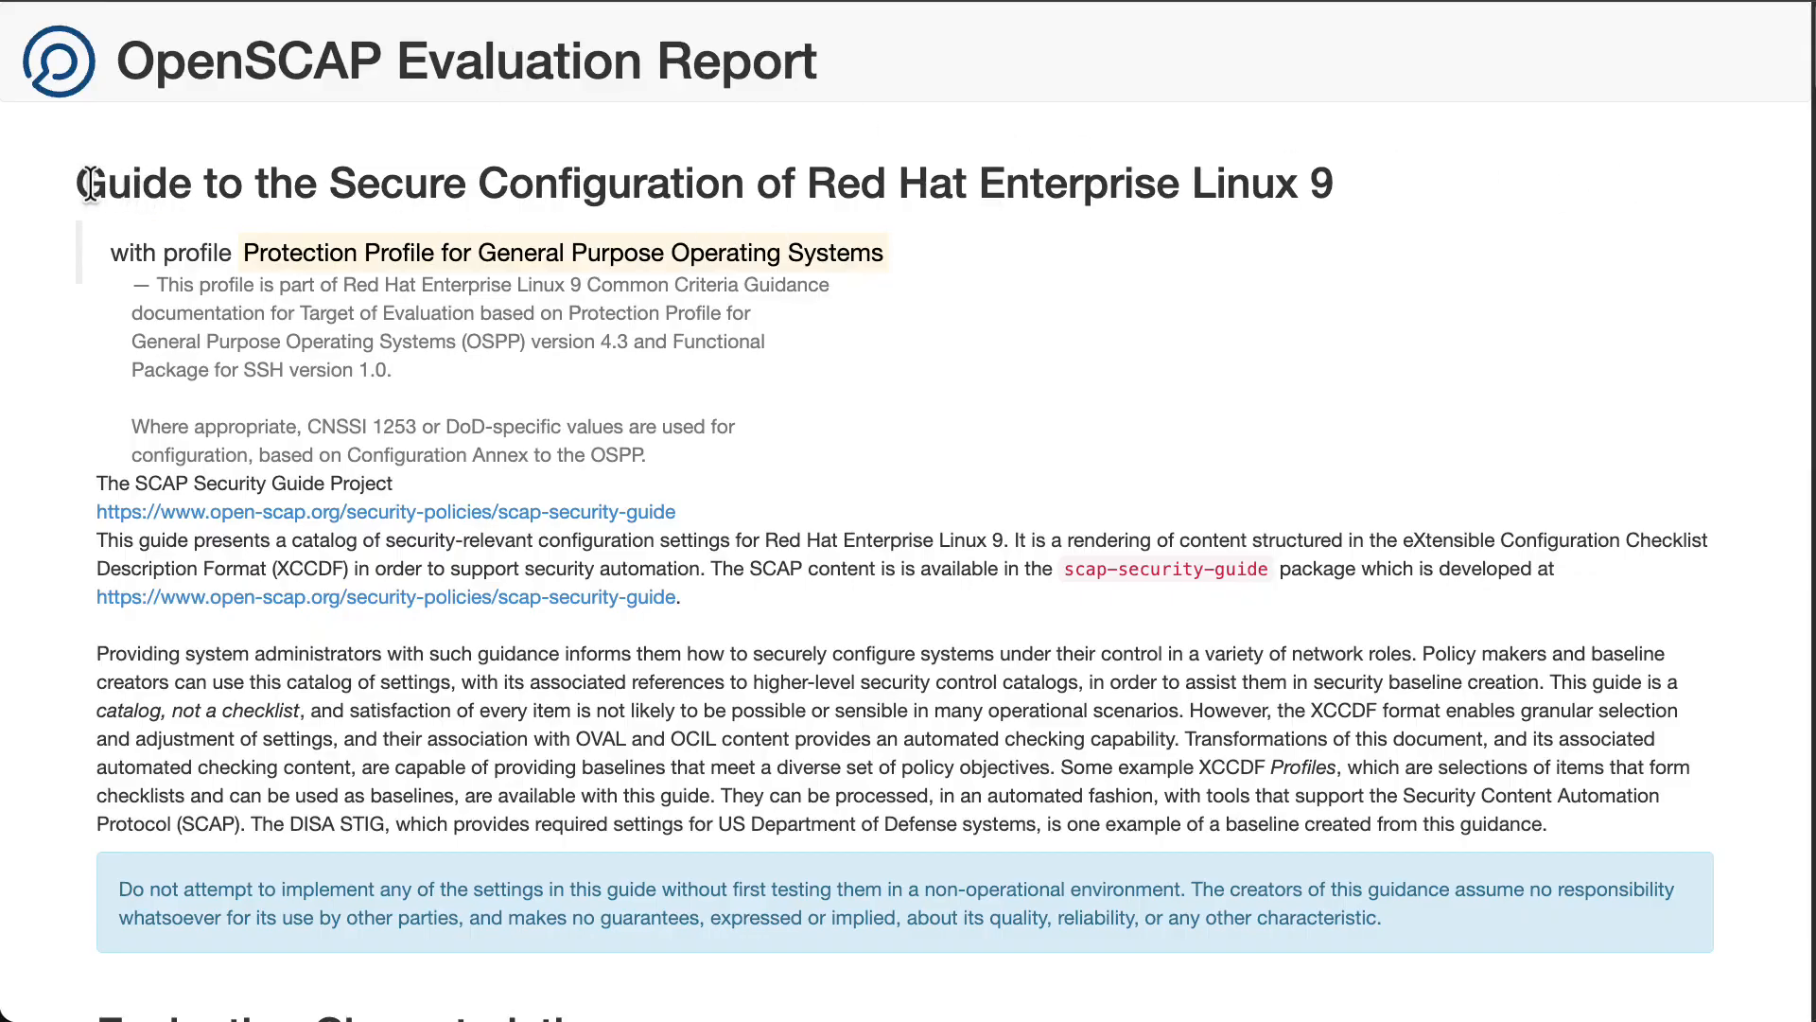
In the OpenSCAP Evaluation Report, examine the guide title, the host's IPv4 addresses and the evaluation target.
left_click_drag(781, 189, 1359, 208)
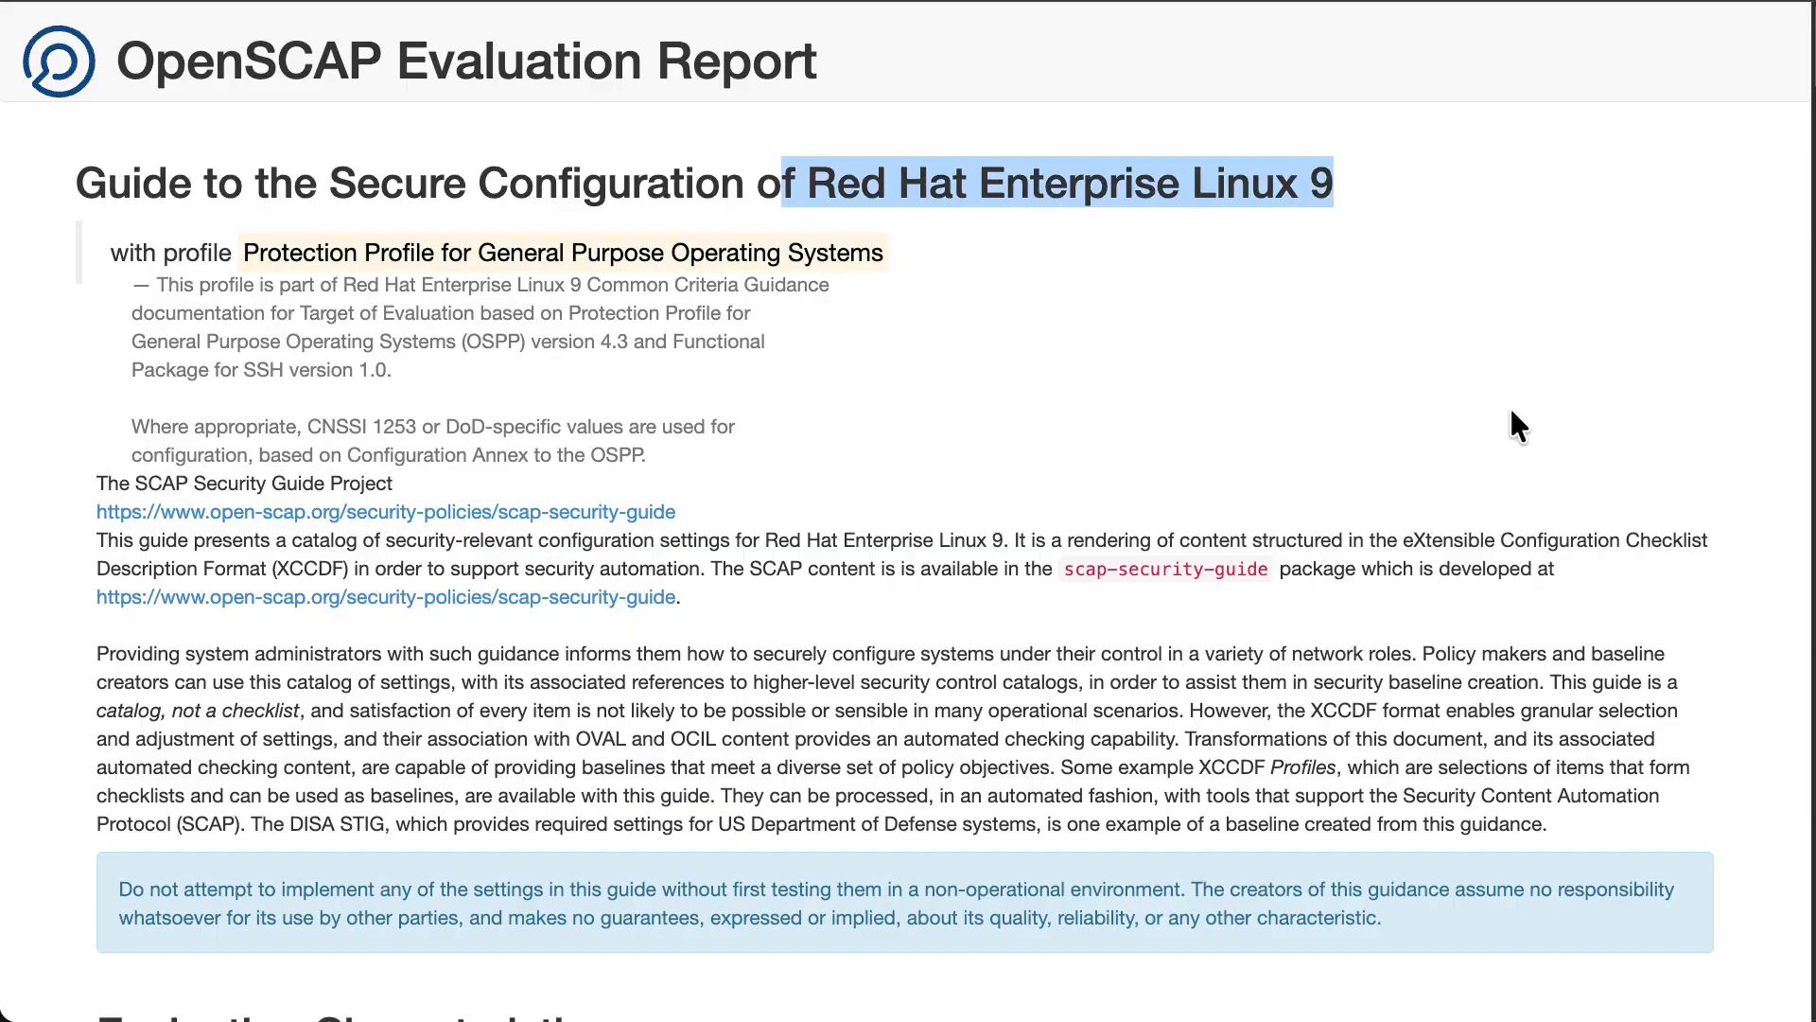
scroll(992, 380, "down", 8)
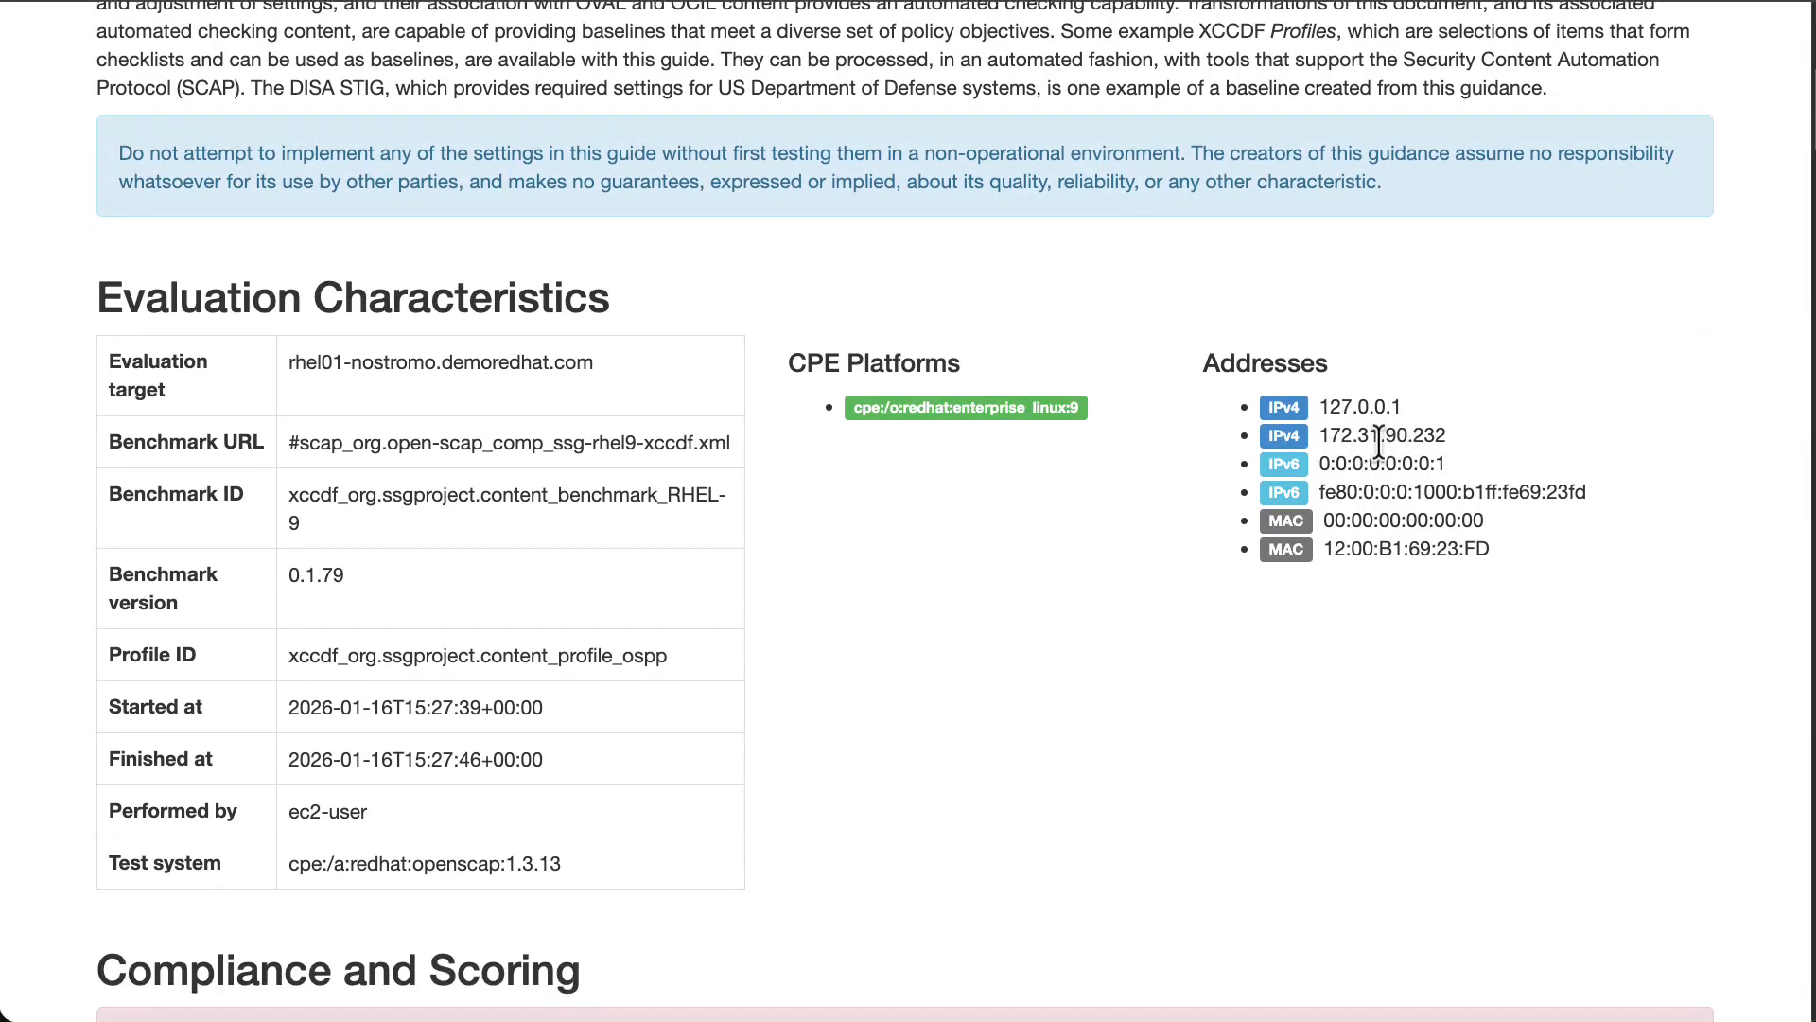
triple_click(1416, 435)
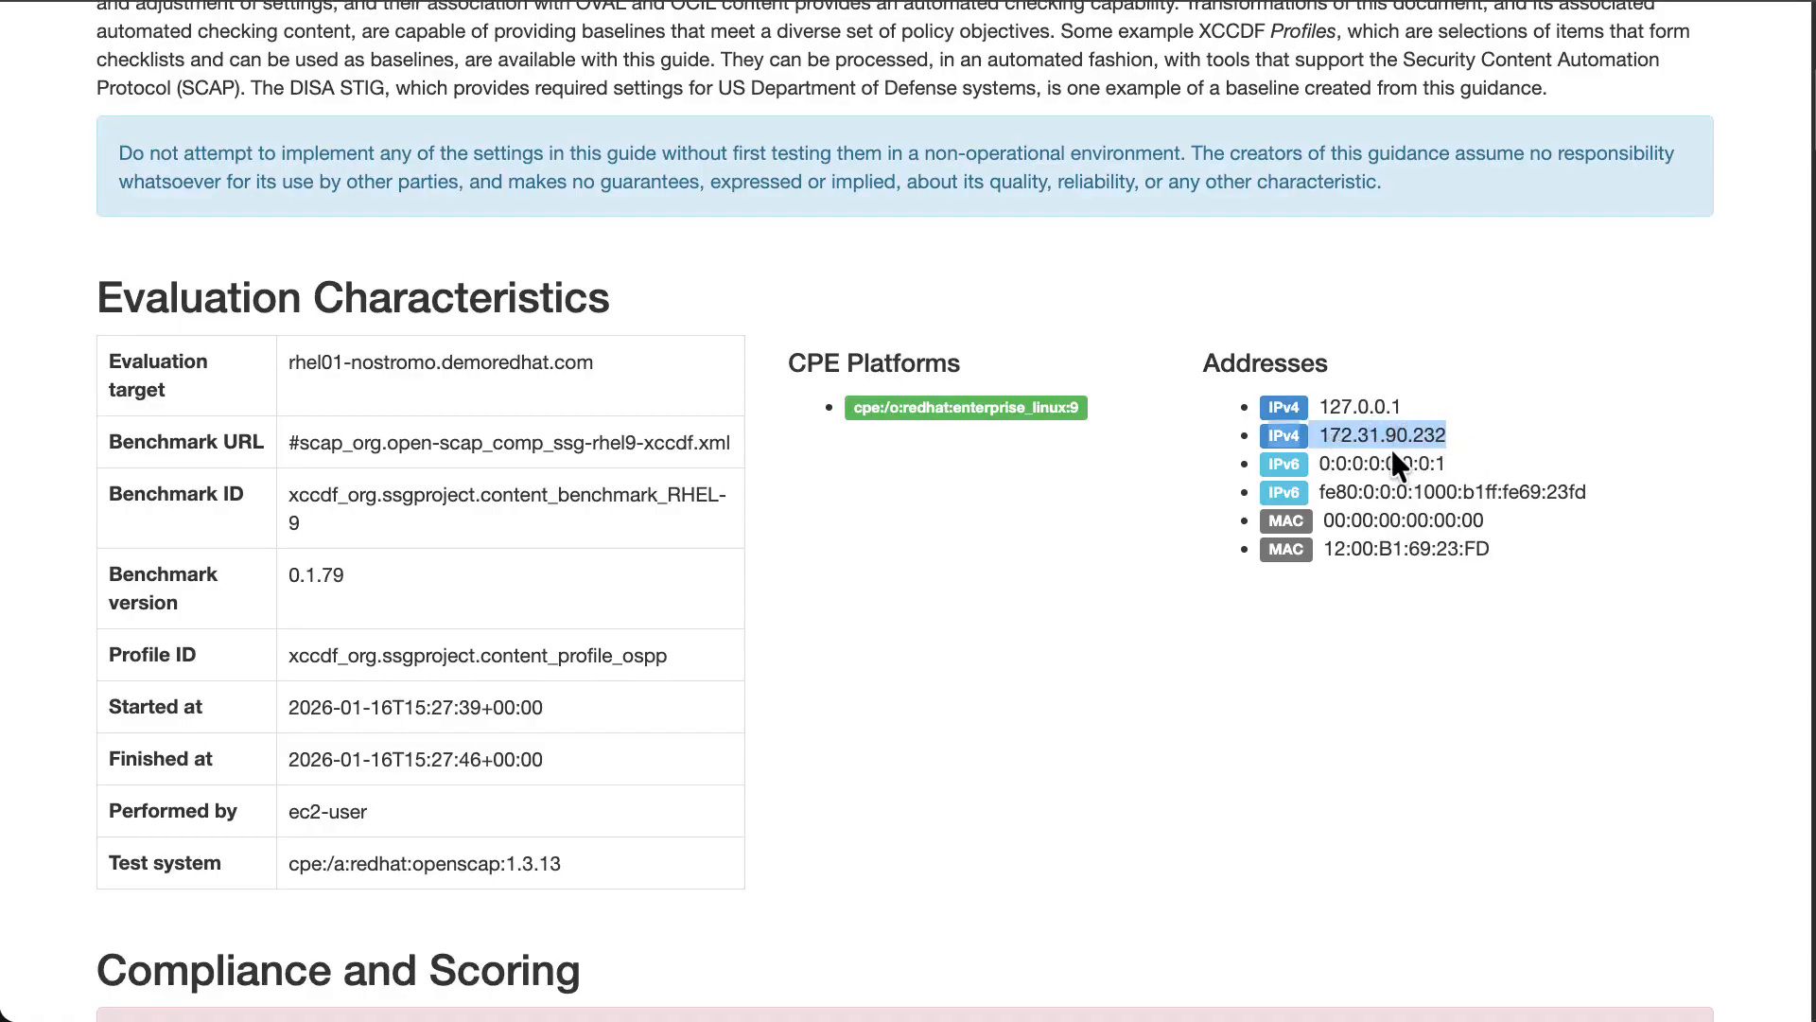
triple_click(407, 367)
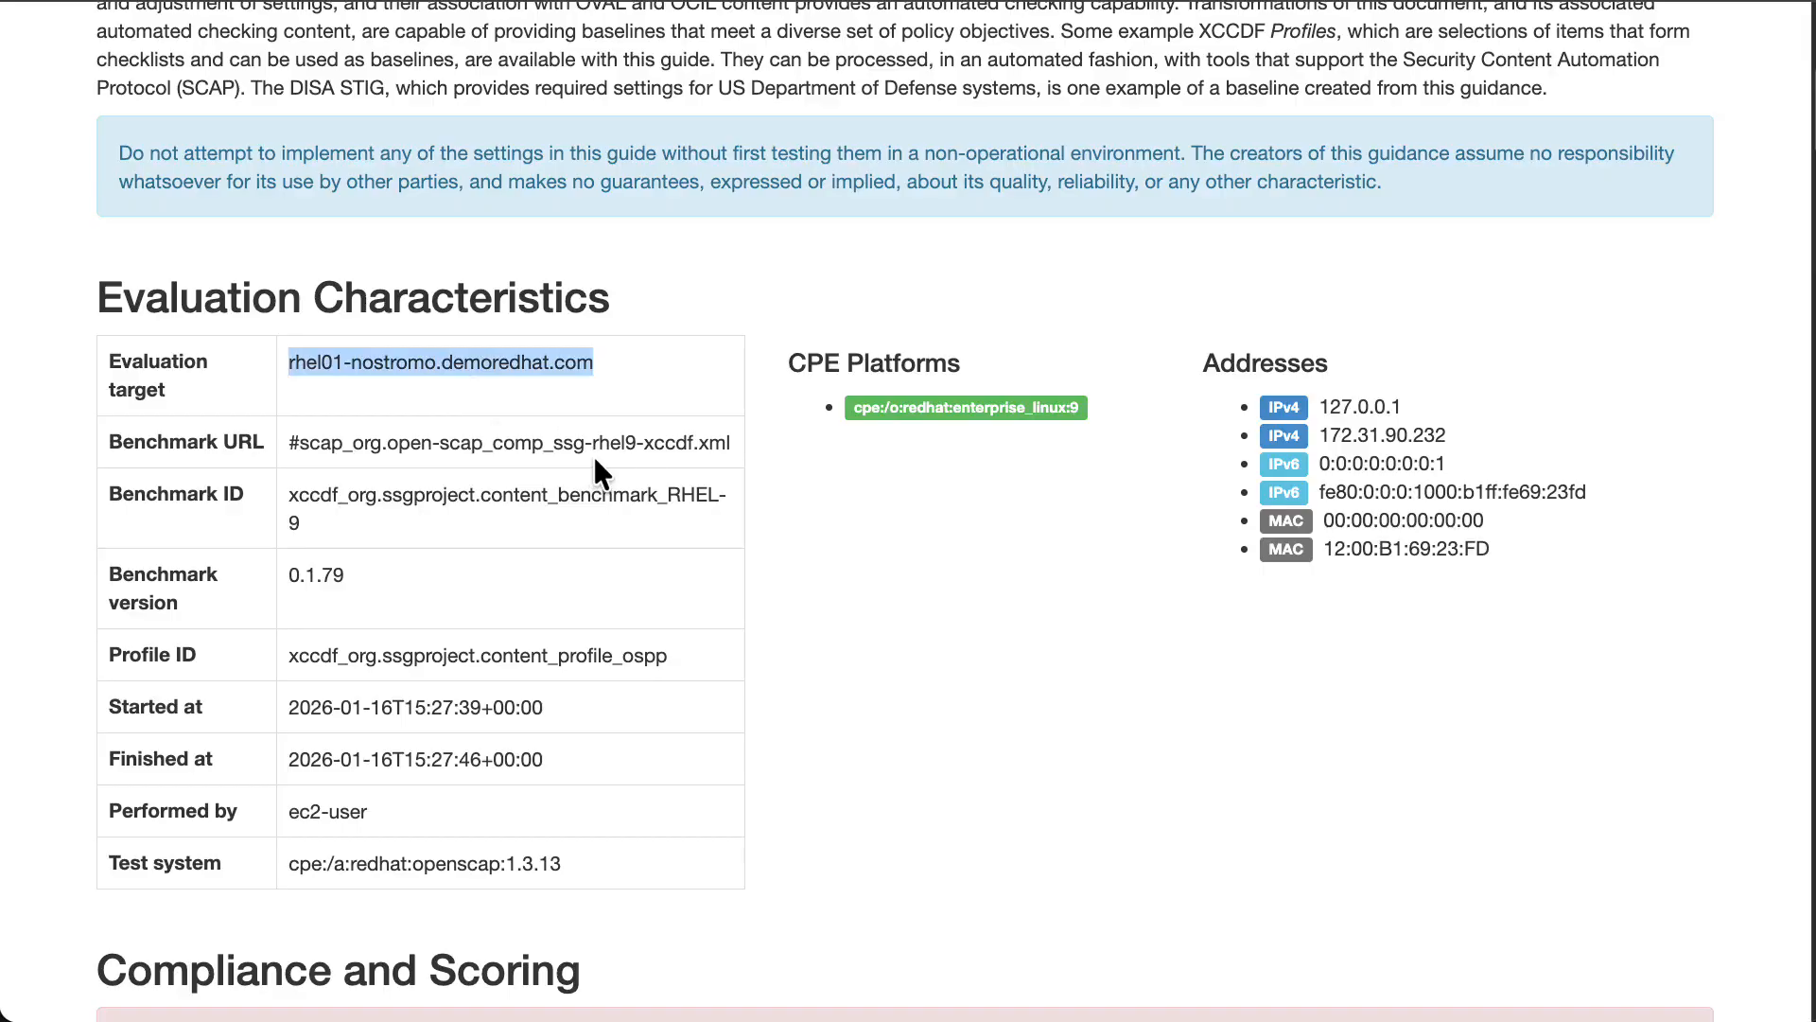
Examine the report's Compliance and Scoring section and the pass or fail results in the Rule Overview.
scroll(549, 462, "down", 4)
scroll(547, 478, "down", 4)
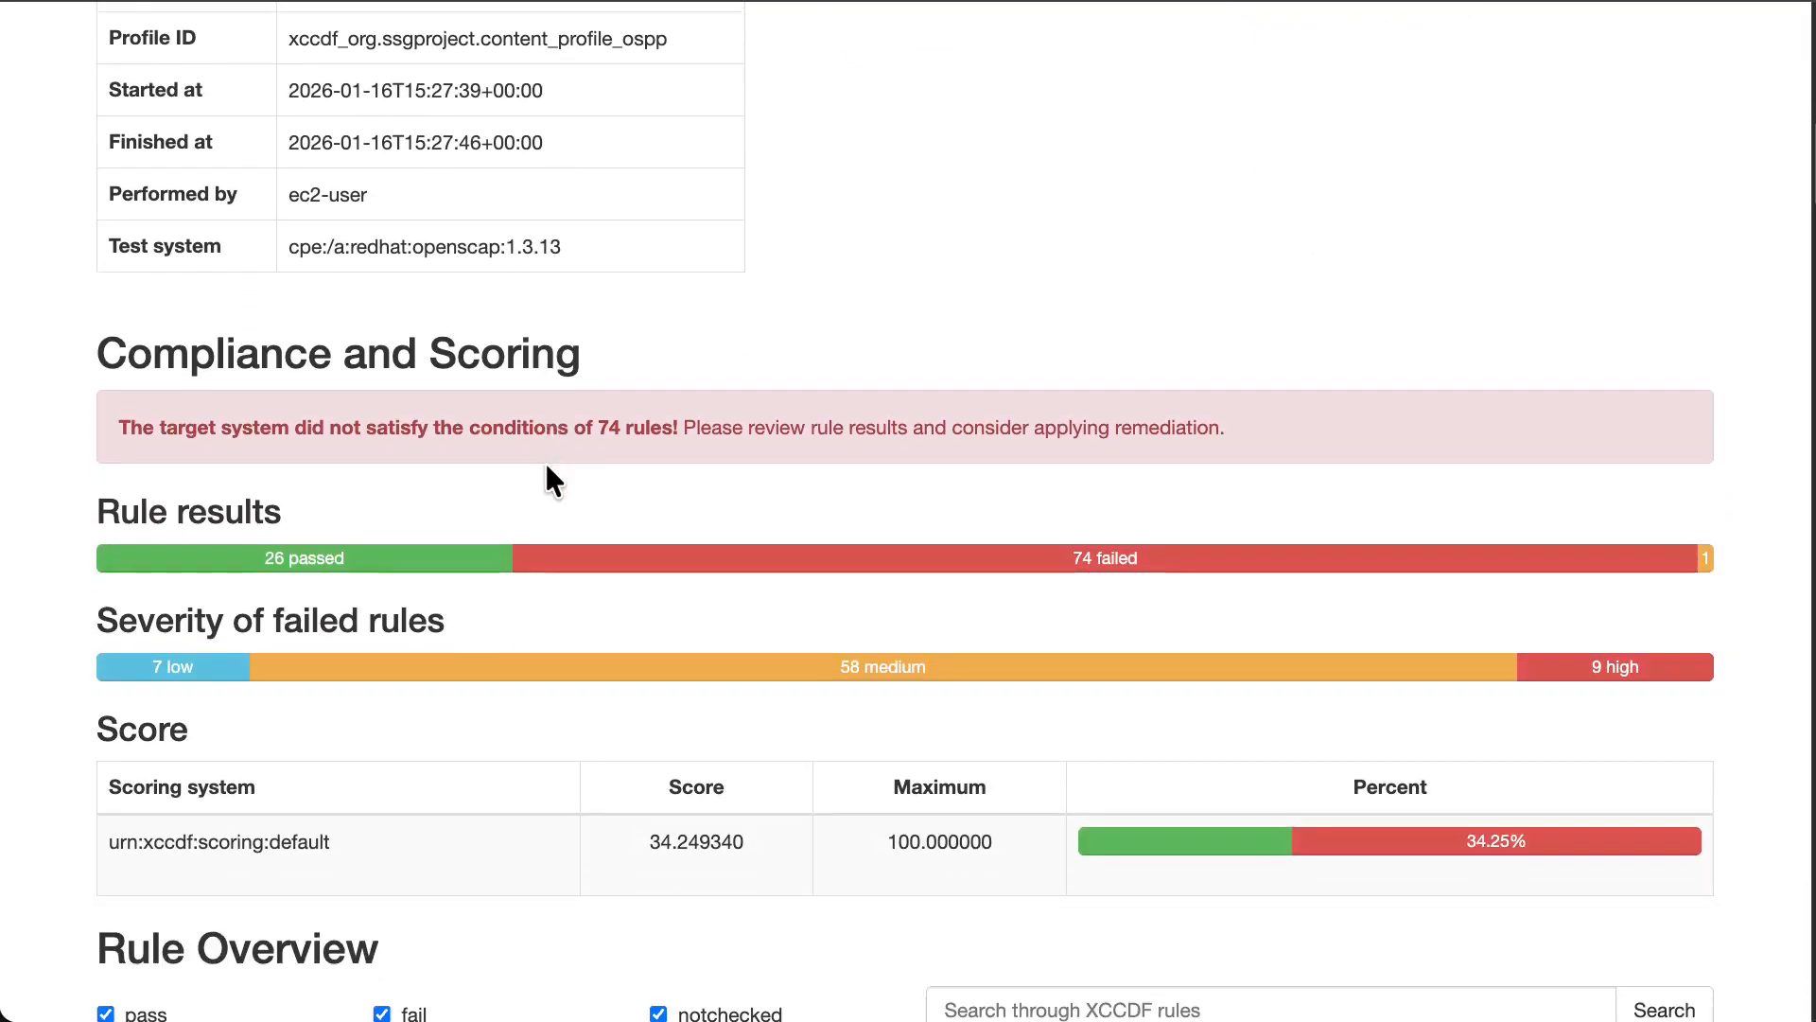
triple_click(113, 290)
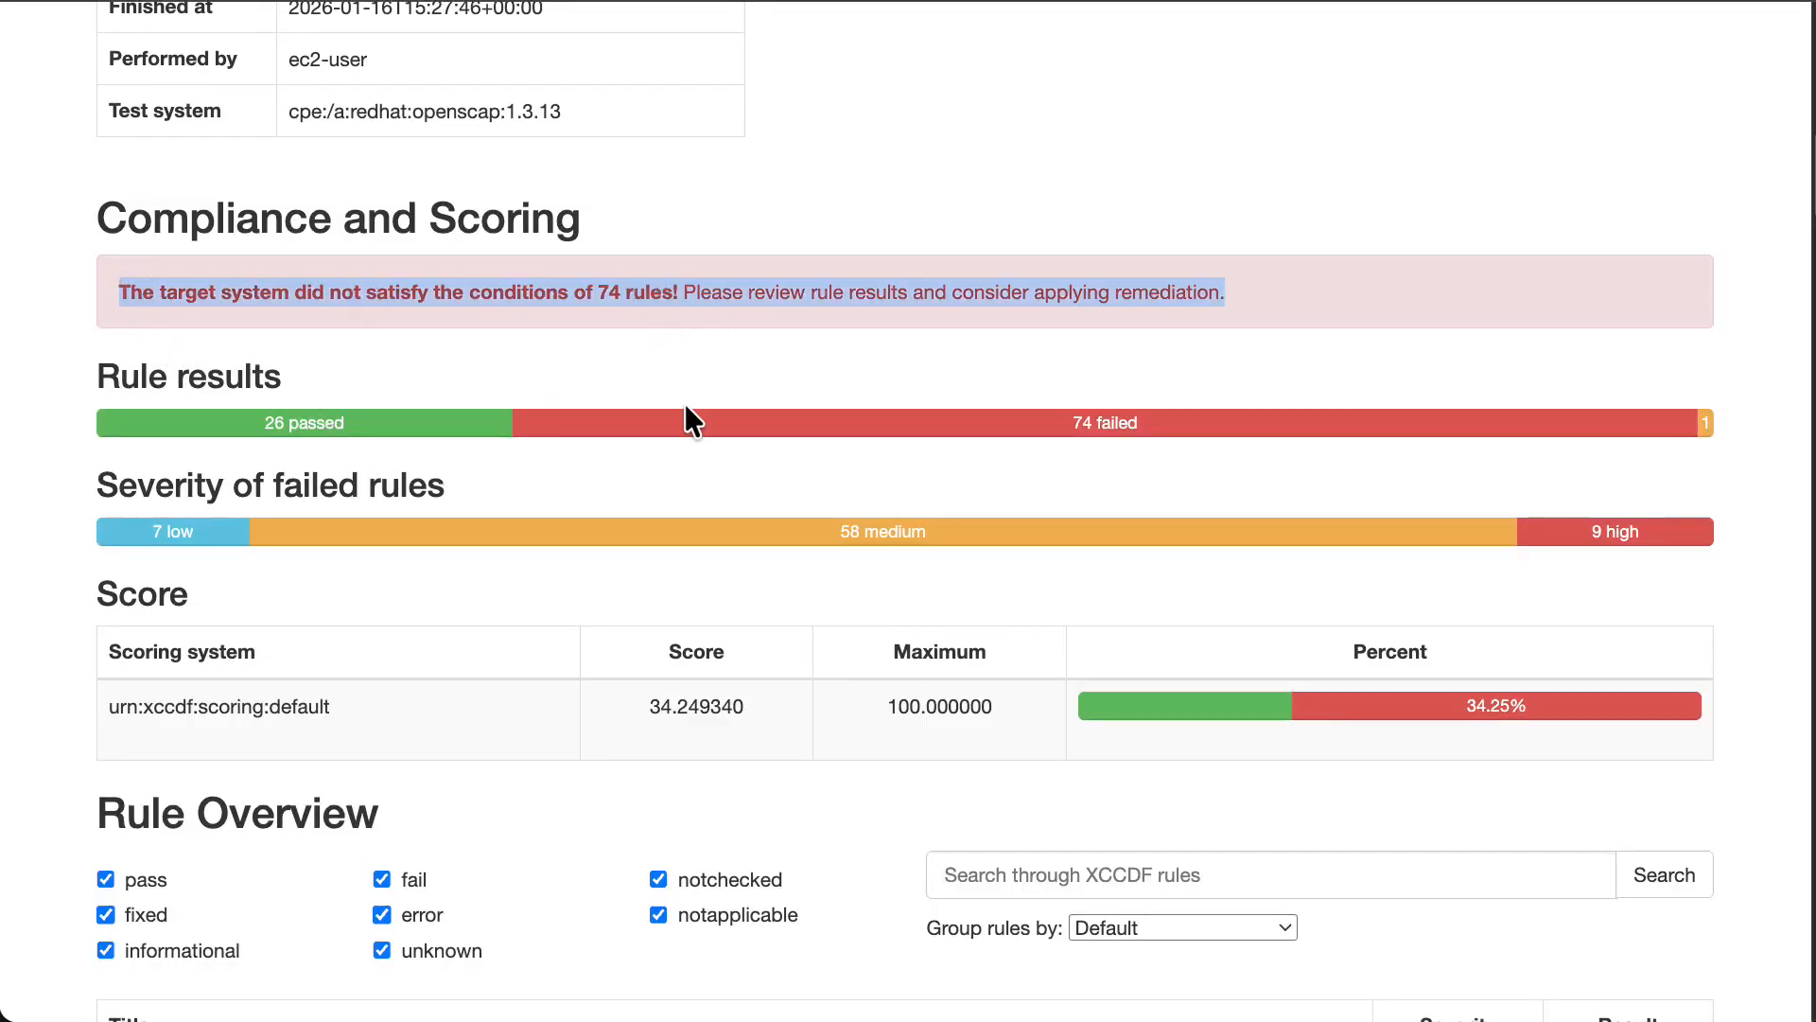
scroll(688, 409, "down", 1)
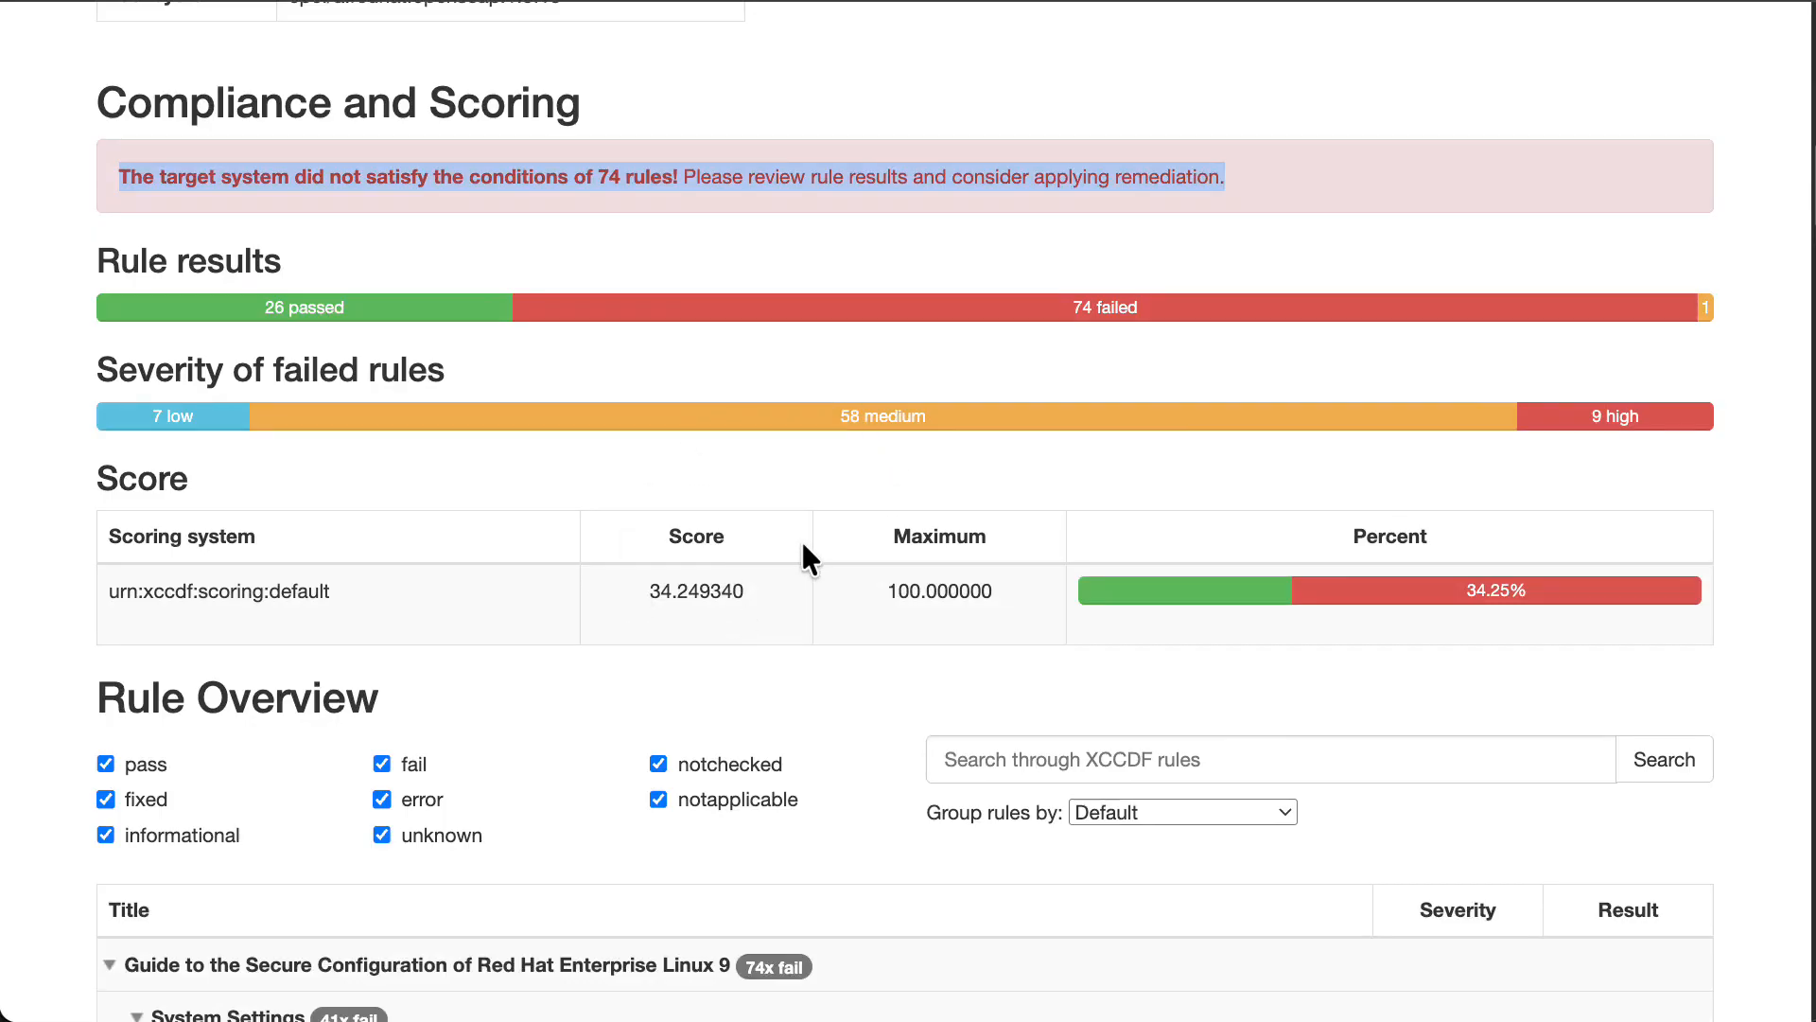
scroll(621, 464, "down", 10)
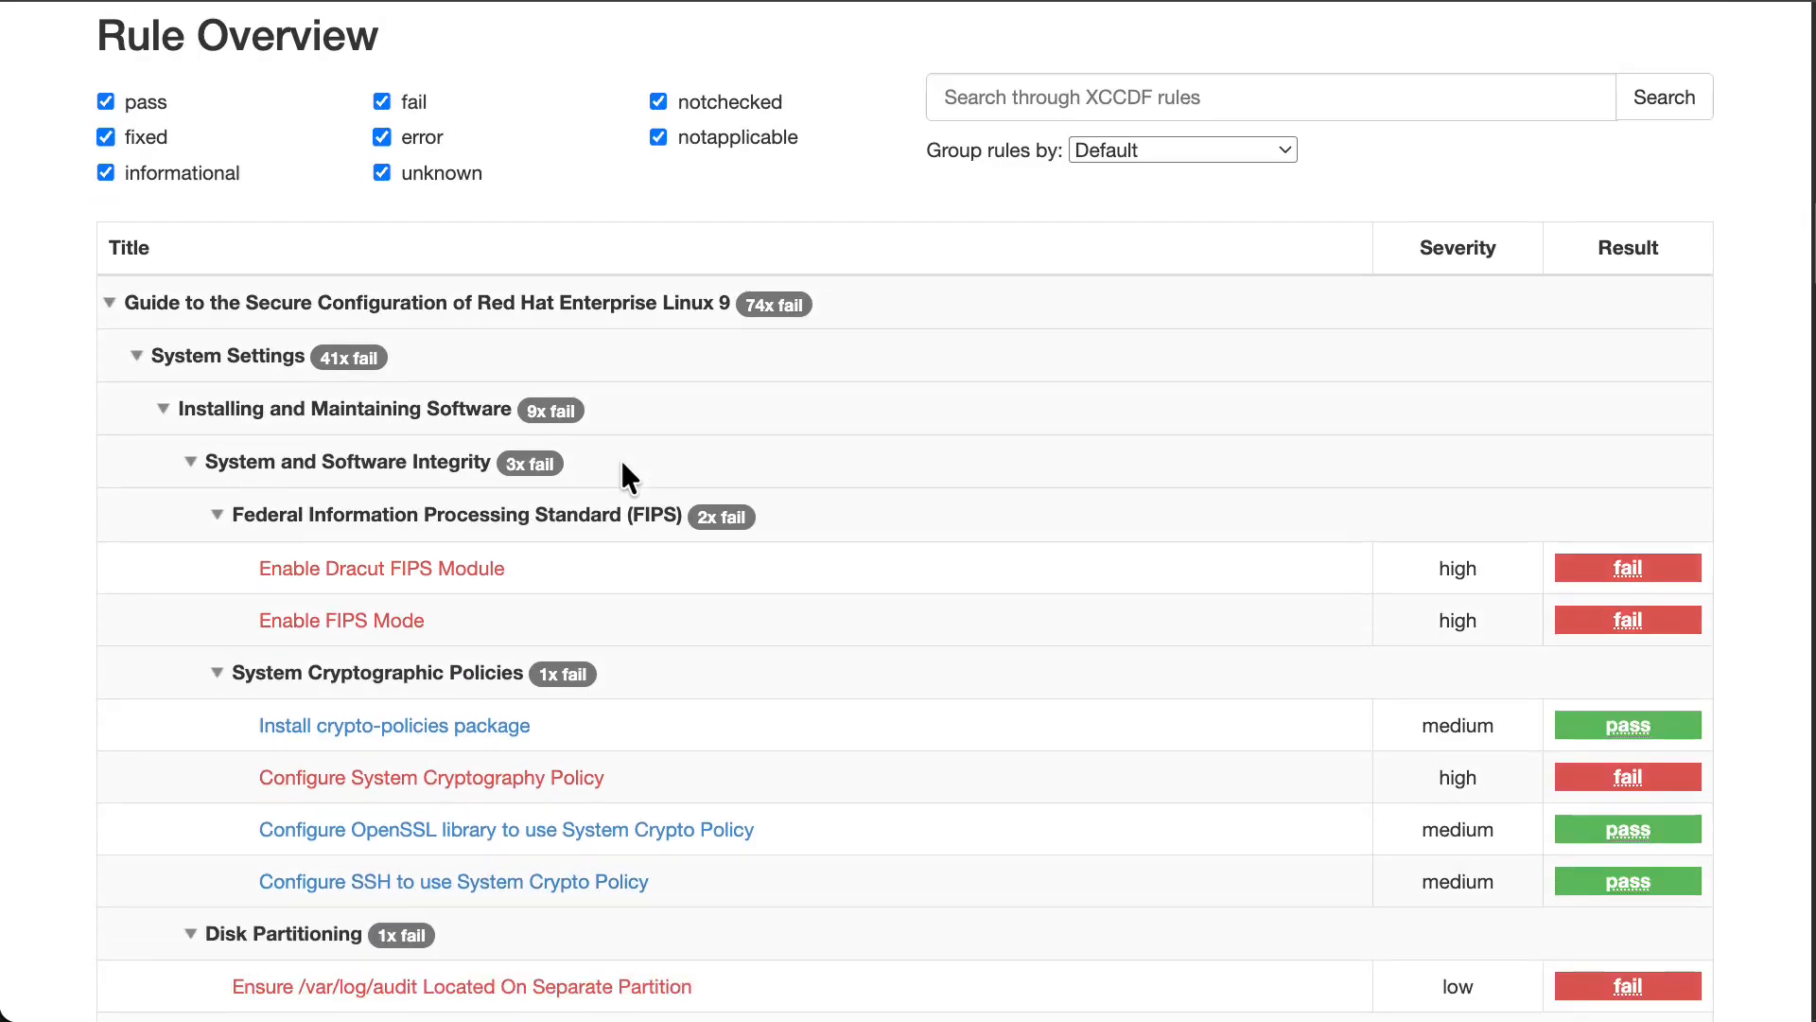
scroll(621, 463, "down", 10)
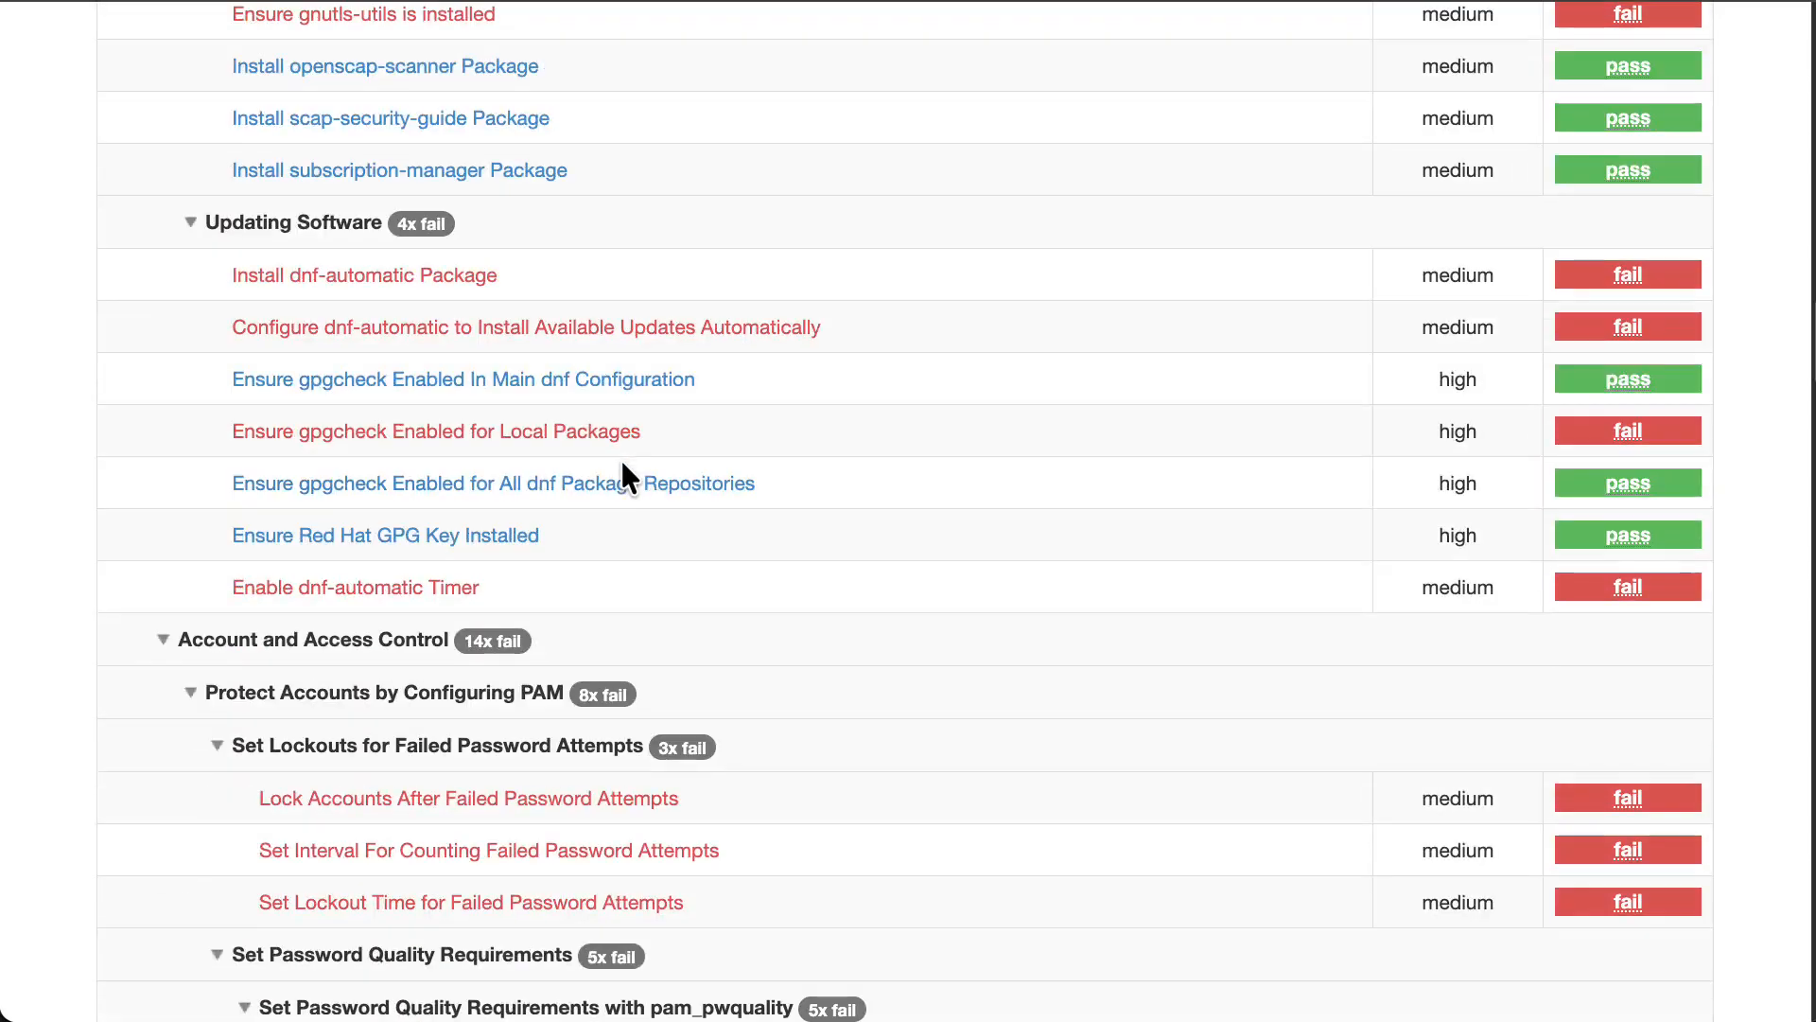
scroll(620, 457, "down", 13)
scroll(619, 453, "up", 19)
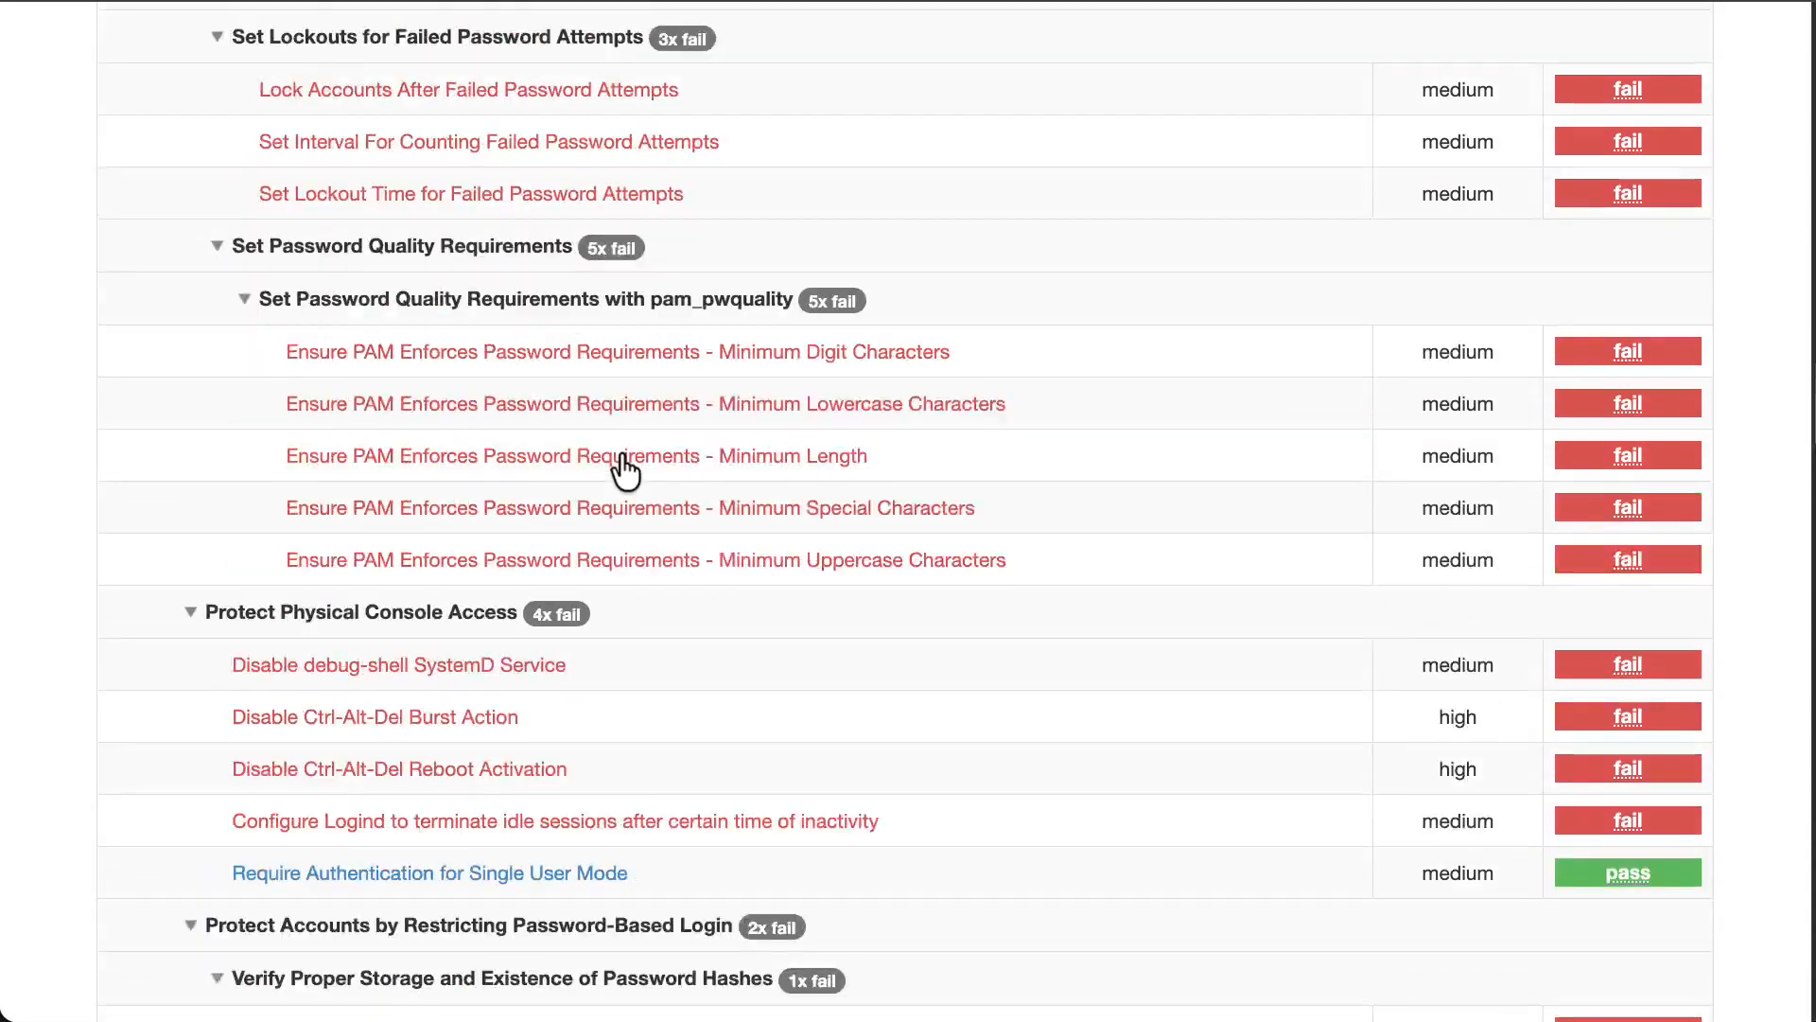
scroll(622, 454, "up", 20)
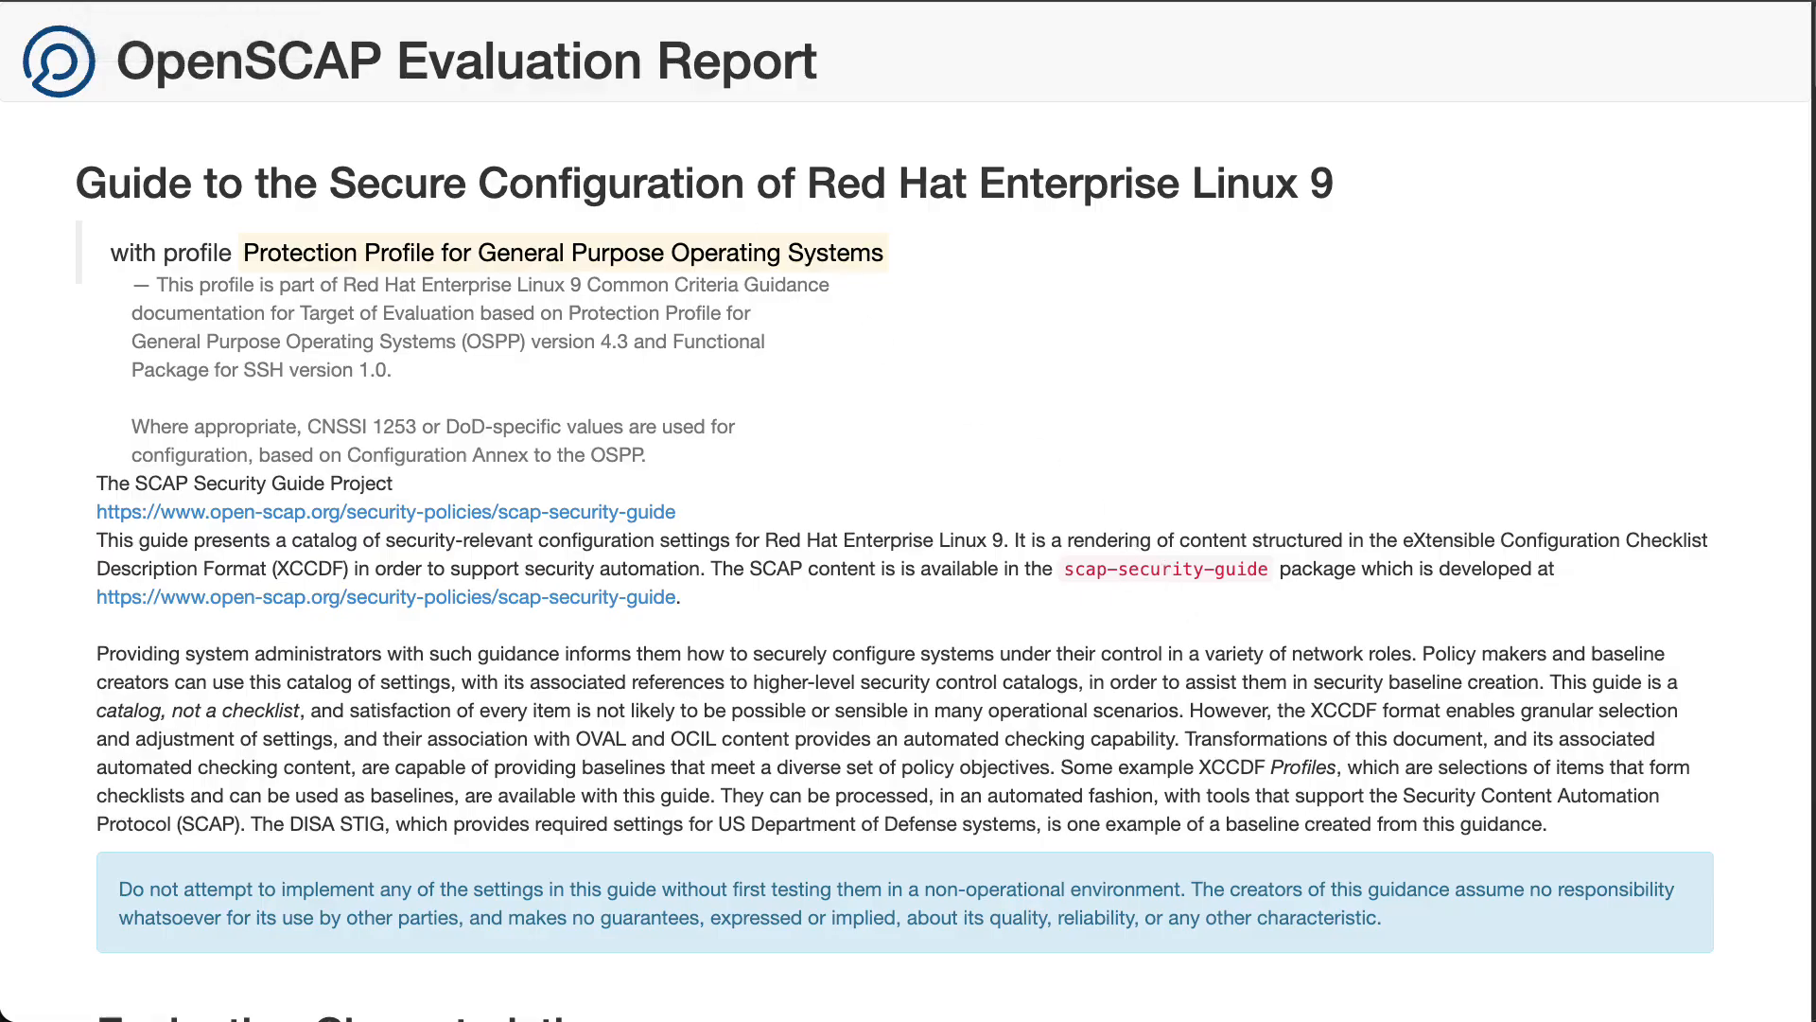
Switch back to Cursor and review the agent's OpenSCAP Report Summary in the chat.
left_click(274, 1)
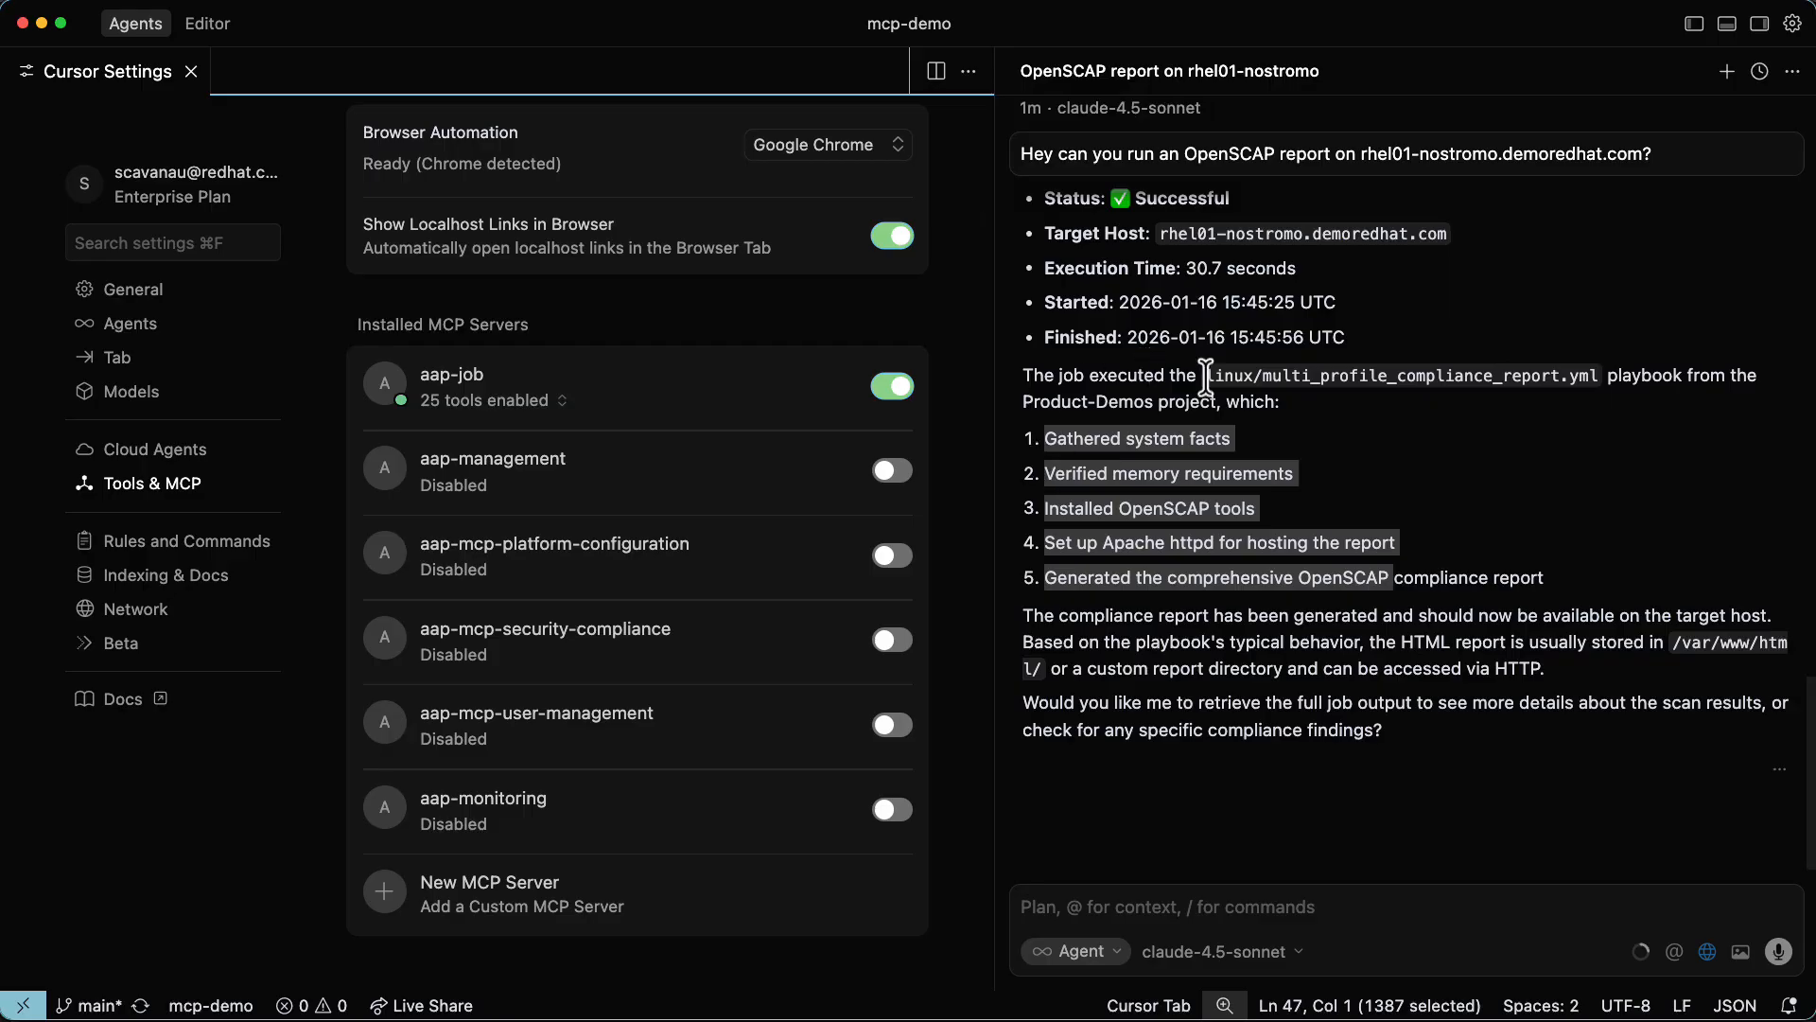
scroll(1274, 575, "up", 3)
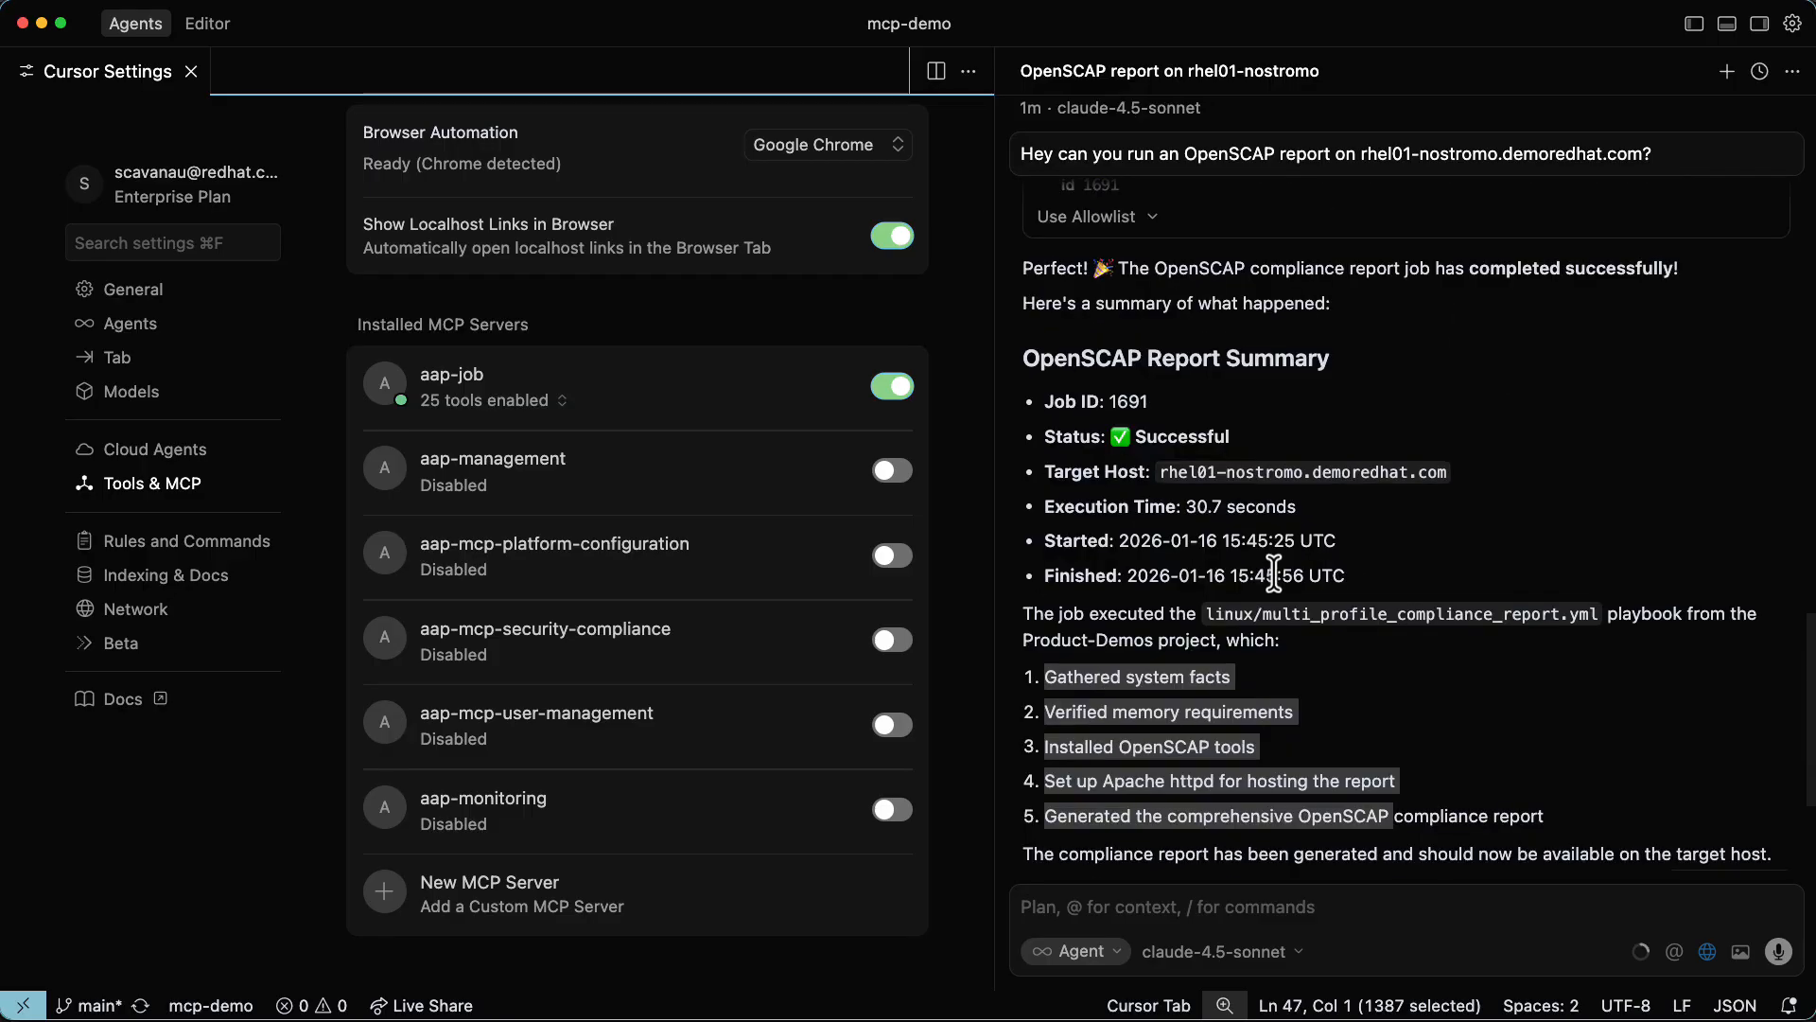